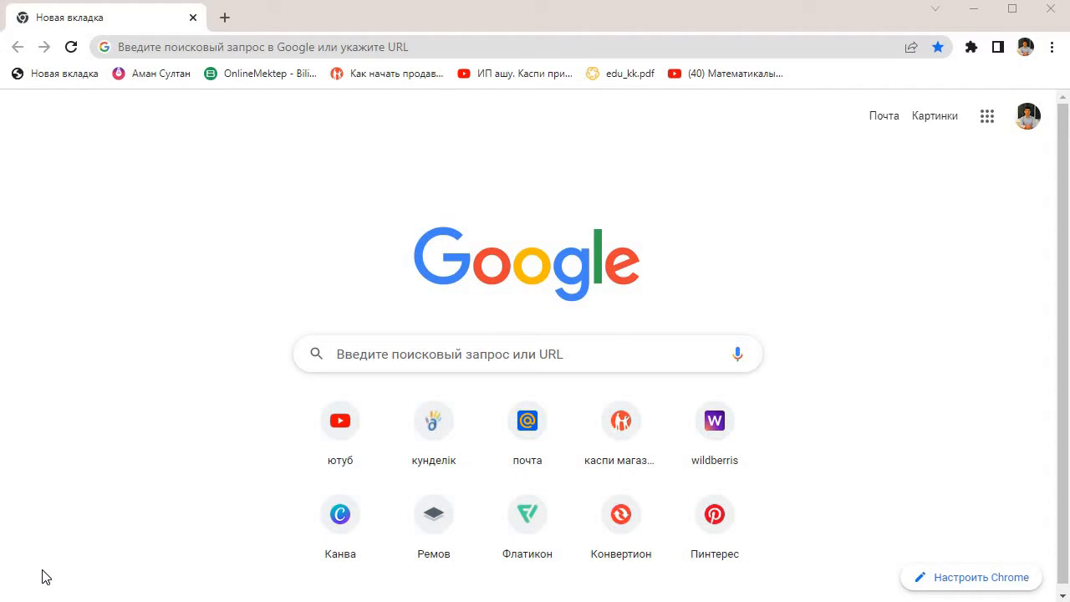
# Step: Open the Kundelik.kz login page and sign in to the teacher account
pyautogui.click(46, 577)
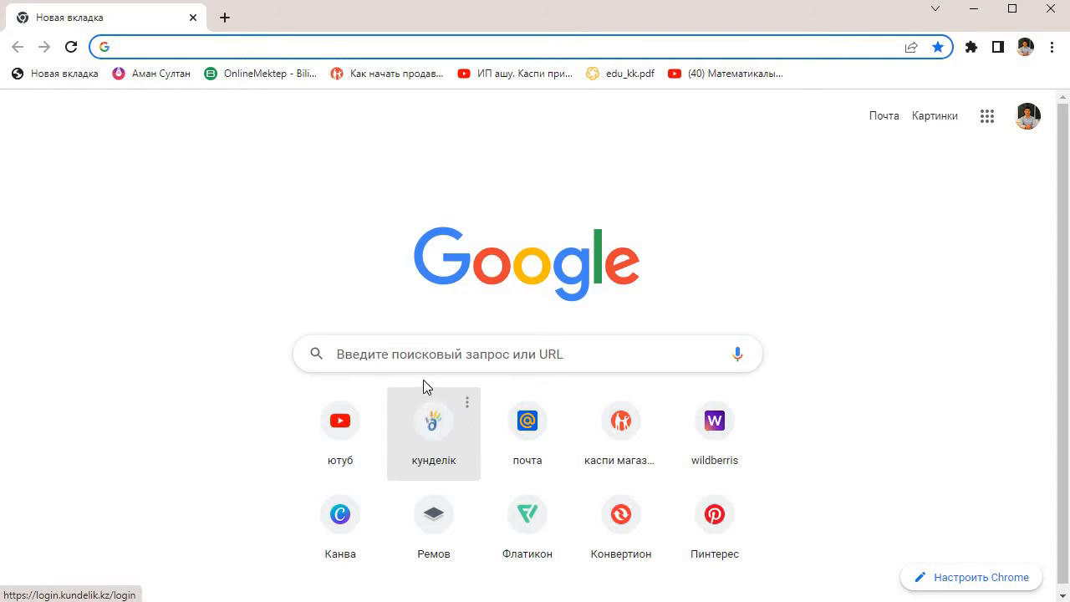
pyautogui.click(427, 427)
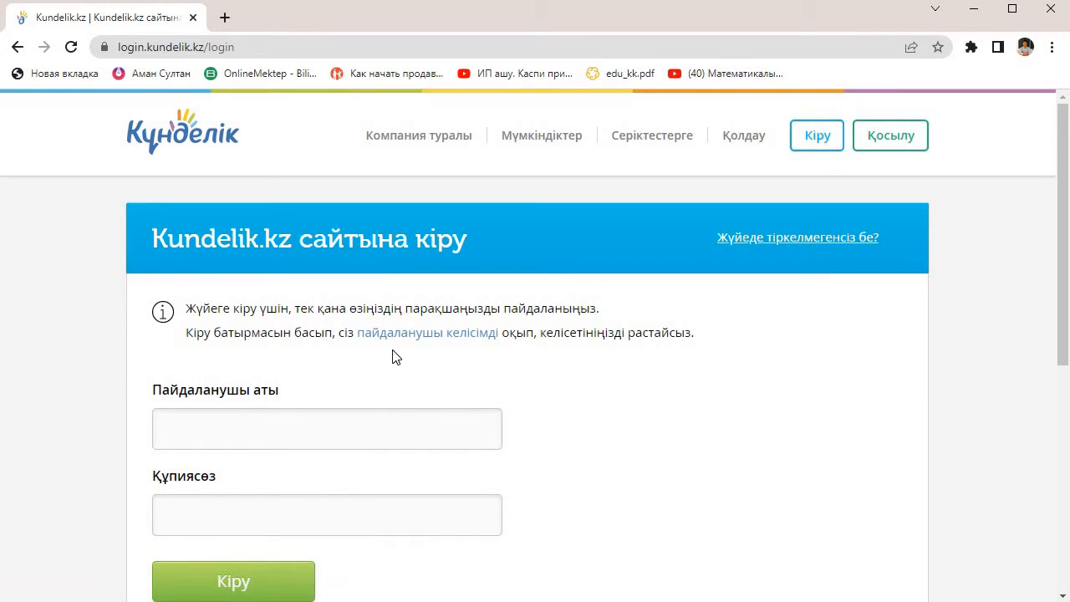
pyautogui.scroll(-1, 368, 343)
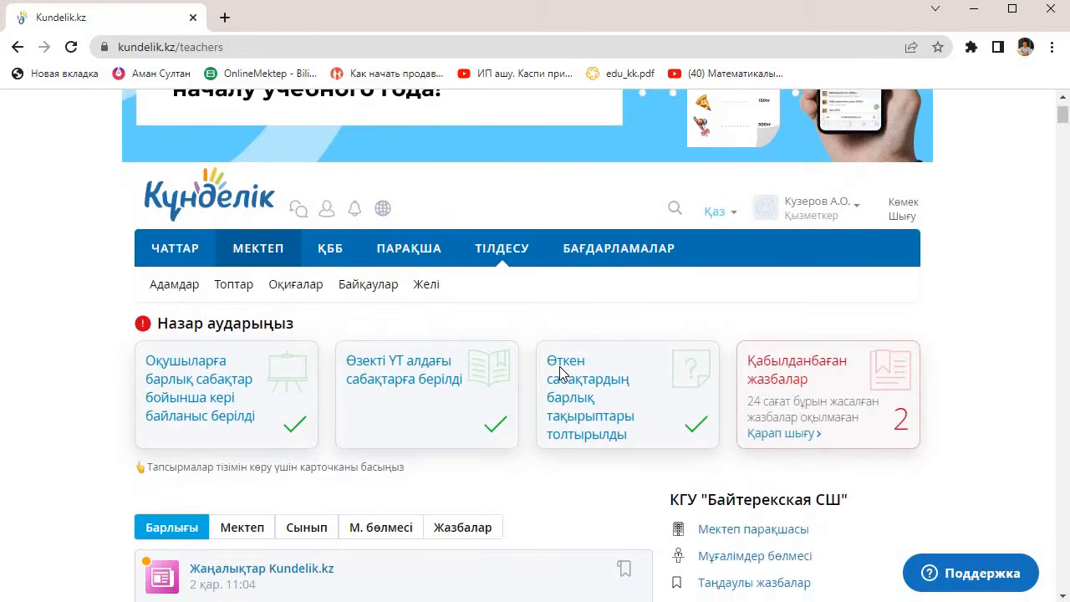
# Step: Open the Информатика journal of class 5-А from the school's 2022/2023 journals
pyautogui.scroll(-6, 561, 368)
pyautogui.scroll(6, 562, 361)
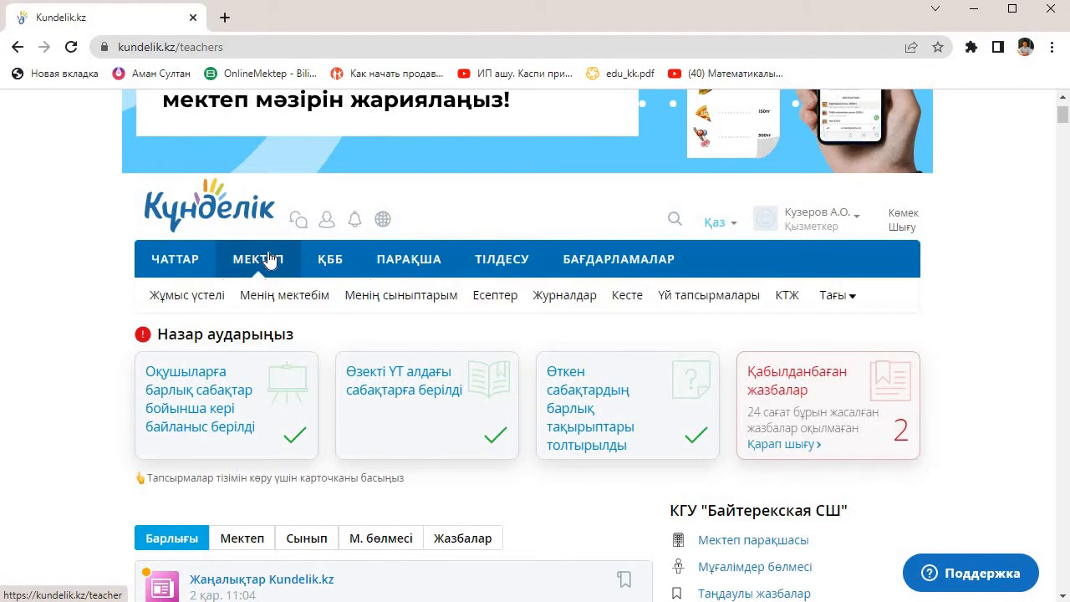
pyautogui.moveTo(266, 261)
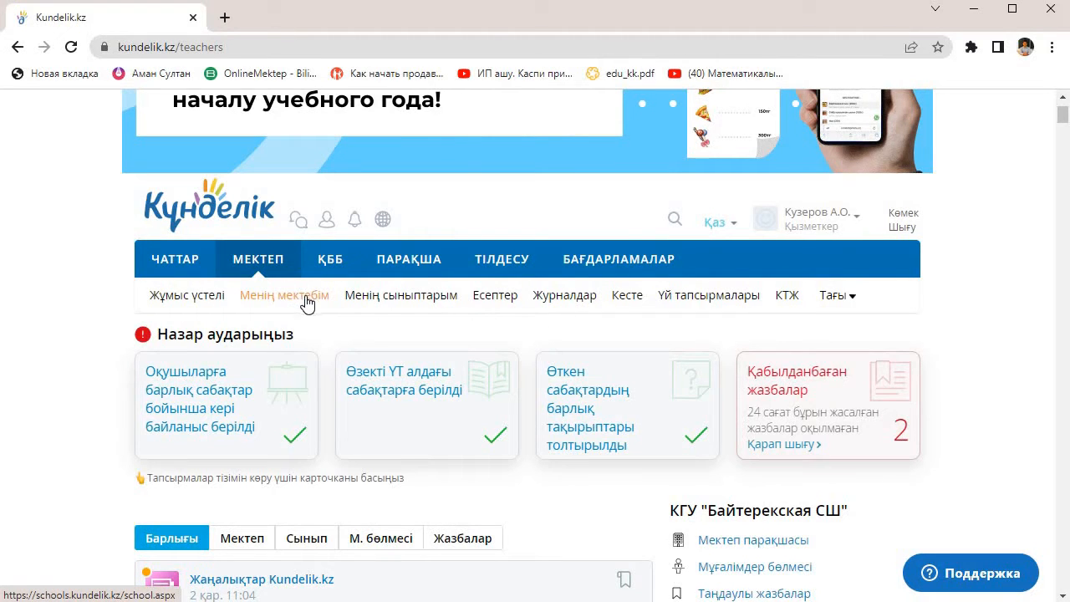
pyautogui.click(558, 300)
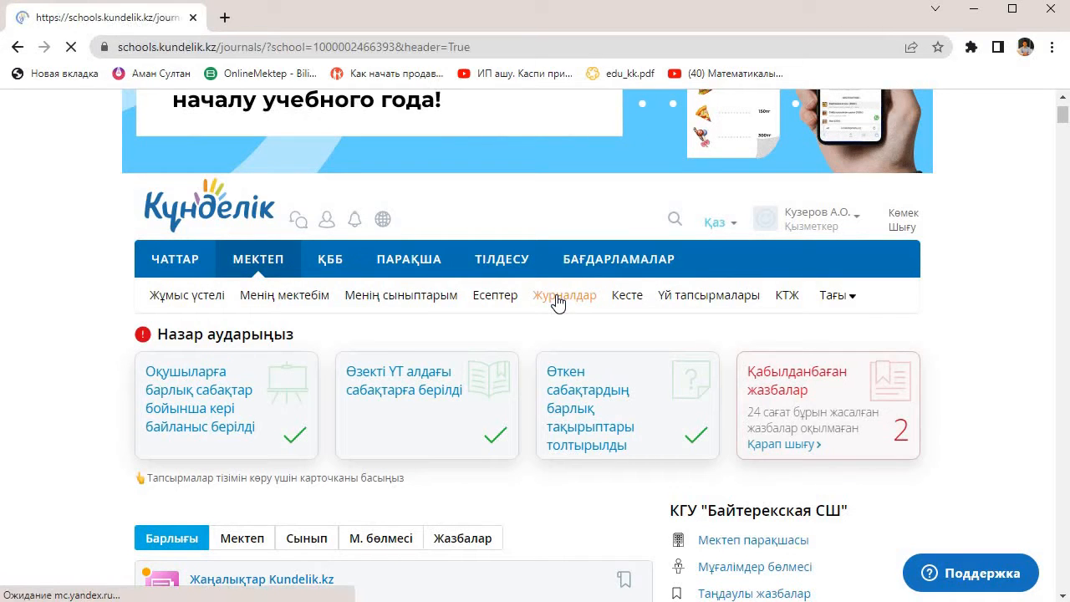
pyautogui.scroll(-4, 468, 376)
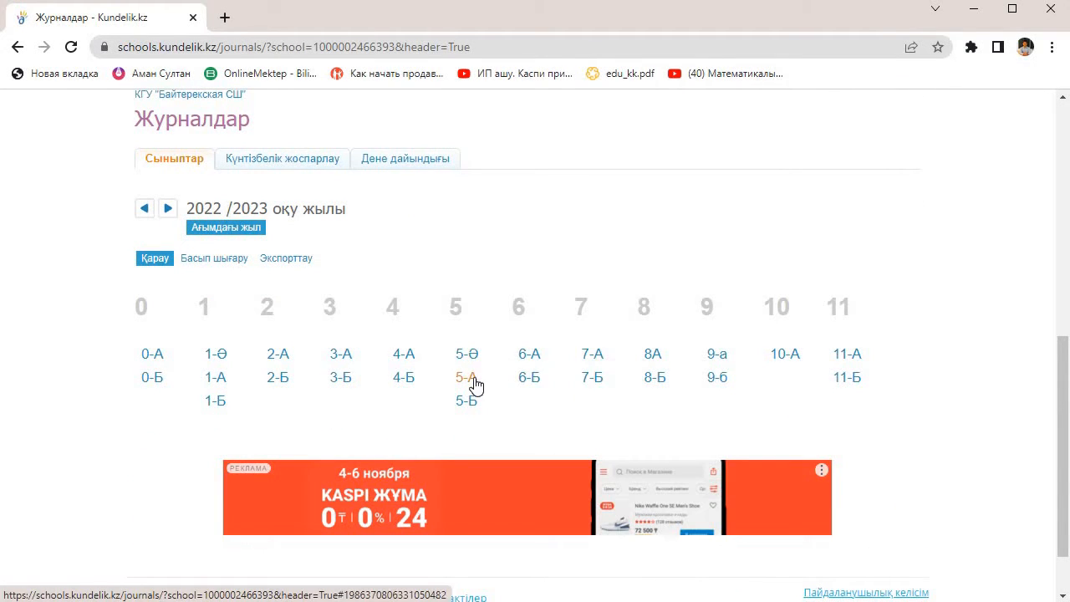
pyautogui.click(468, 377)
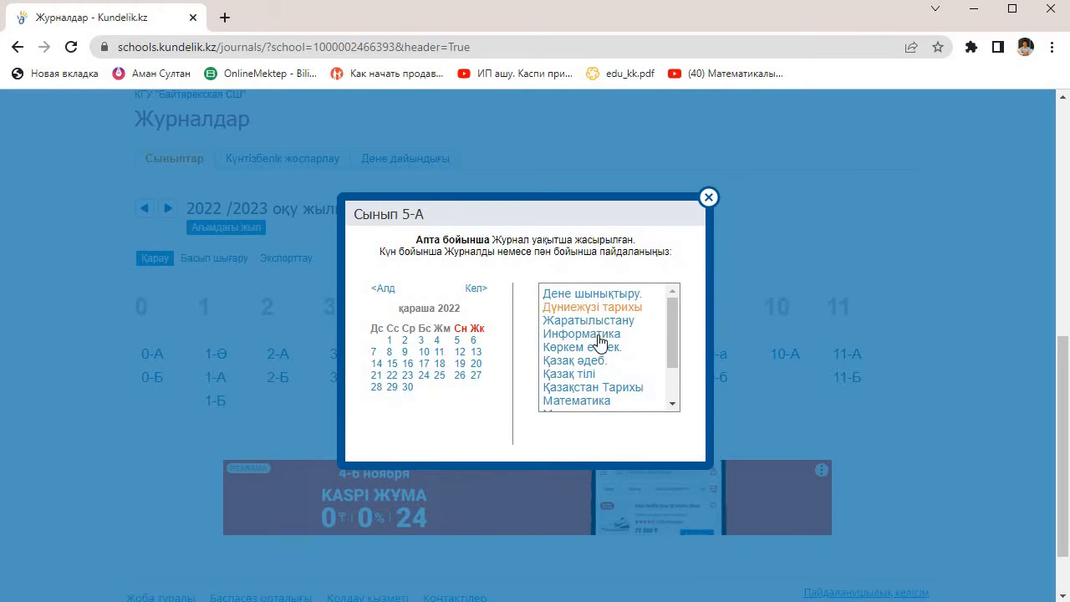
pyautogui.click(584, 333)
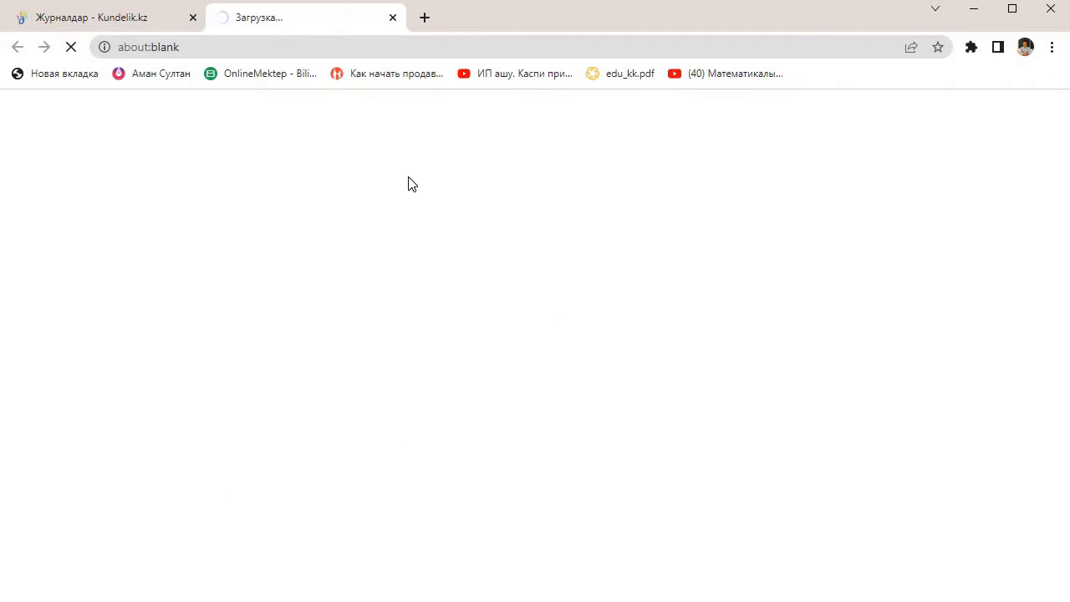
pyautogui.scroll(-5, 561, 443)
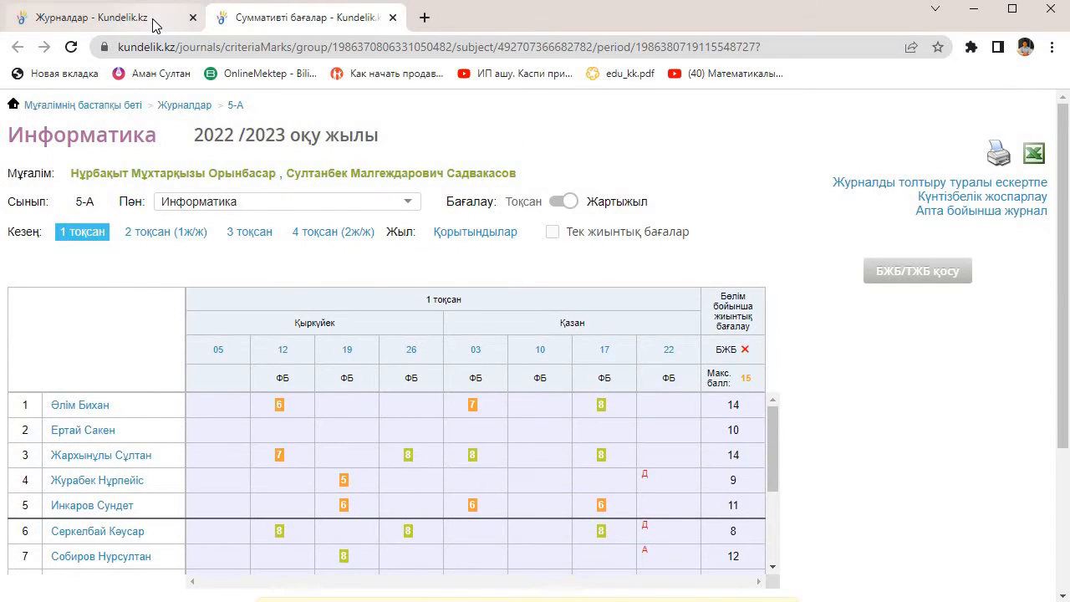
# Step: Return to the Журналдар page and open the КТЖ (calendar-thematic plan) for Математика in class 5-А
pyautogui.click(148, 20)
pyautogui.scroll(3, 397, 324)
pyautogui.scroll(1, 397, 324)
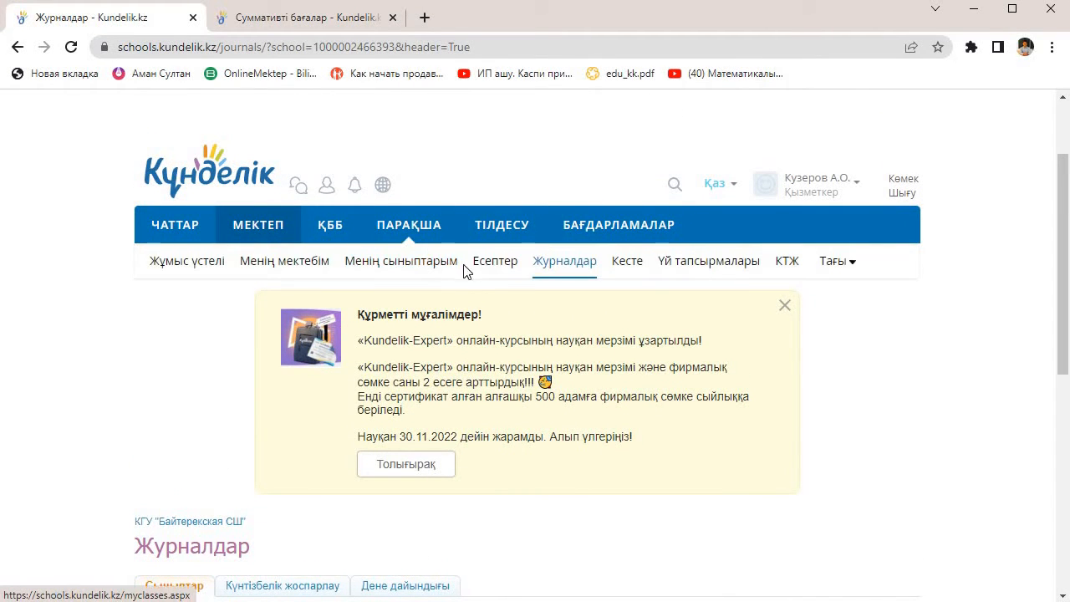
pyautogui.click(785, 269)
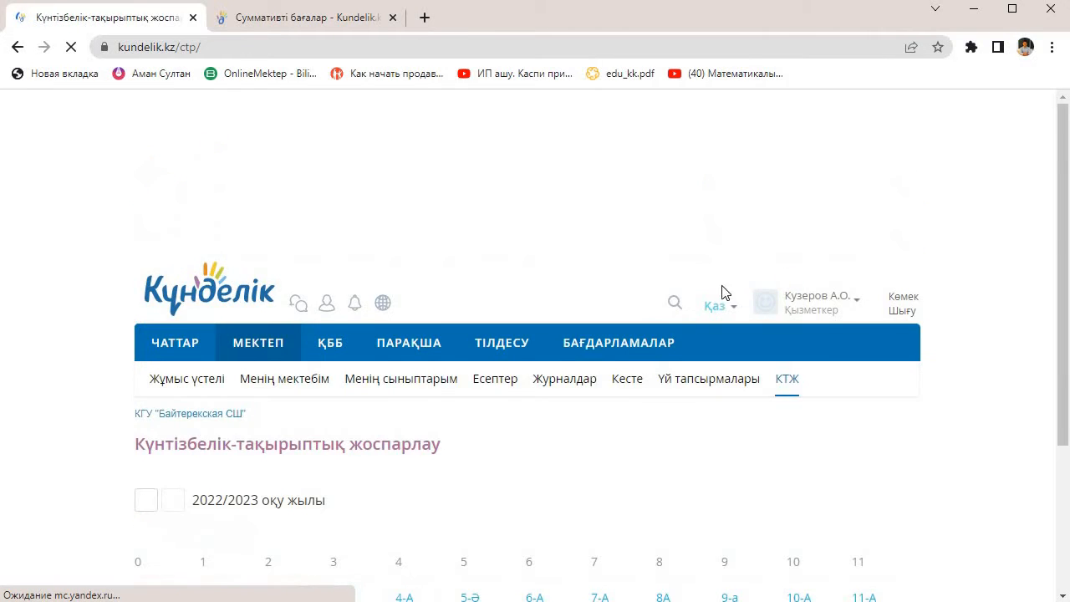
pyautogui.scroll(-2, 477, 404)
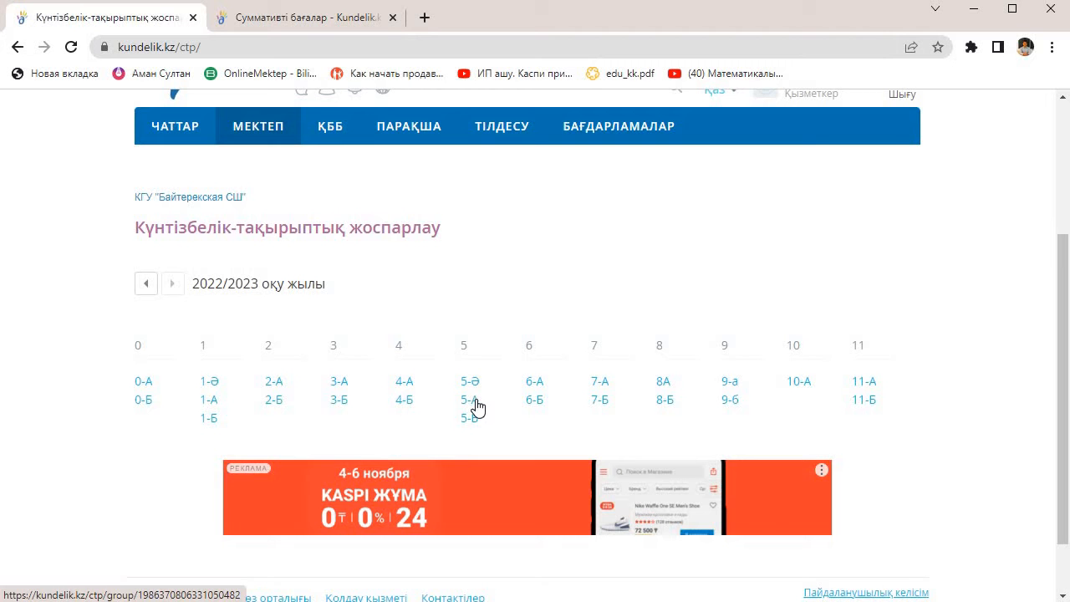
pyautogui.click(476, 406)
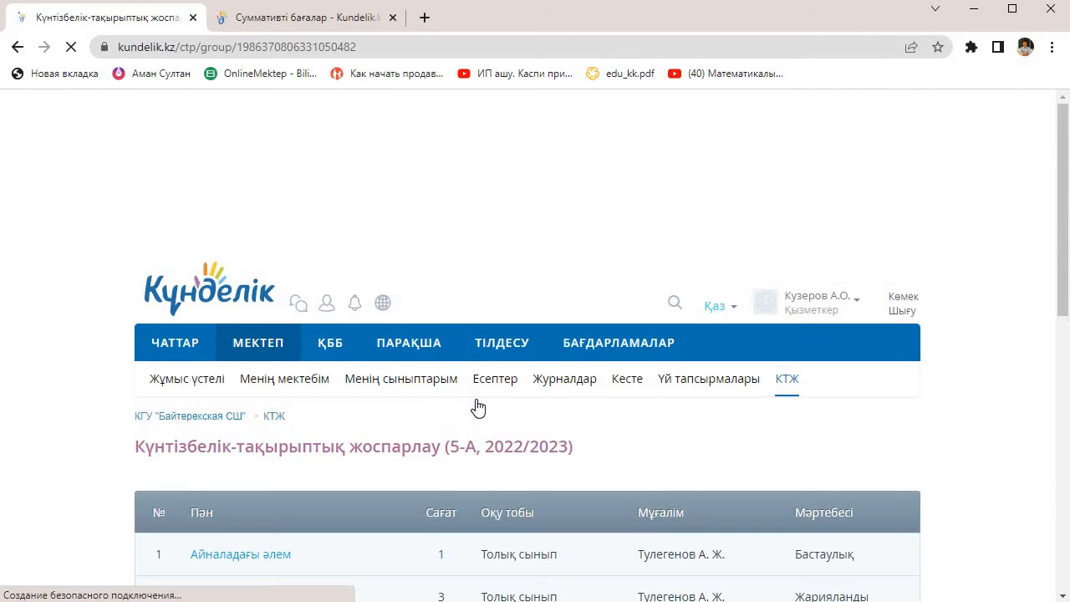
pyautogui.scroll(-5, 306, 403)
pyautogui.click(248, 436)
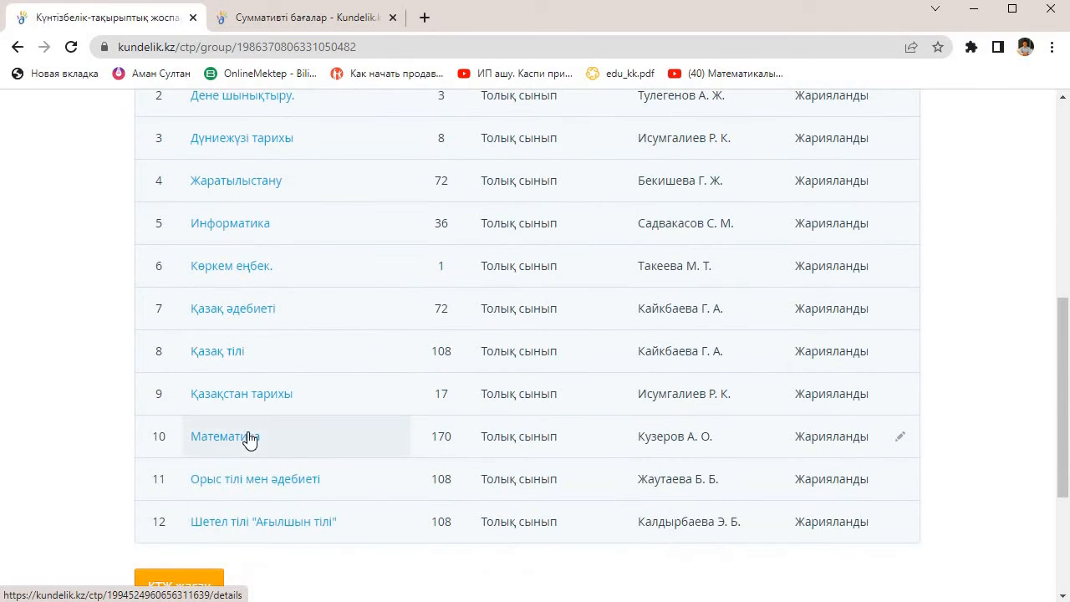
# Step: Review the planned and actual lesson dates of all topics in the 5-А Математика plan
pyautogui.scroll(-10, 502, 394)
pyautogui.scroll(-4, 699, 393)
pyautogui.scroll(2, 554, 422)
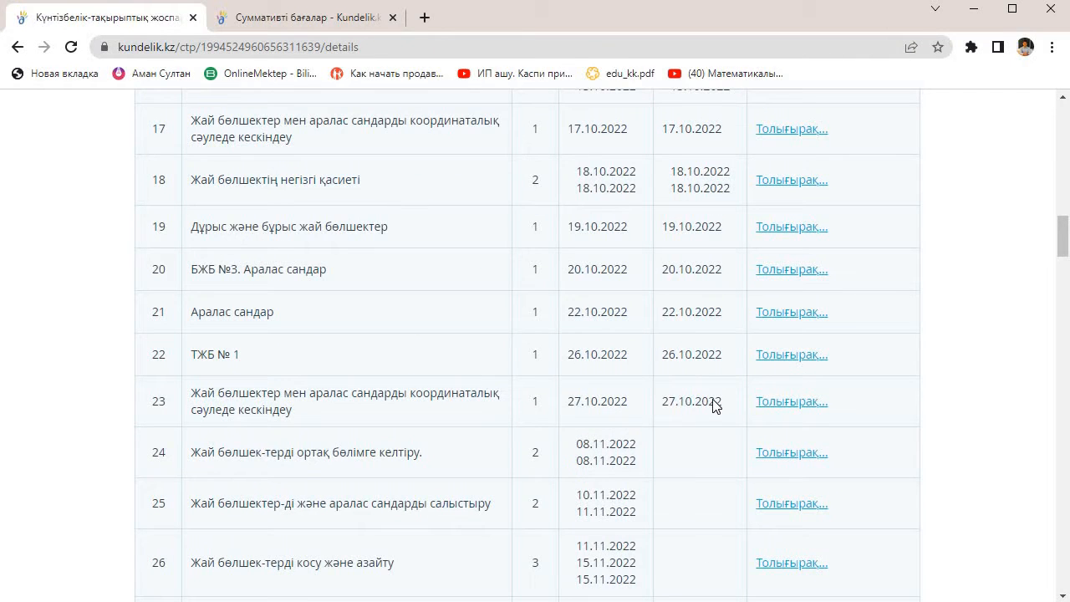
pyautogui.scroll(-1, 696, 368)
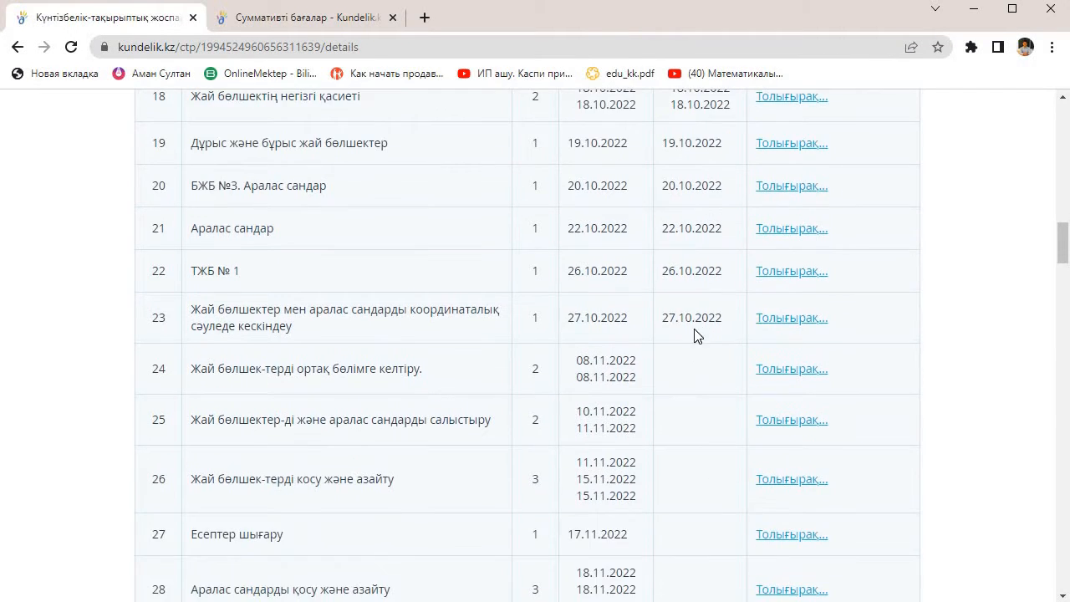
pyautogui.scroll(-1, 688, 388)
pyautogui.scroll(-20, 689, 402)
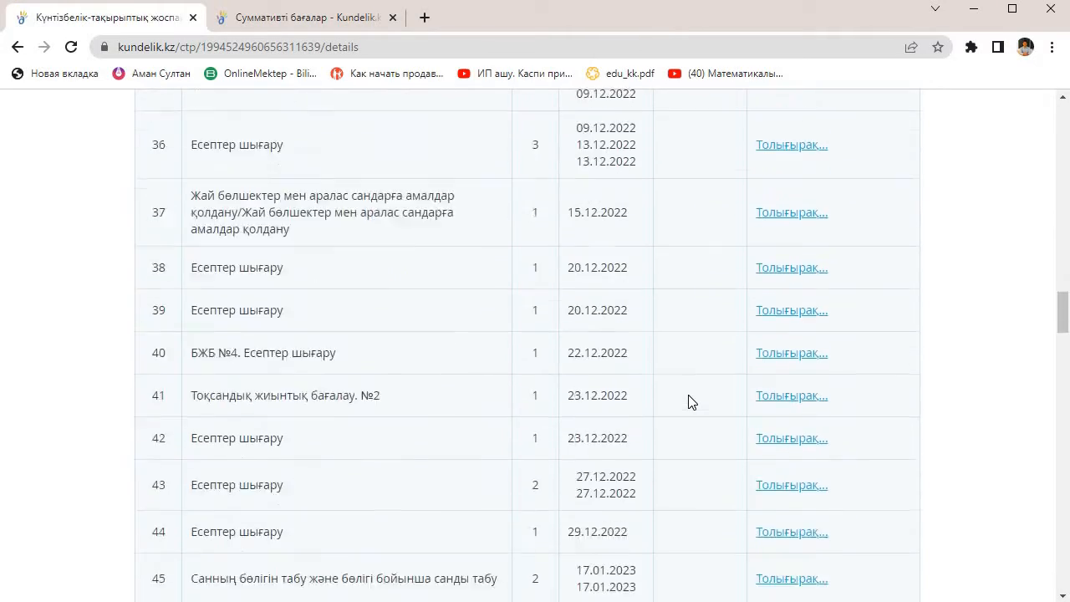
pyautogui.scroll(-20, 689, 402)
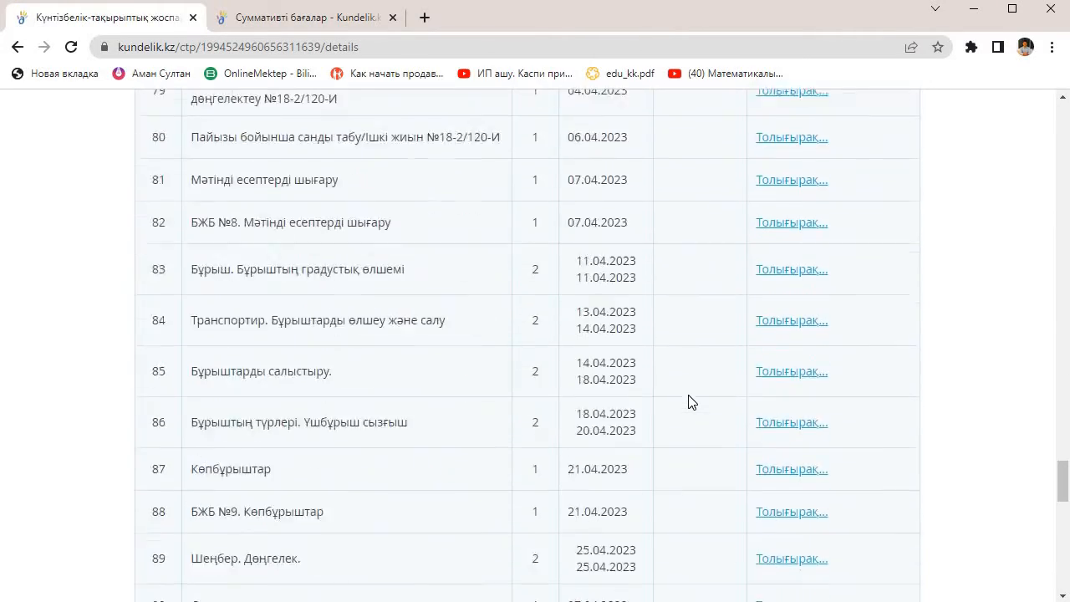
pyautogui.scroll(1, 688, 394)
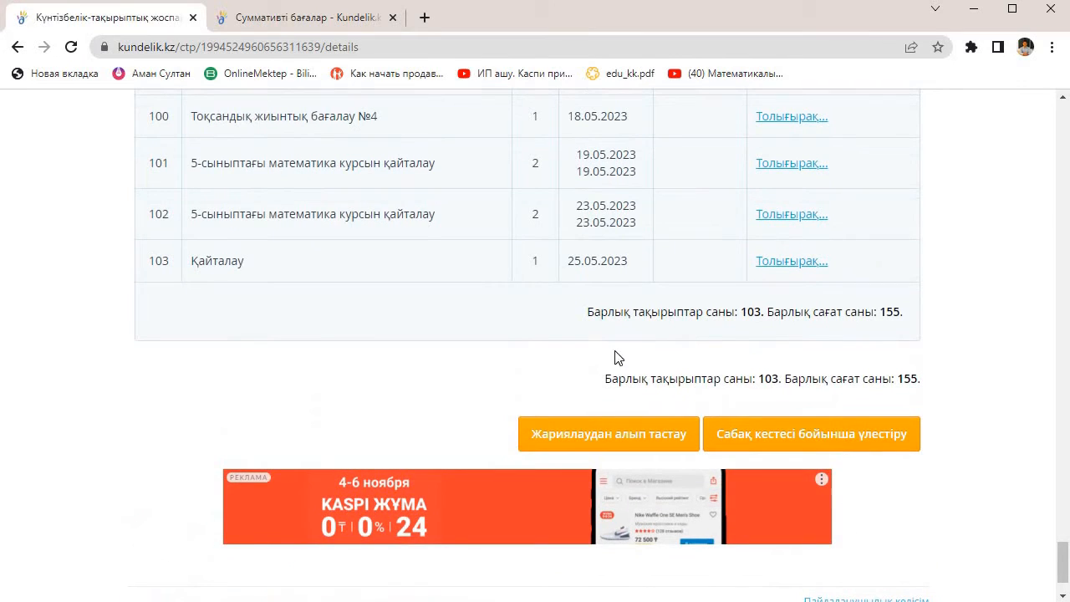
# Step: Withdraw the 5-А Математика plan from publication and confirm the withdrawal
pyautogui.click(622, 434)
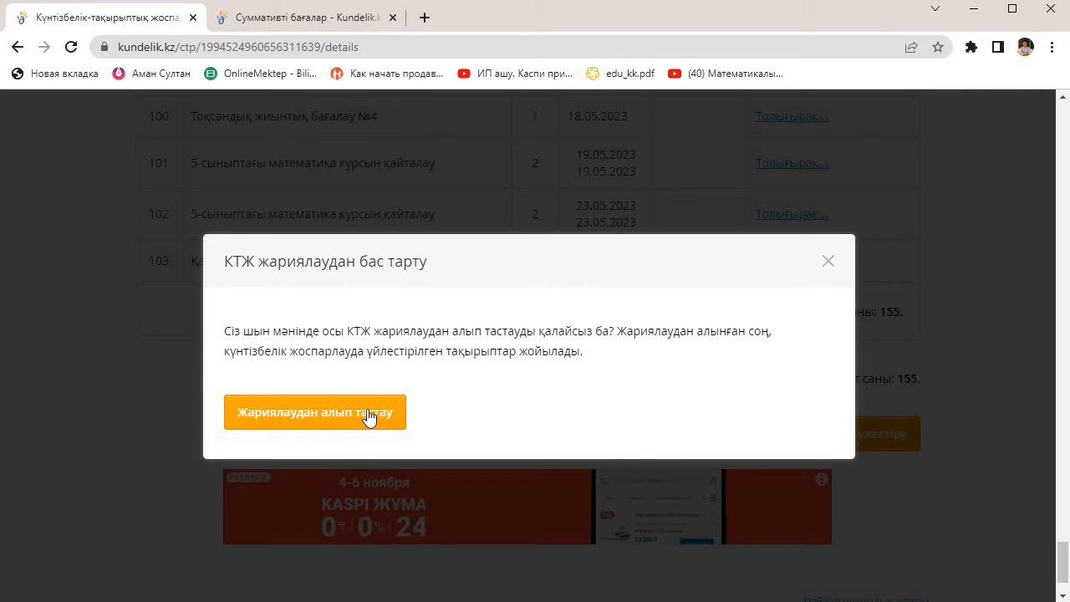
pyautogui.click(369, 413)
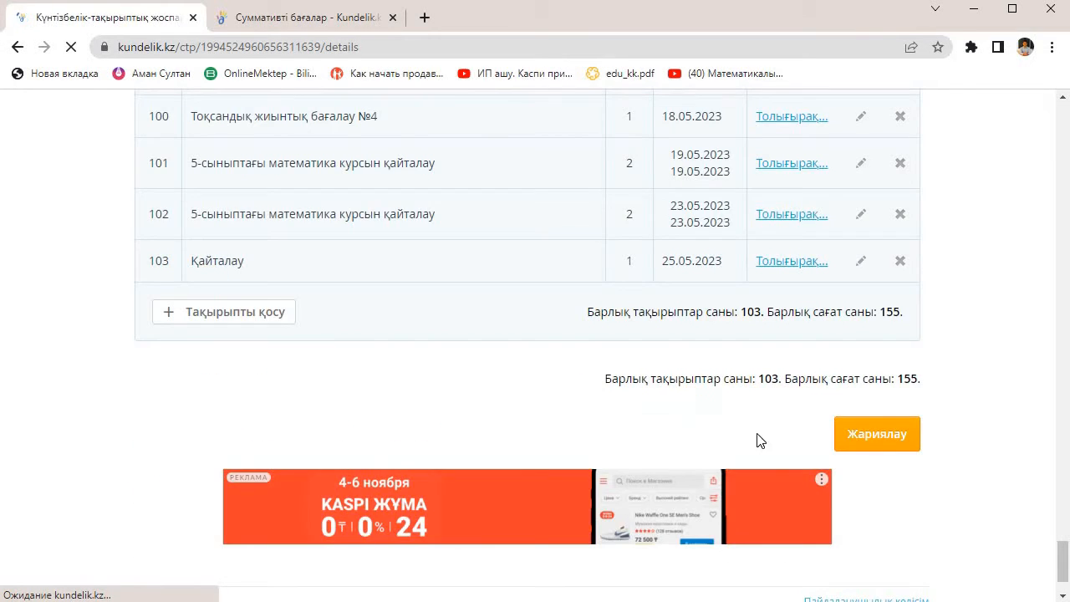
pyautogui.scroll(3, 659, 389)
pyautogui.scroll(-4, 659, 388)
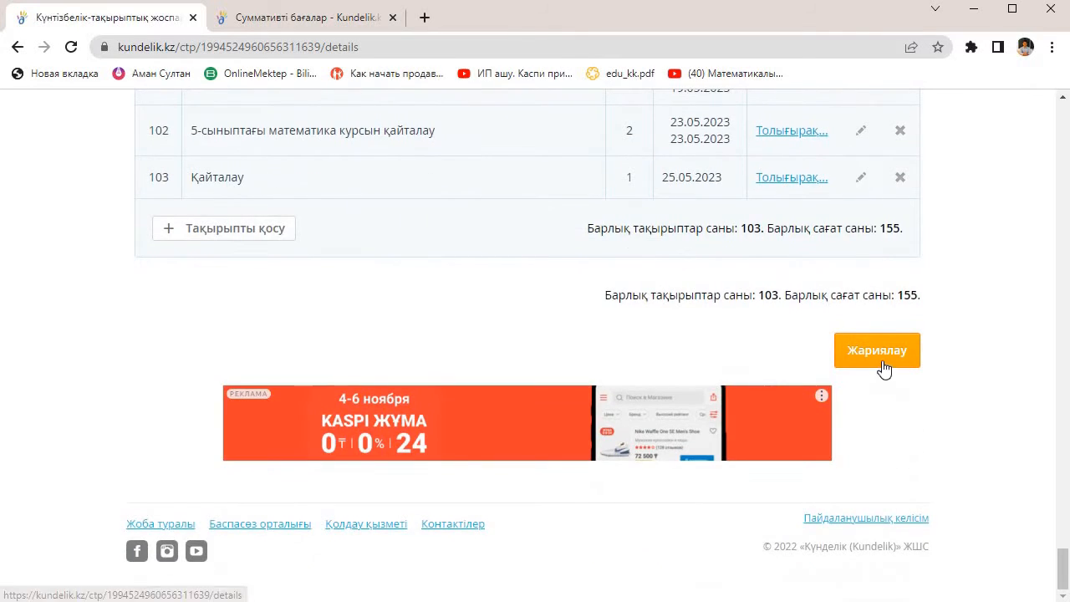
# Step: Publish the 5-А Математика plan again and proceed to distributing its topics over the lesson timetable
pyautogui.click(879, 355)
pyautogui.click(288, 413)
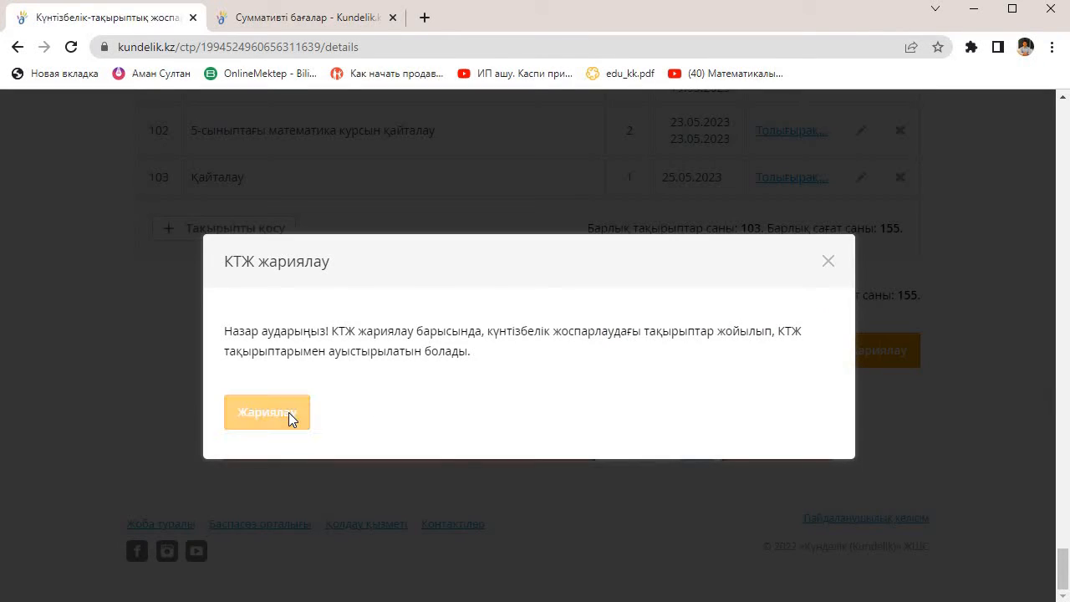
pyautogui.click(396, 405)
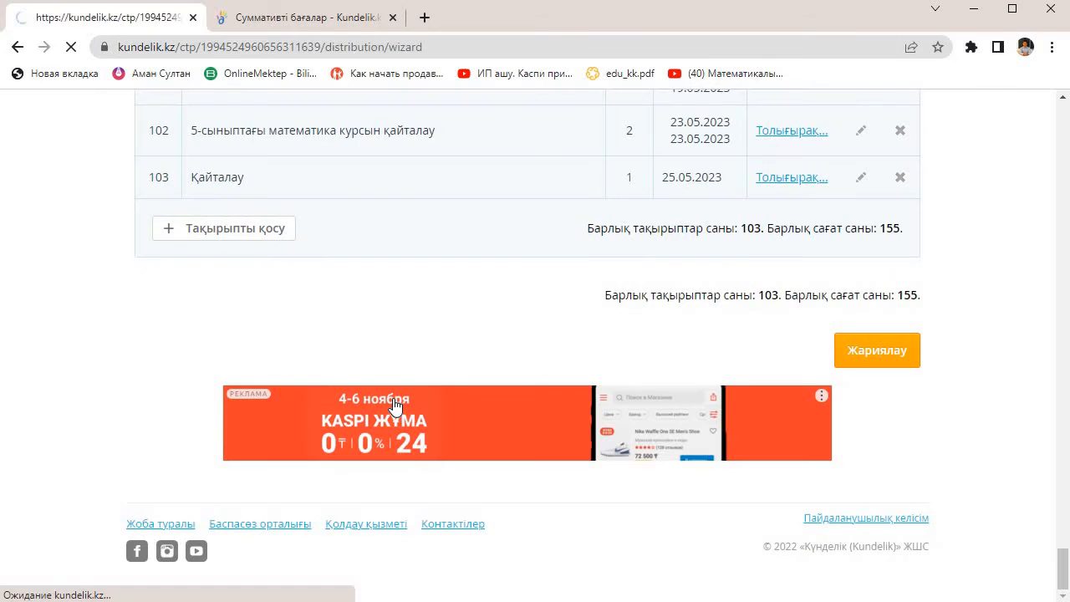
# Step: Use the Толық жылы period for the distribution and select all scheduled topics in the list
pyautogui.scroll(-3, 410, 361)
pyautogui.click(552, 435)
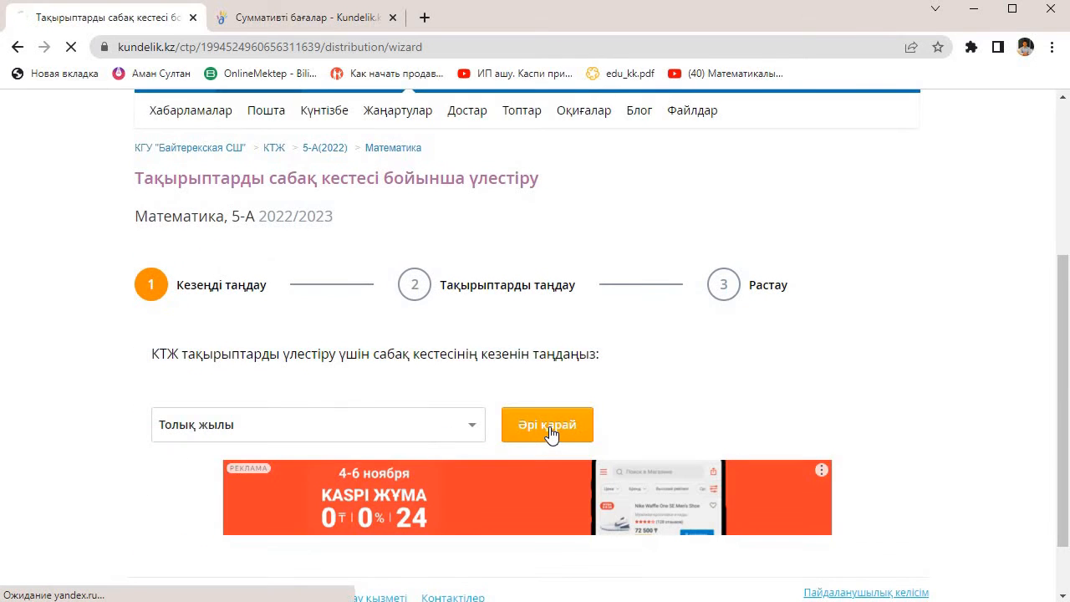
pyautogui.scroll(-5, 493, 385)
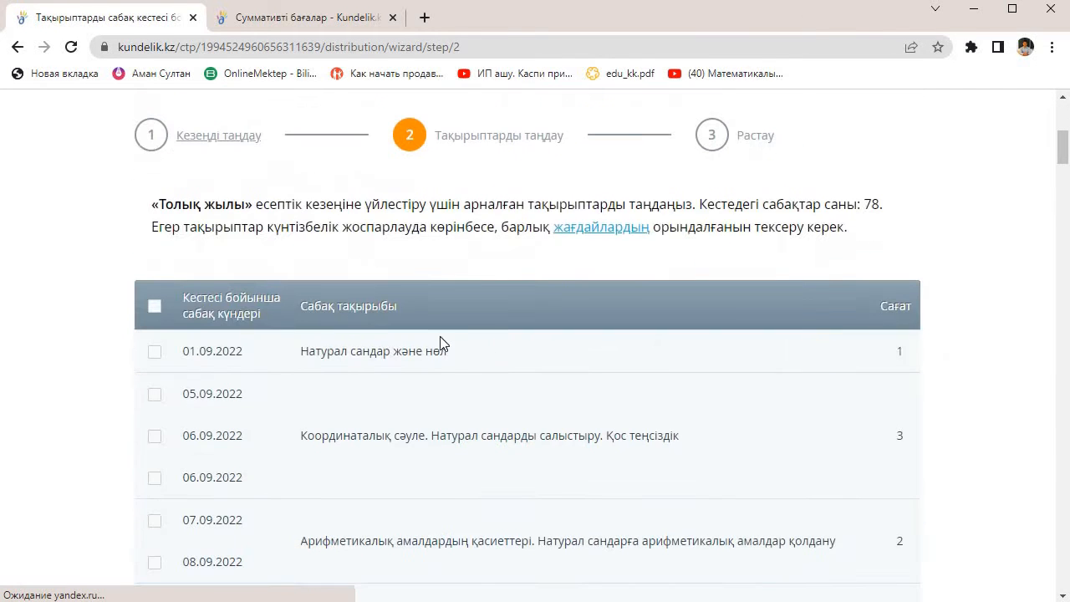
pyautogui.click(155, 306)
pyautogui.scroll(-2, 526, 326)
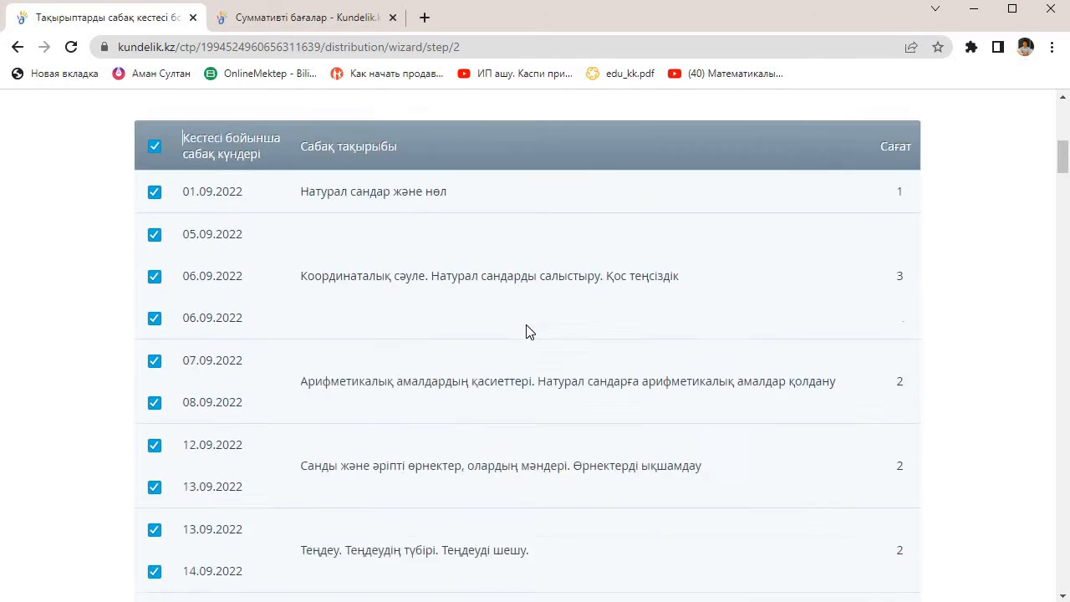
pyautogui.scroll(-20, 525, 332)
pyautogui.click(195, 351)
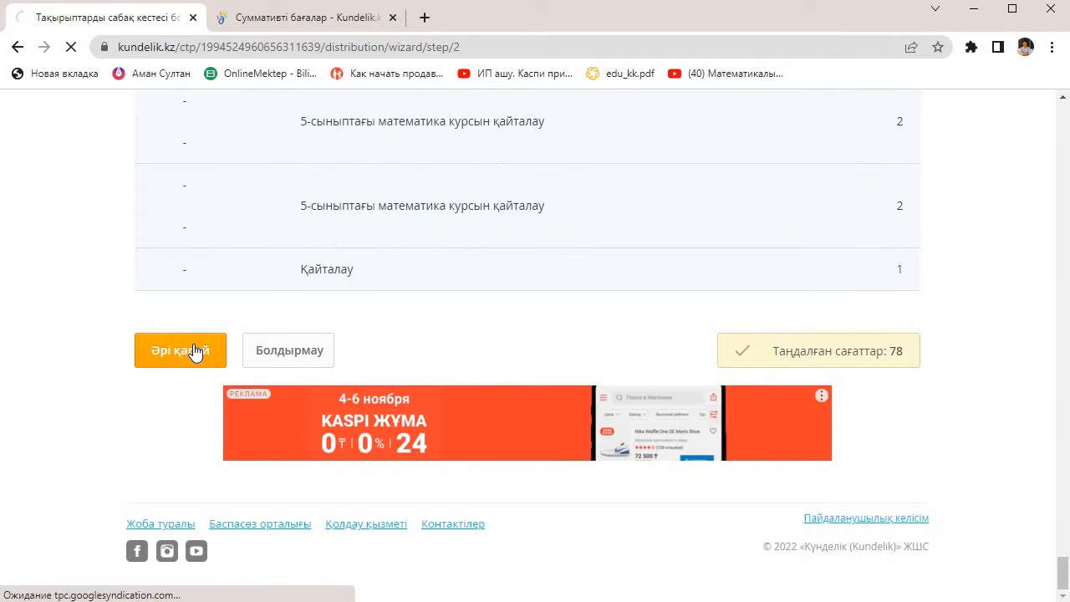
# Step: Check the list of lesson dates and topics and carry out the distribution with Үлестіру
pyautogui.scroll(-4, 592, 344)
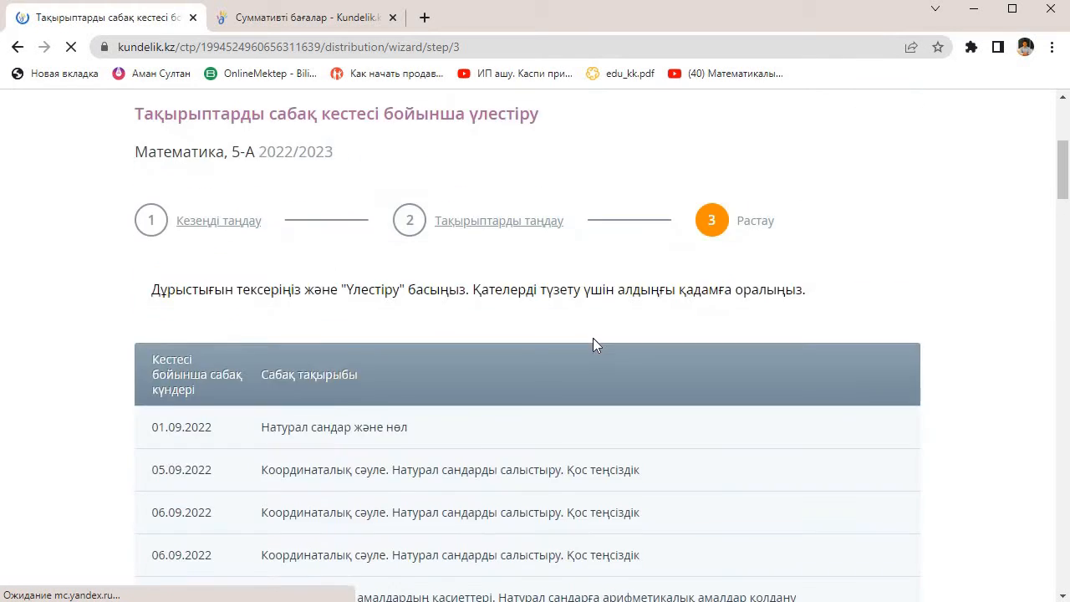
pyautogui.scroll(-20, 592, 344)
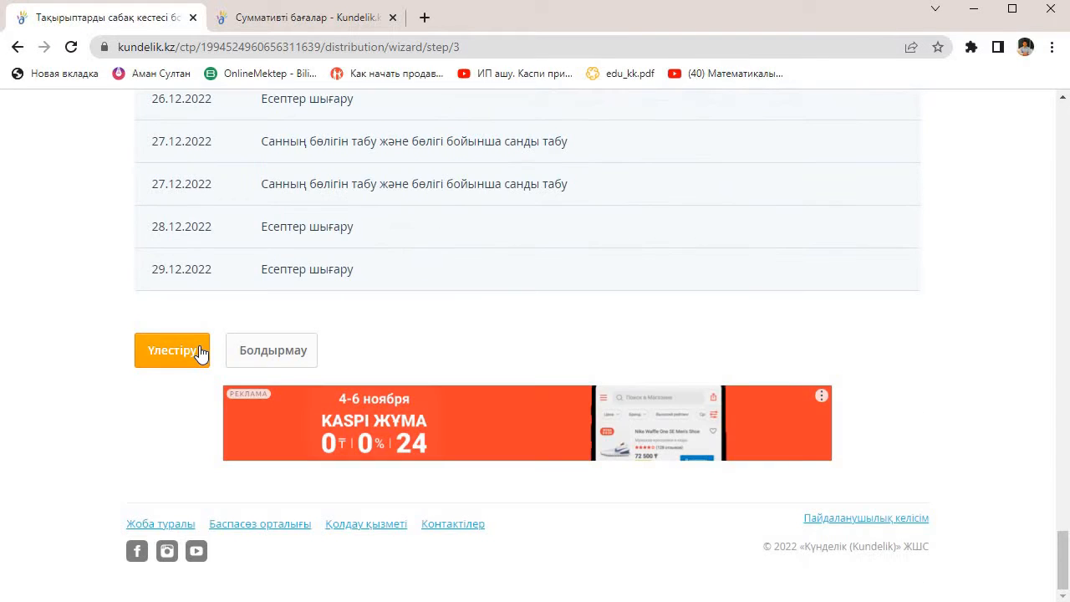
pyautogui.click(201, 351)
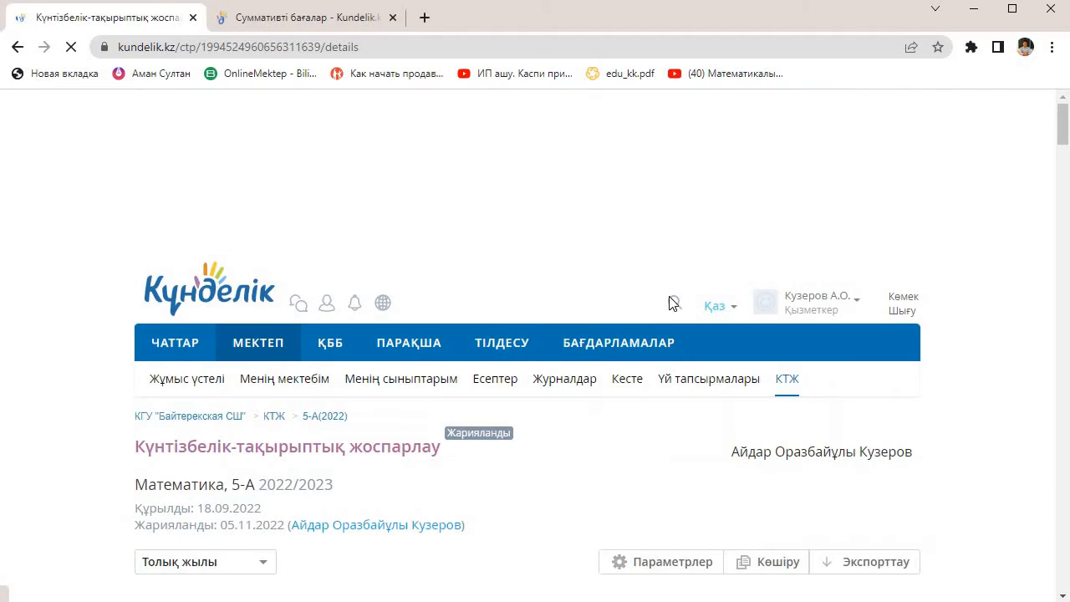
# Step: Compare the planned and actual dates of the topics in the republished Математика plan
pyautogui.scroll(-17, 721, 268)
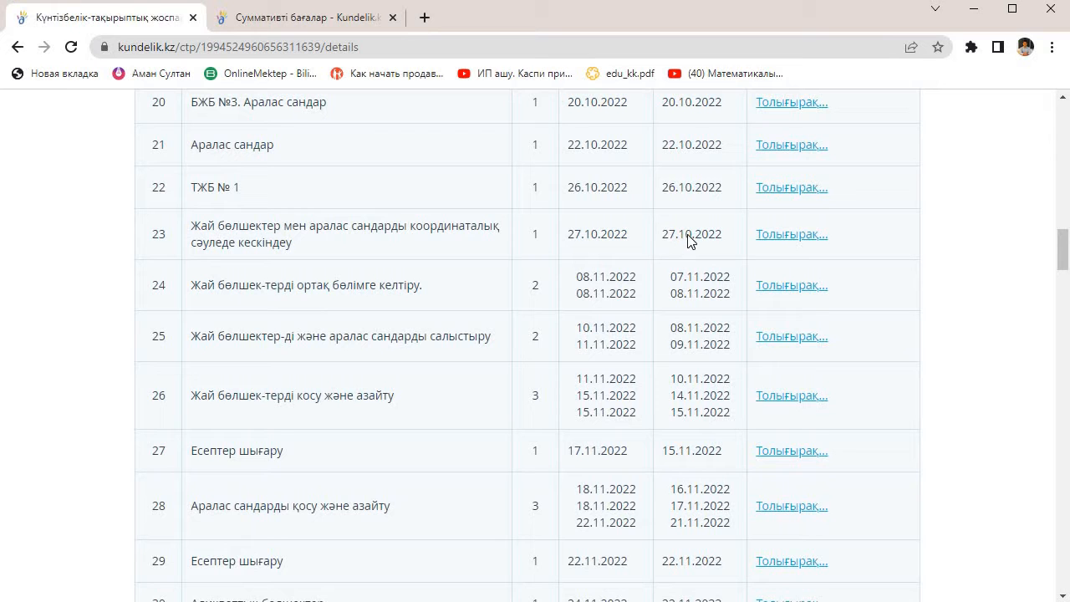
pyautogui.scroll(8, 632, 290)
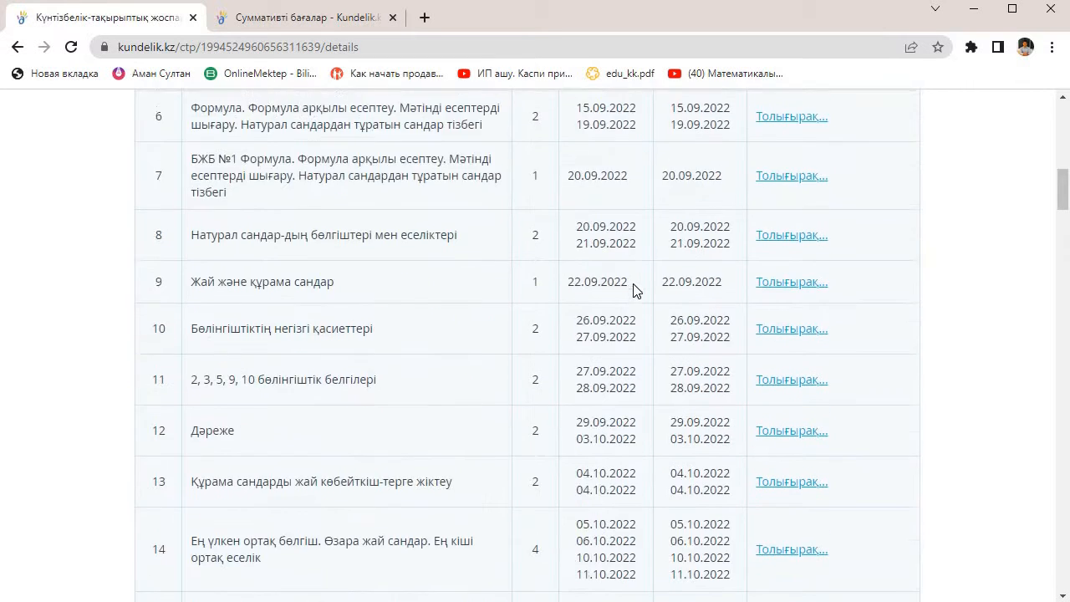
pyautogui.scroll(7, 633, 290)
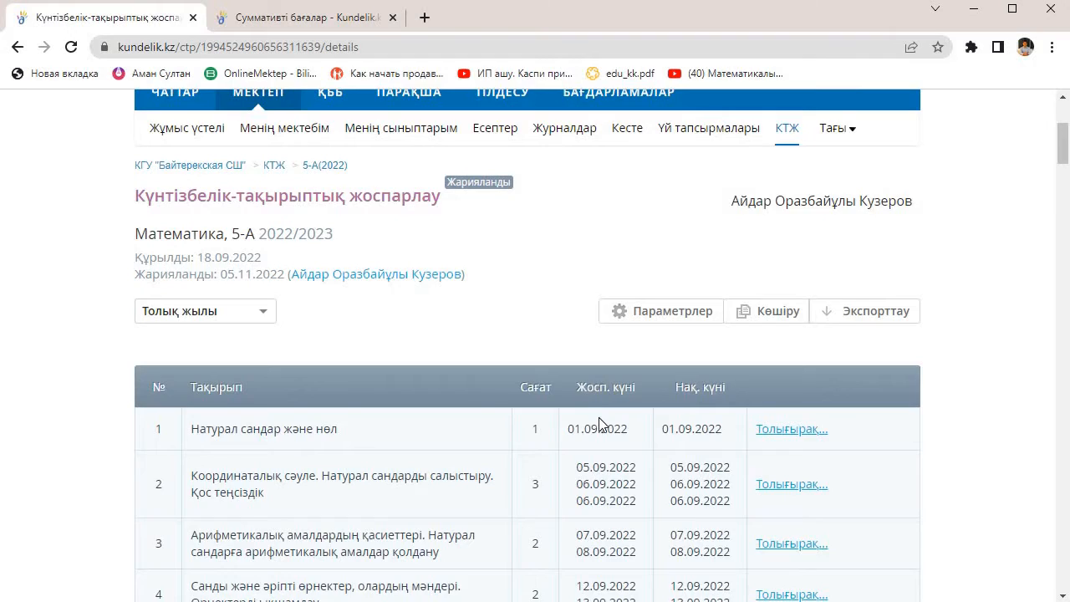
# Step: Go through the topic list from September to the third-quarter lessons, checking each topic's actual dates against its planned dates
pyautogui.scroll(-3, 598, 422)
pyautogui.scroll(-1, 686, 399)
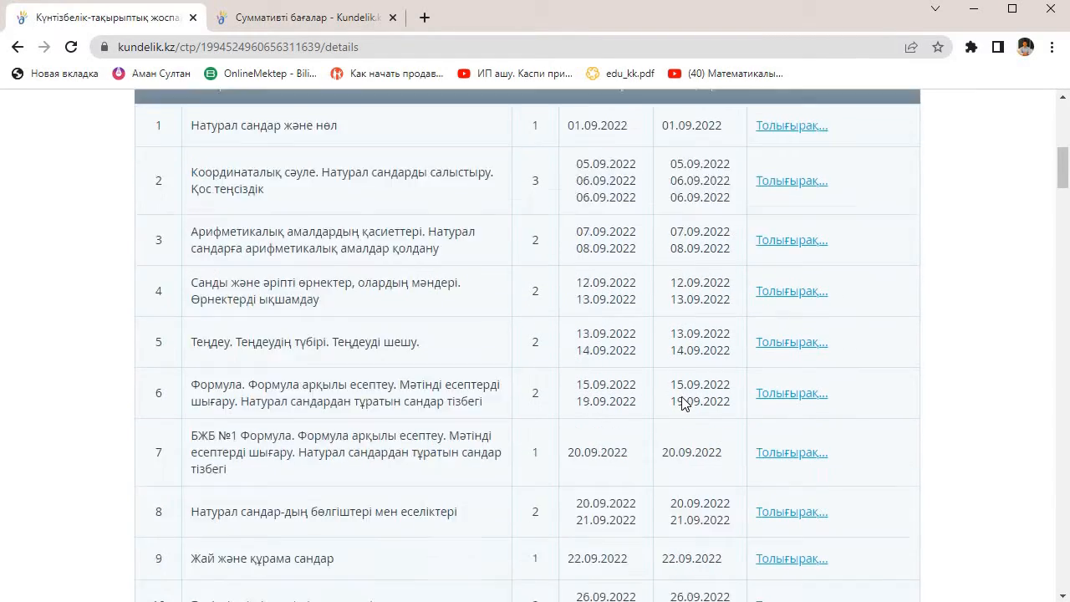
pyautogui.scroll(-17, 681, 402)
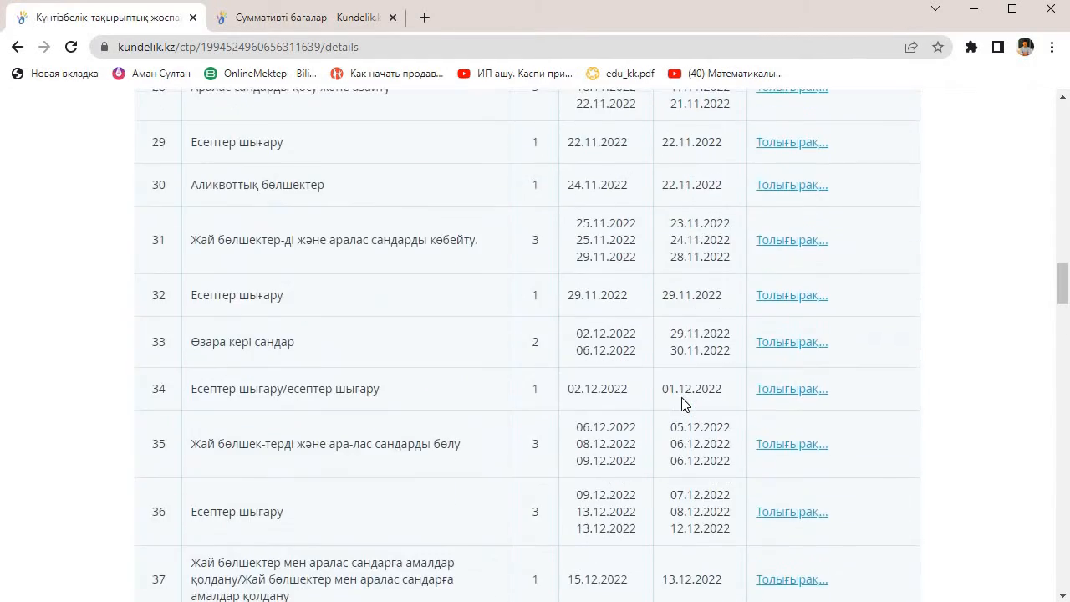
pyautogui.scroll(6, 681, 402)
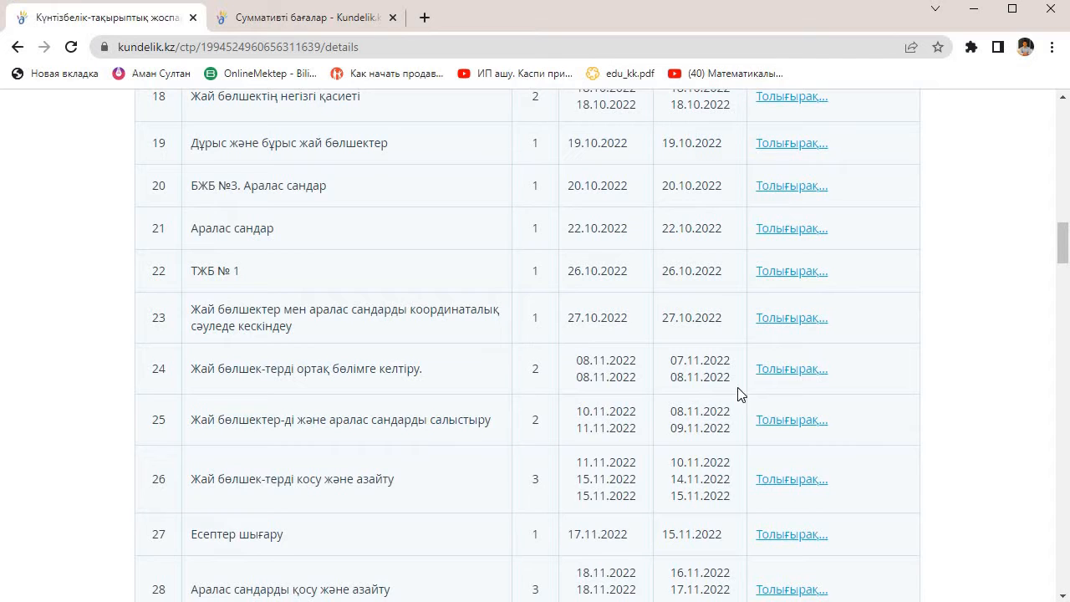
pyautogui.scroll(-2, 701, 294)
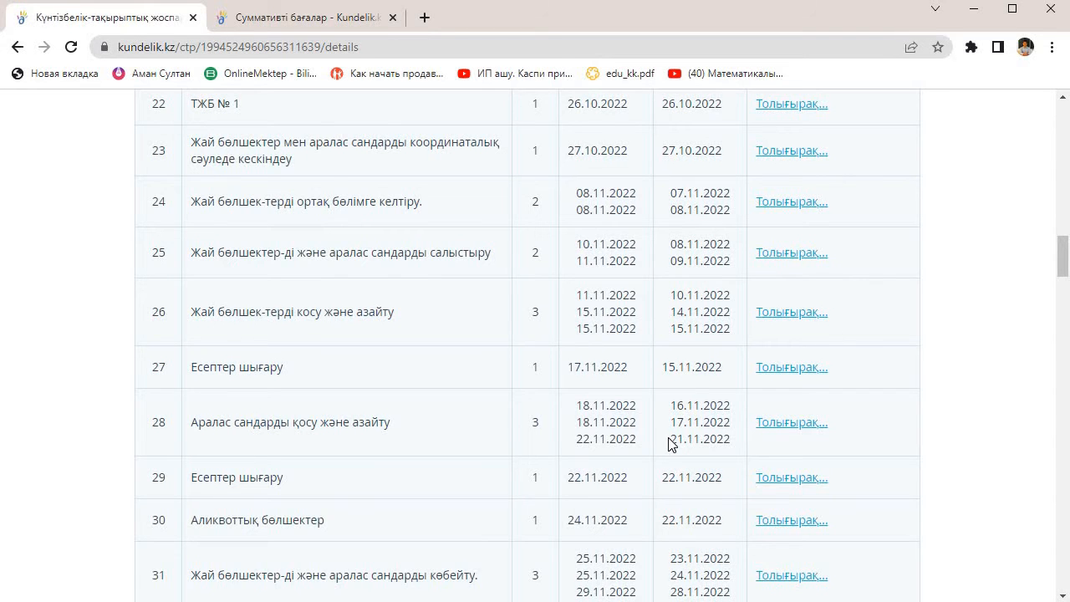
pyautogui.scroll(2, 692, 416)
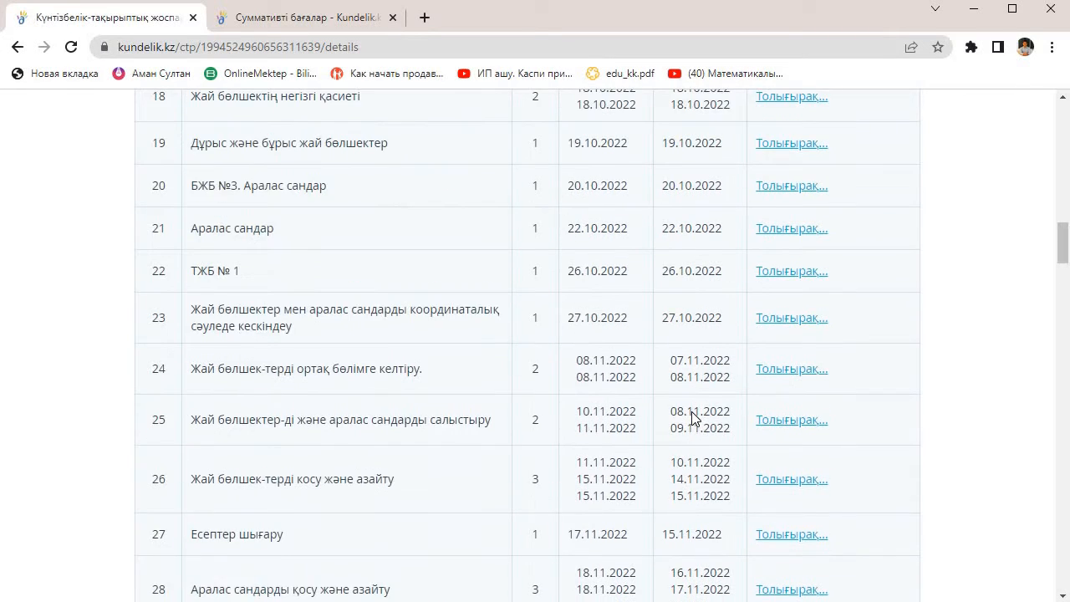
pyautogui.scroll(-2, 692, 416)
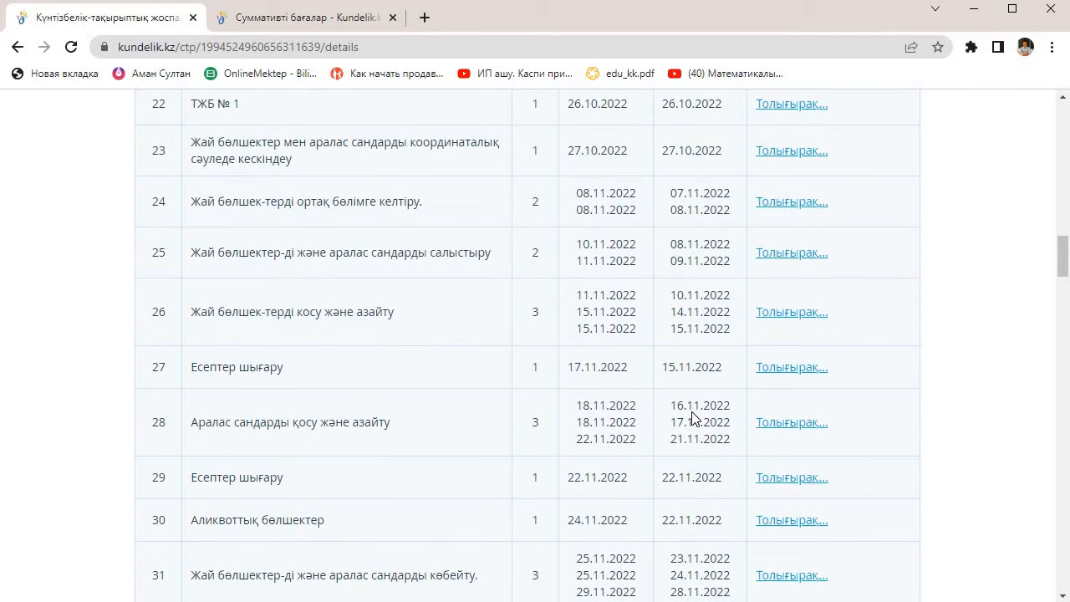
pyautogui.scroll(-6, 691, 412)
pyautogui.scroll(1, 748, 426)
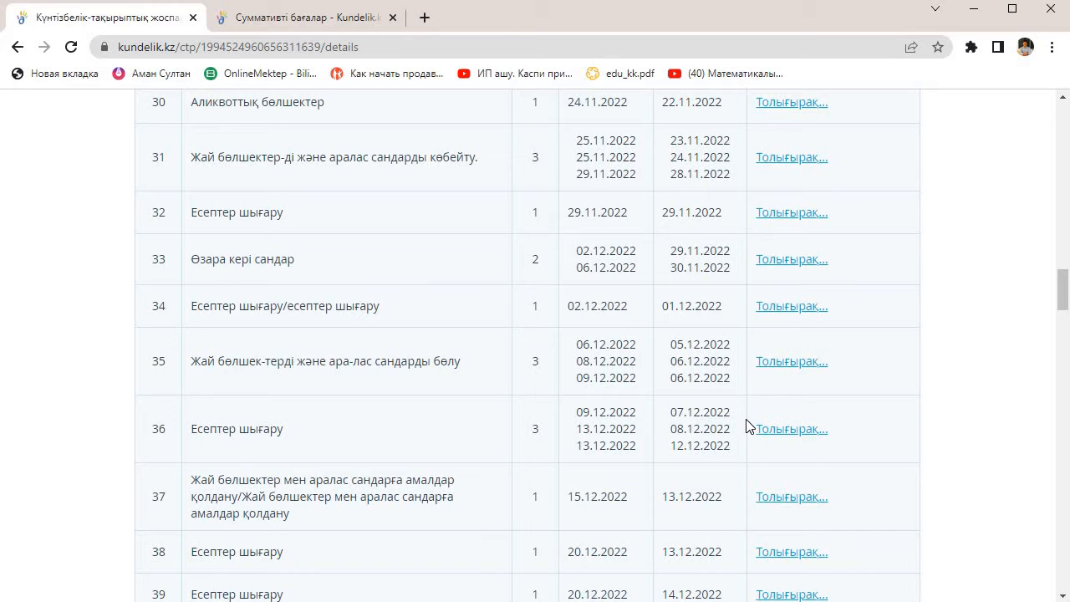
pyautogui.scroll(-5, 748, 427)
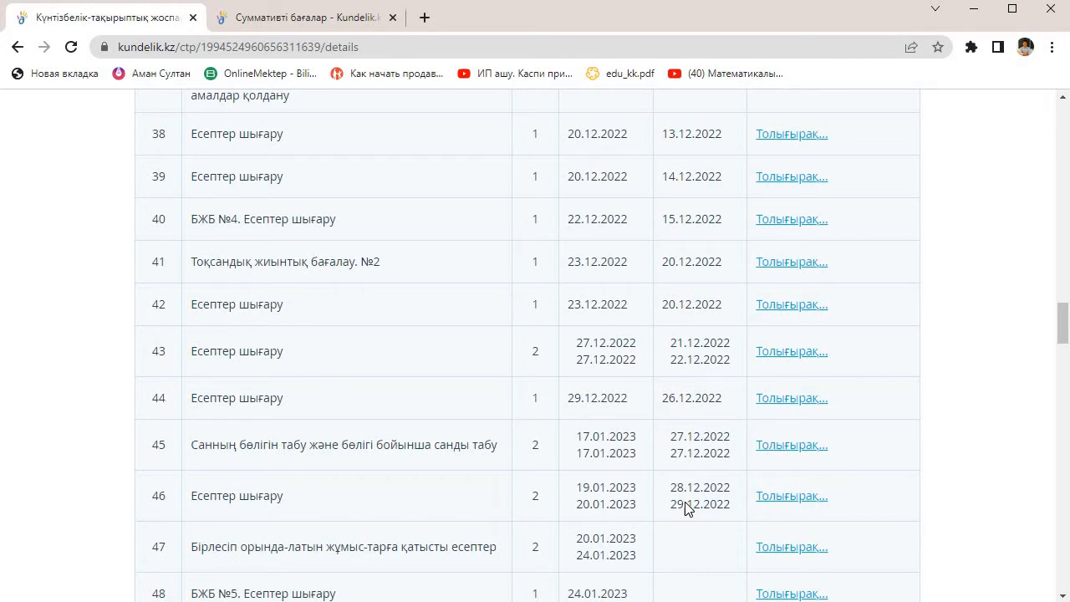
pyautogui.scroll(-1, 683, 500)
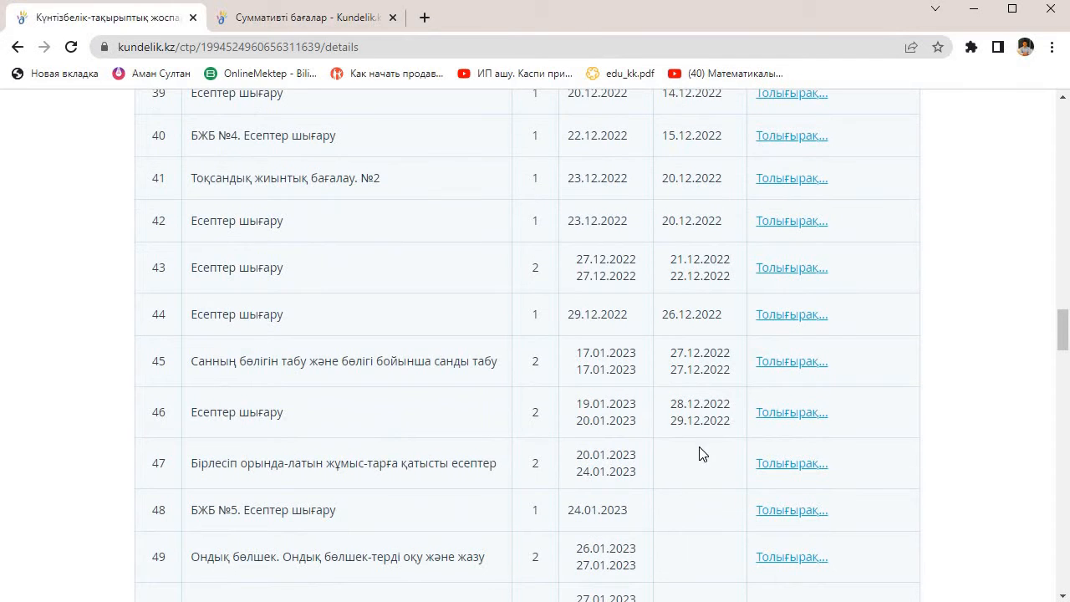
pyautogui.scroll(-2, 710, 411)
pyautogui.scroll(-4, 708, 415)
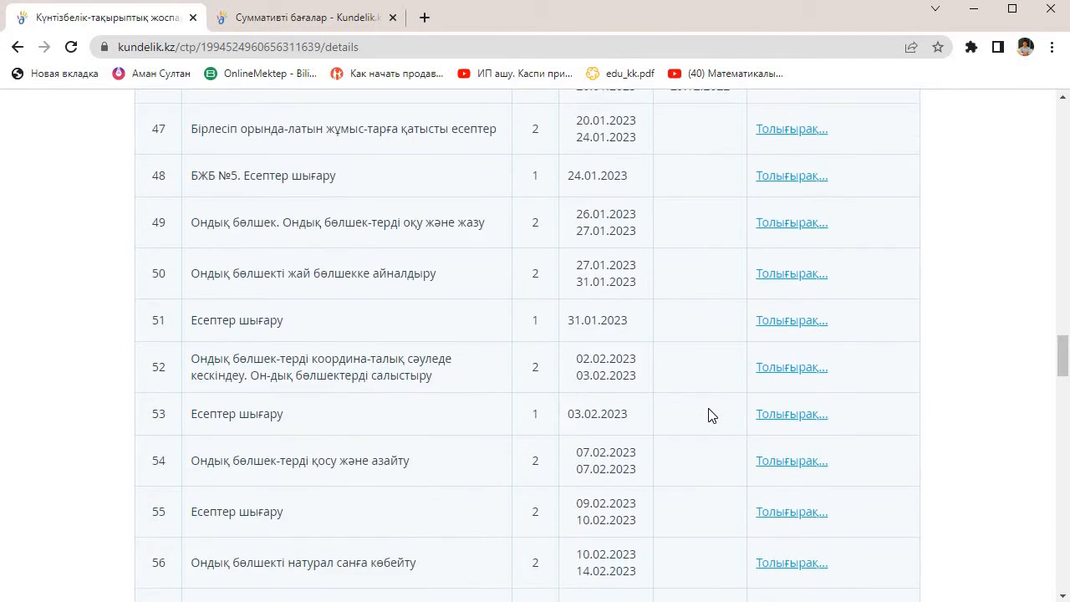
# Step: Withdraw the 5-А Математика plan from publication and confirm removing its distributed topics
pyautogui.scroll(-20, 709, 414)
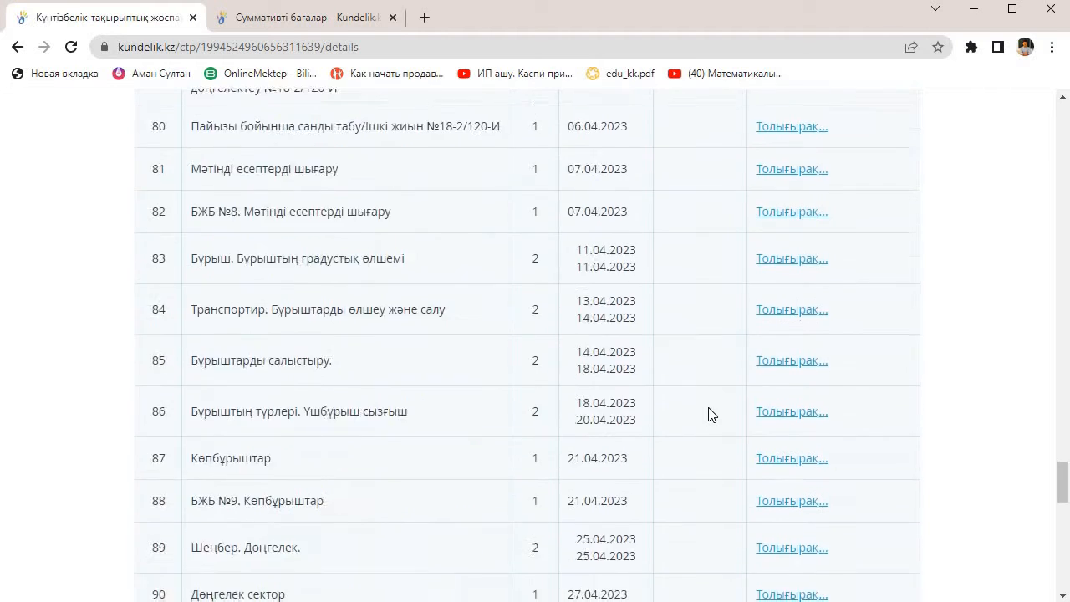
pyautogui.click(606, 353)
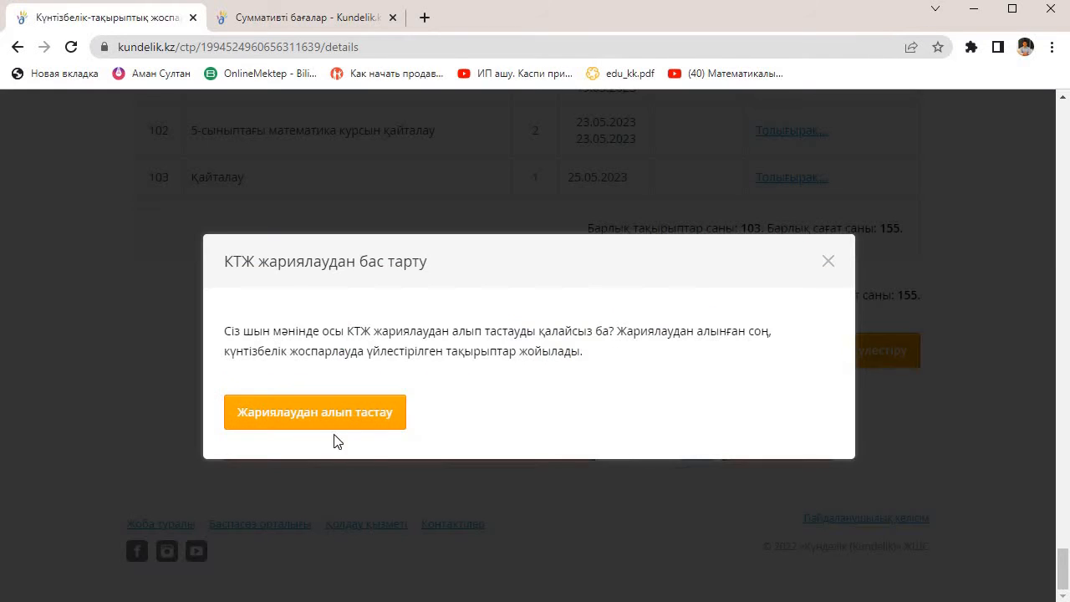
pyautogui.click(348, 415)
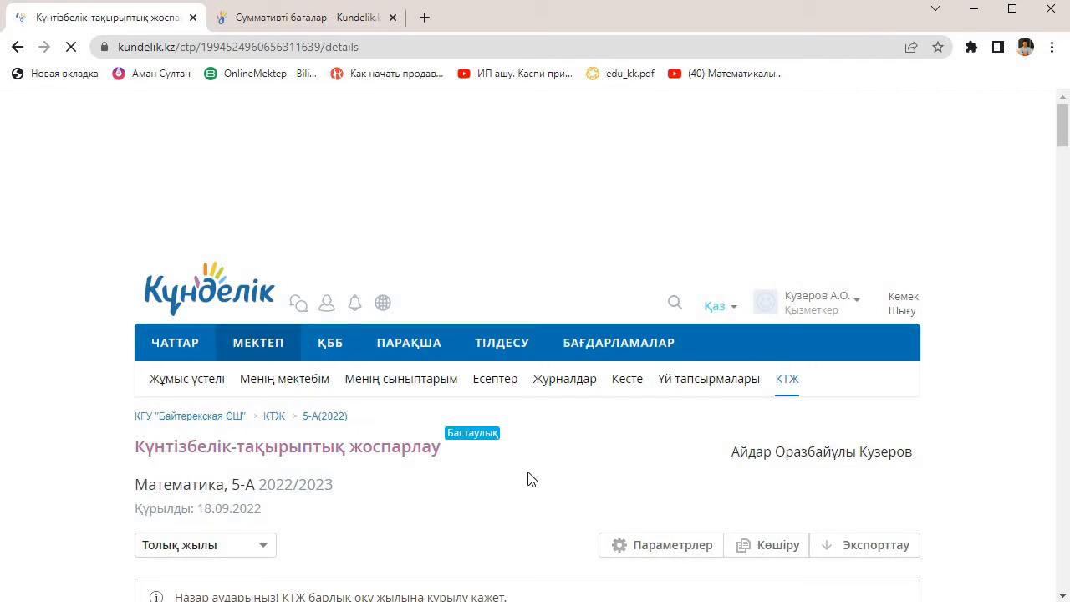
# Step: View the edit form of topic 23, Жай бөлшектер мен аралас сандарды координаталық сәуледе кескіндеу, and close it without changes
pyautogui.scroll(10, 836, 376)
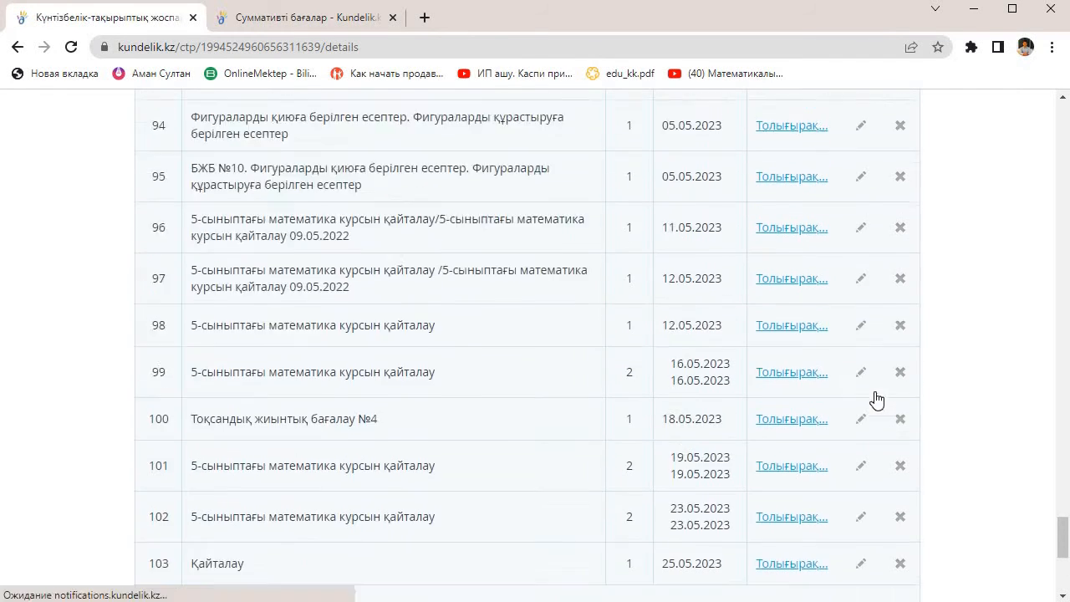
pyautogui.scroll(20, 832, 376)
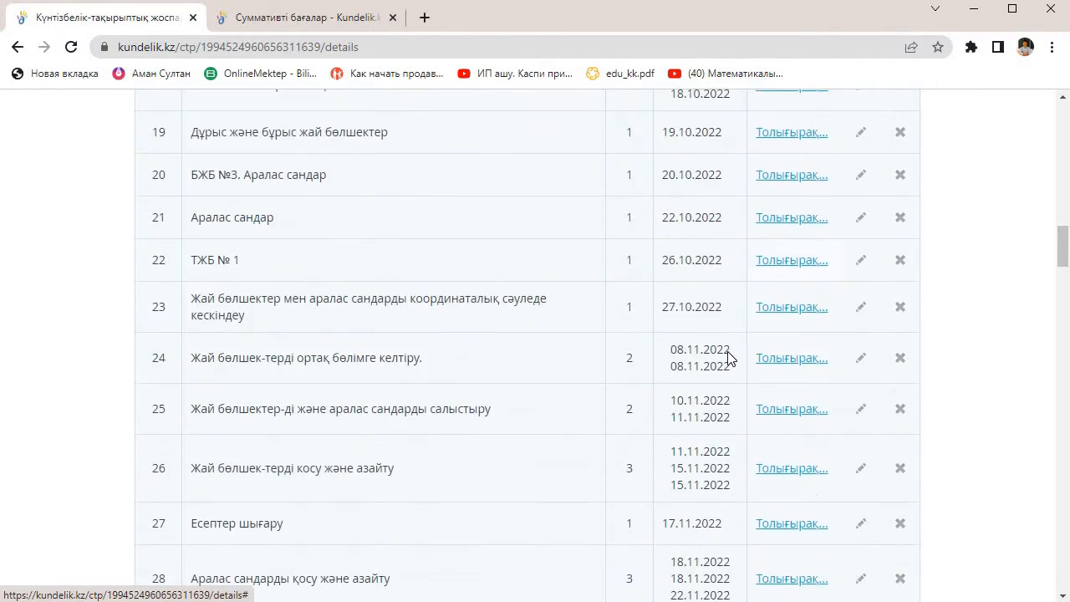
pyautogui.scroll(-1, 720, 303)
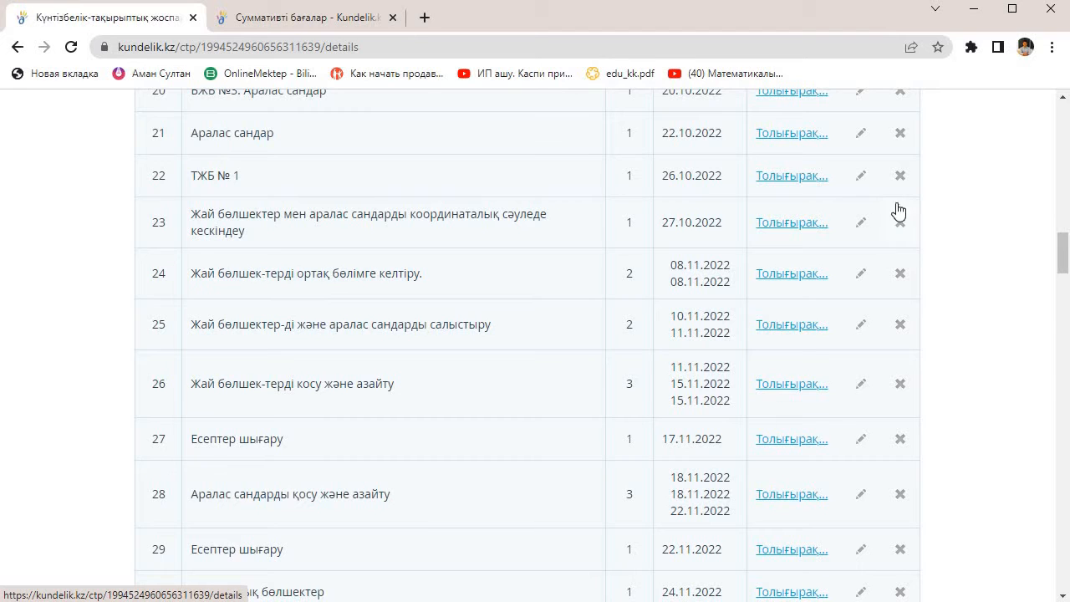
pyautogui.click(860, 224)
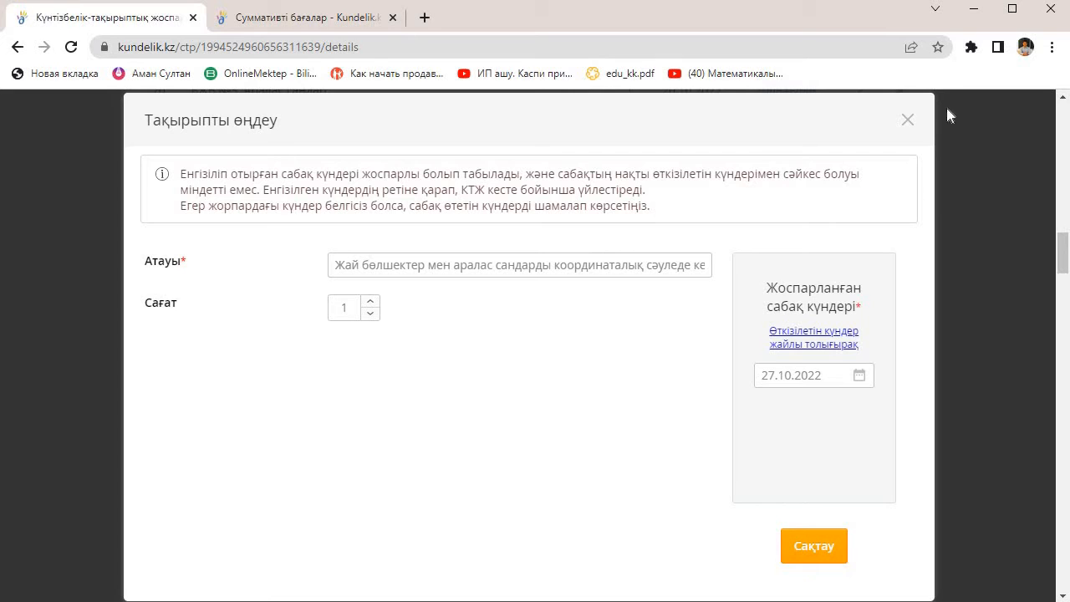
pyautogui.click(907, 124)
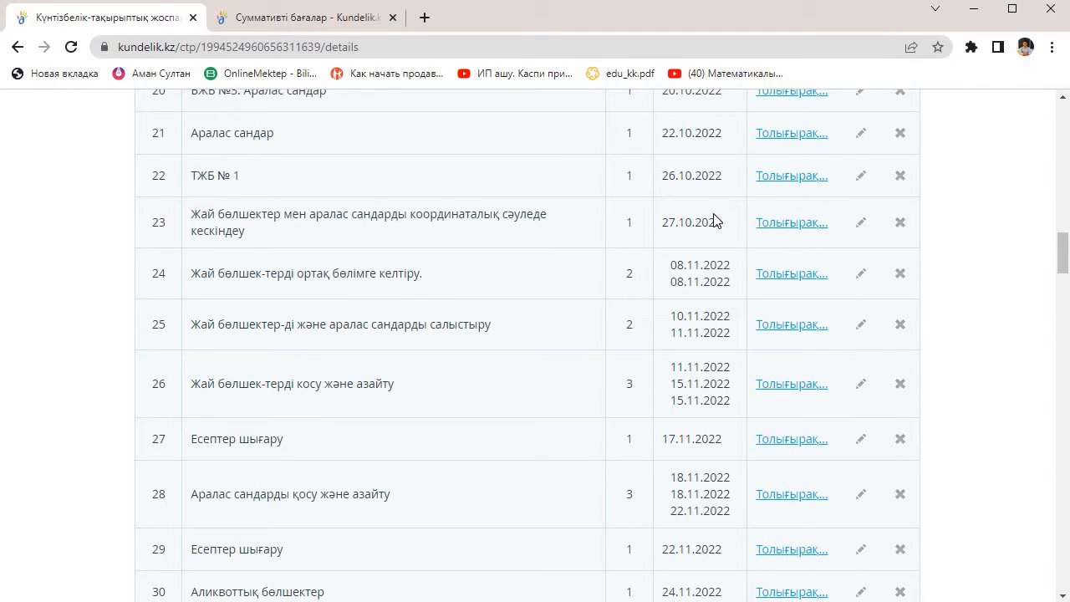
# Step: Set the first planned lesson date of topic 24, Жай бөлшек-терді ортақ бөлімге келтіру, to 07.11.2022 and save the topic
pyautogui.scroll(-1, 707, 281)
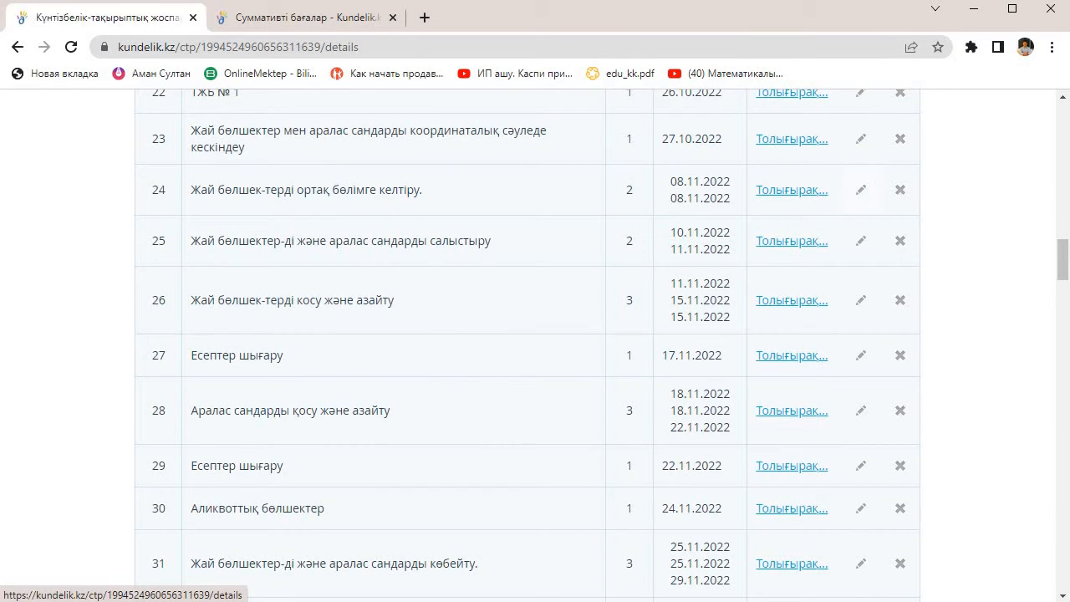
pyautogui.click(860, 190)
pyautogui.click(859, 374)
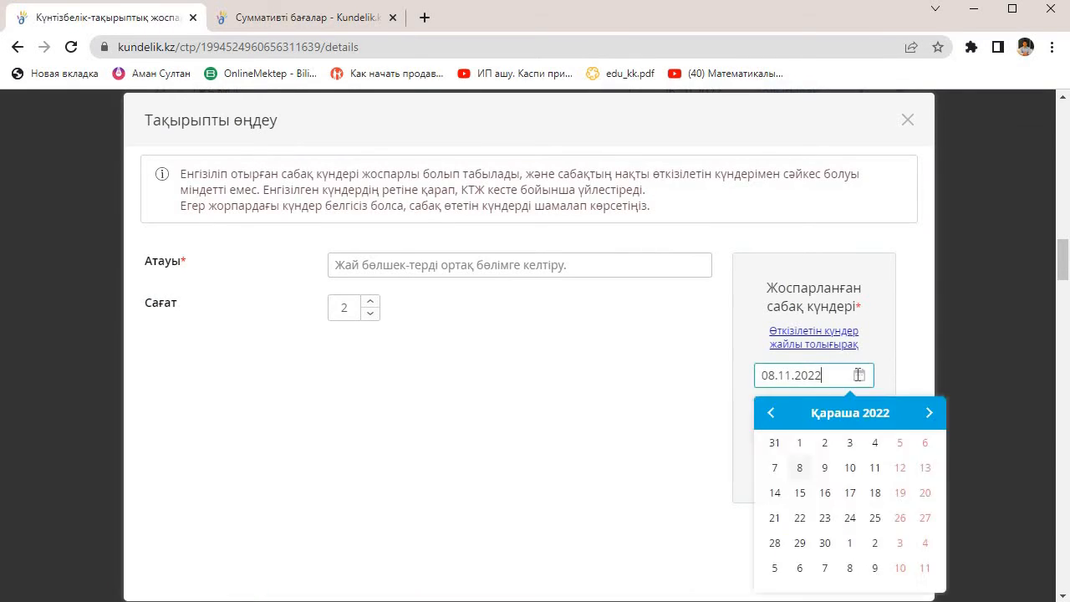
pyautogui.click(774, 467)
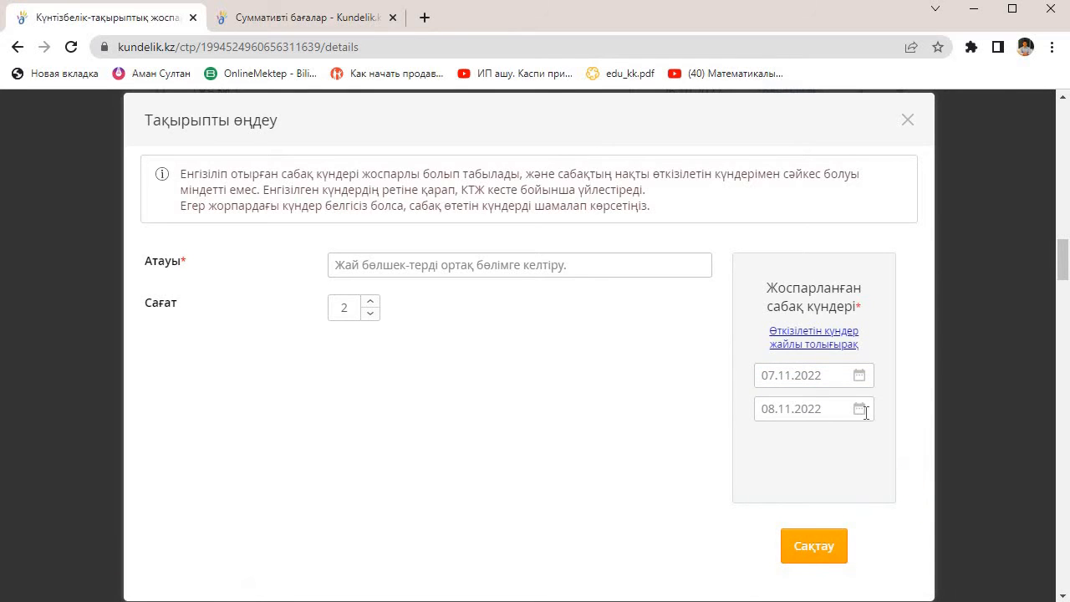
pyautogui.click(814, 546)
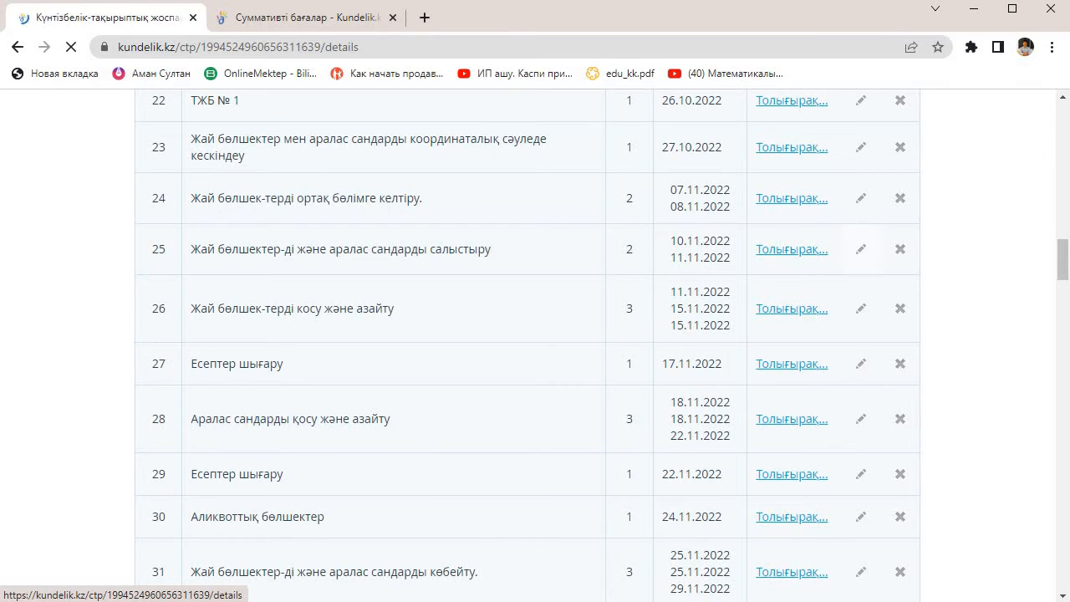
# Step: Set the planned lesson dates of topic 25, Жай бөлшектер-ді және аралас сандарды салыстыру, to 08.11.2022 and 09.11.2022
pyautogui.click(862, 249)
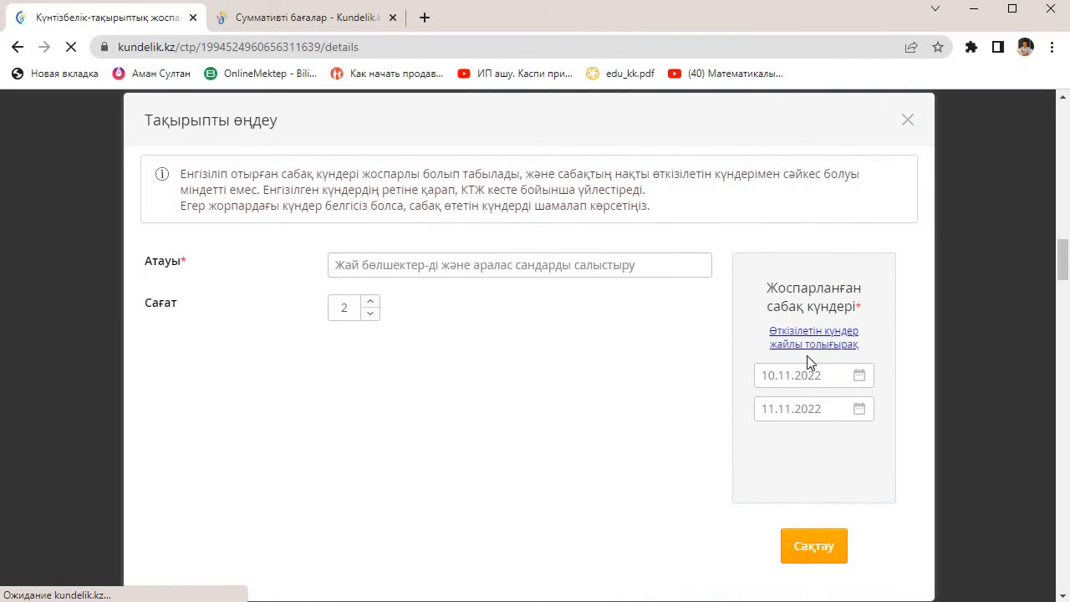
pyautogui.click(859, 377)
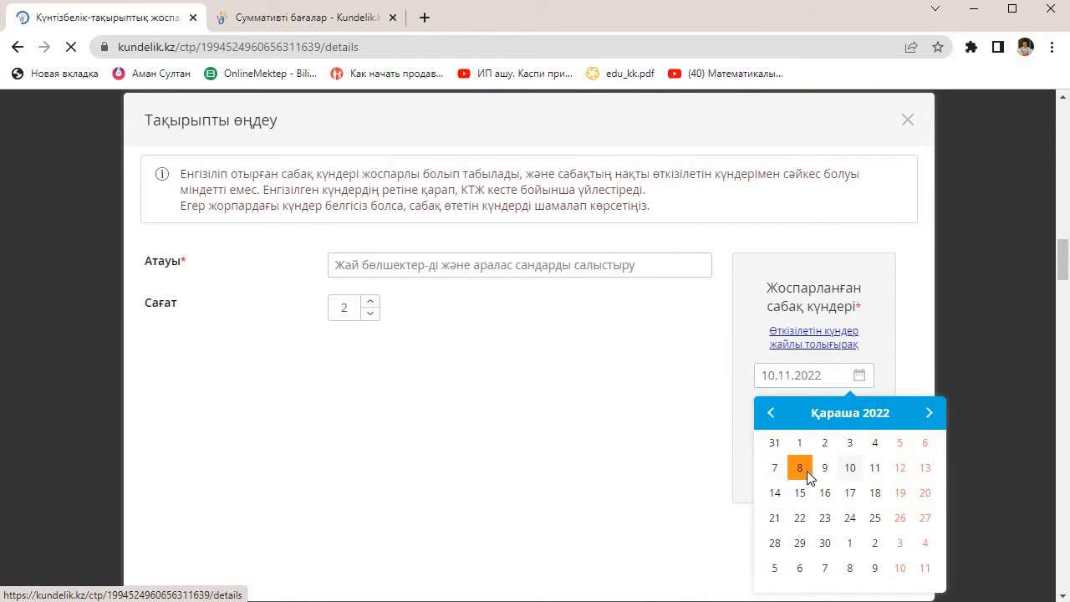
pyautogui.click(807, 469)
pyautogui.click(859, 409)
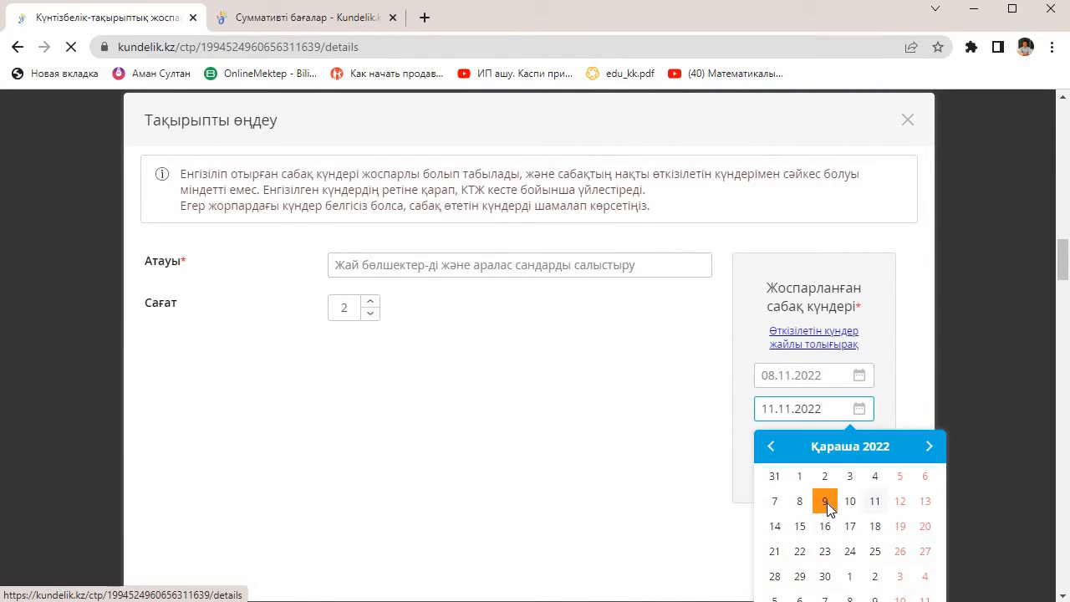
pyautogui.click(824, 502)
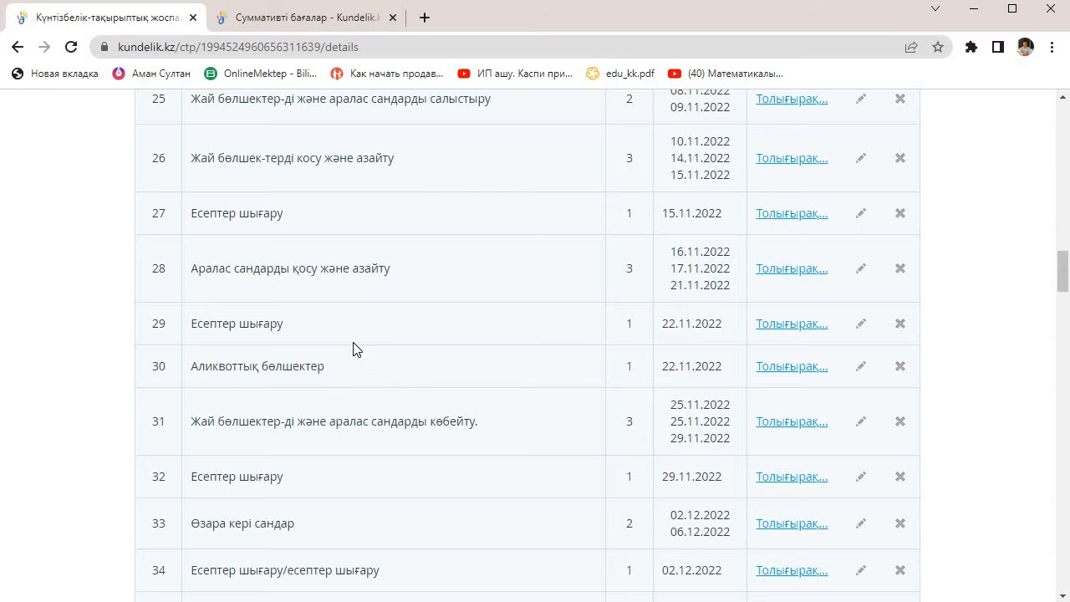
# Step: Switch from the browser to File Explorer and open the Word document 5 КТЖ 22-23 күнімен from the КТЖ folder
pyautogui.click(973, 9)
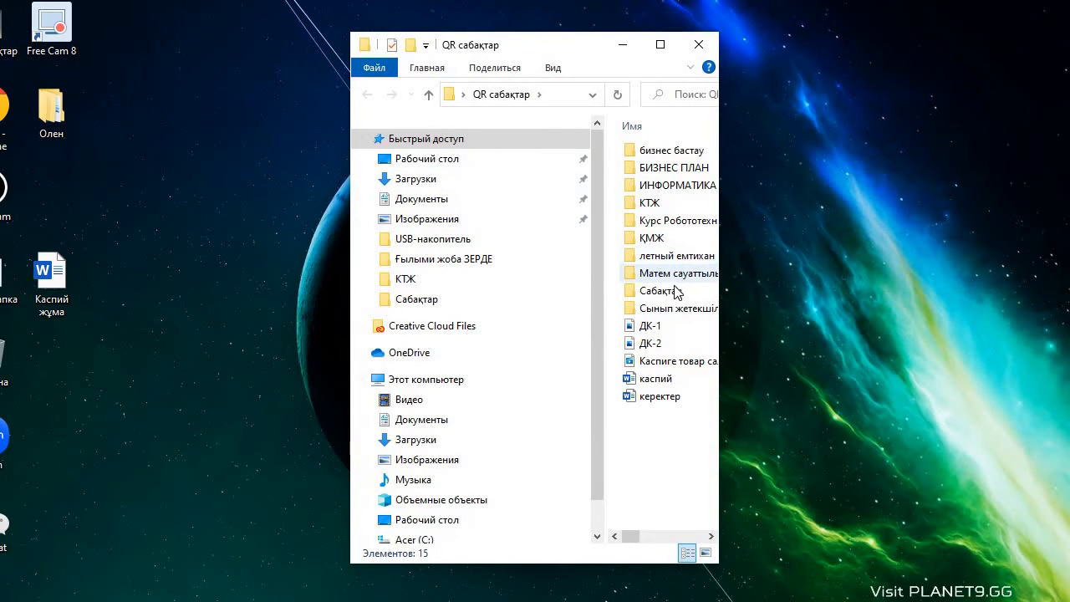
pyautogui.doubleClick(651, 203)
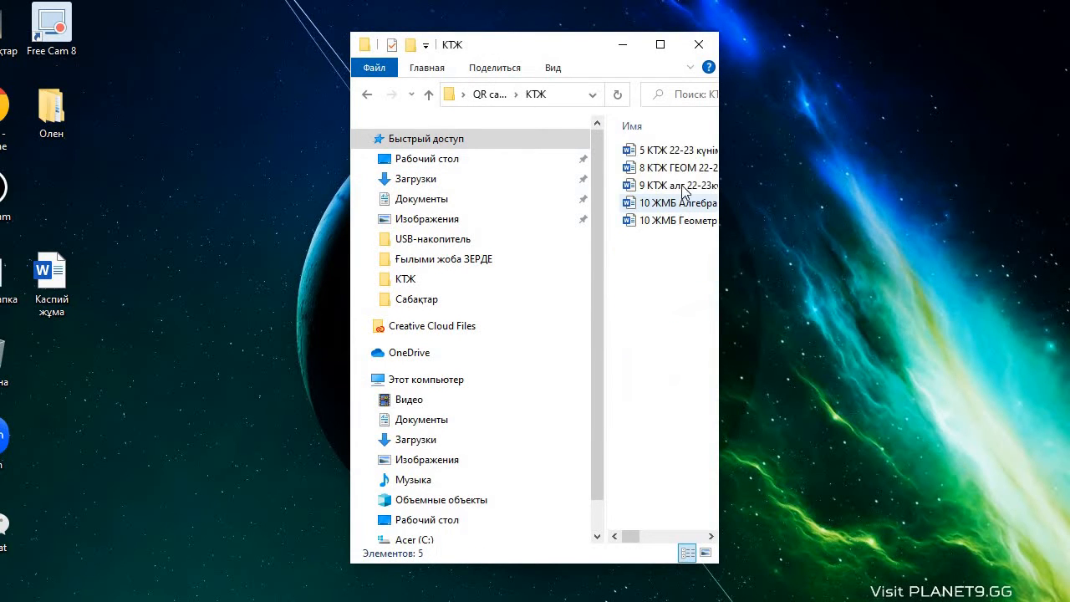
pyautogui.doubleClick(681, 150)
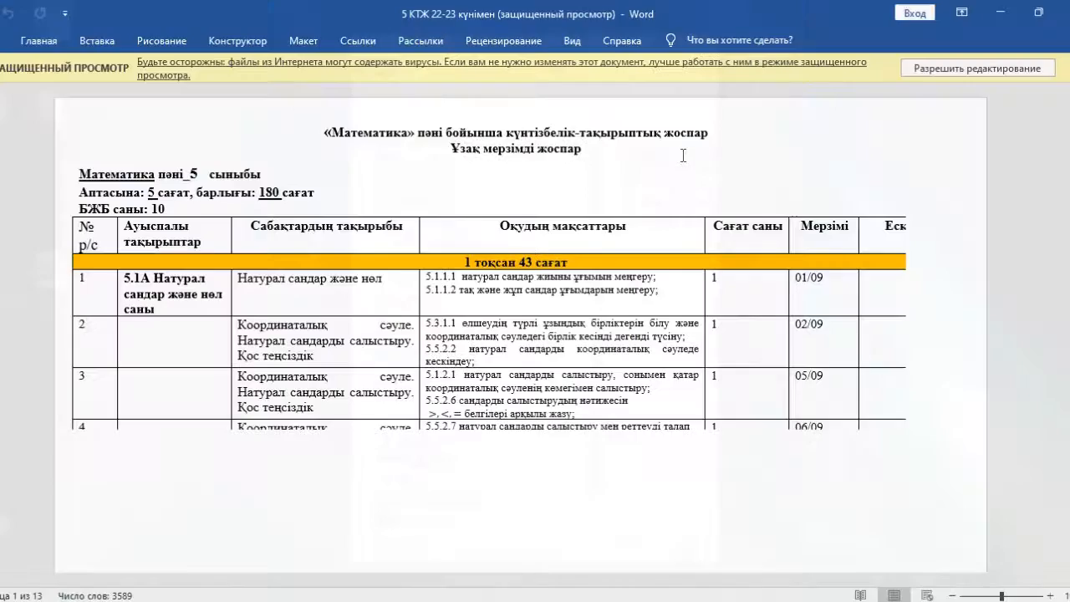
# Step: Copy the topic Жай бөлшектерді косу және азайту from lesson 5 of the second term in the Word plan
pyautogui.scroll(-15, 667, 158)
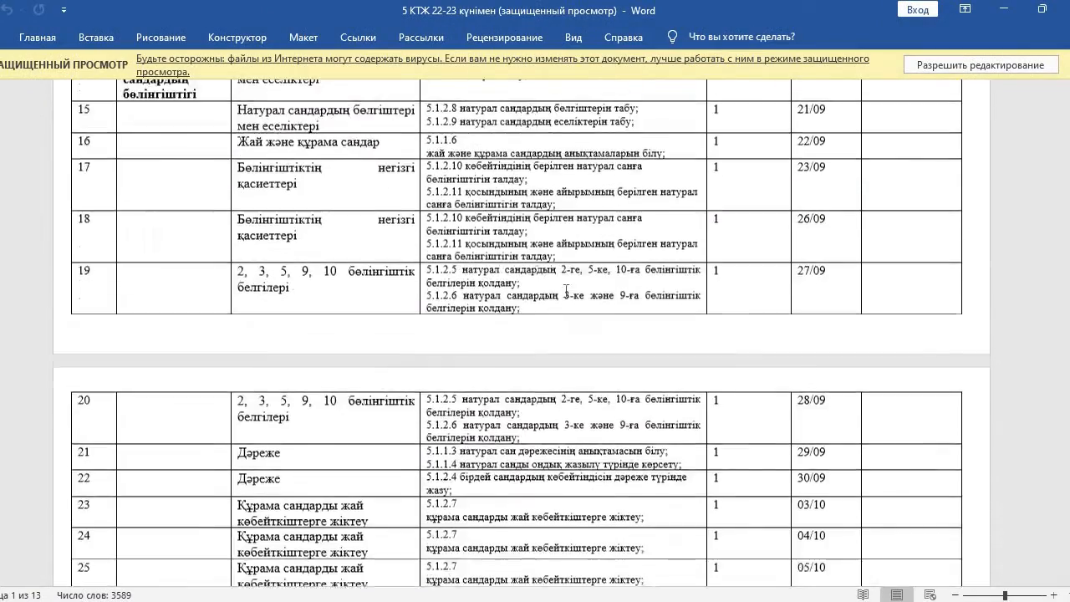
pyautogui.scroll(-12, 566, 293)
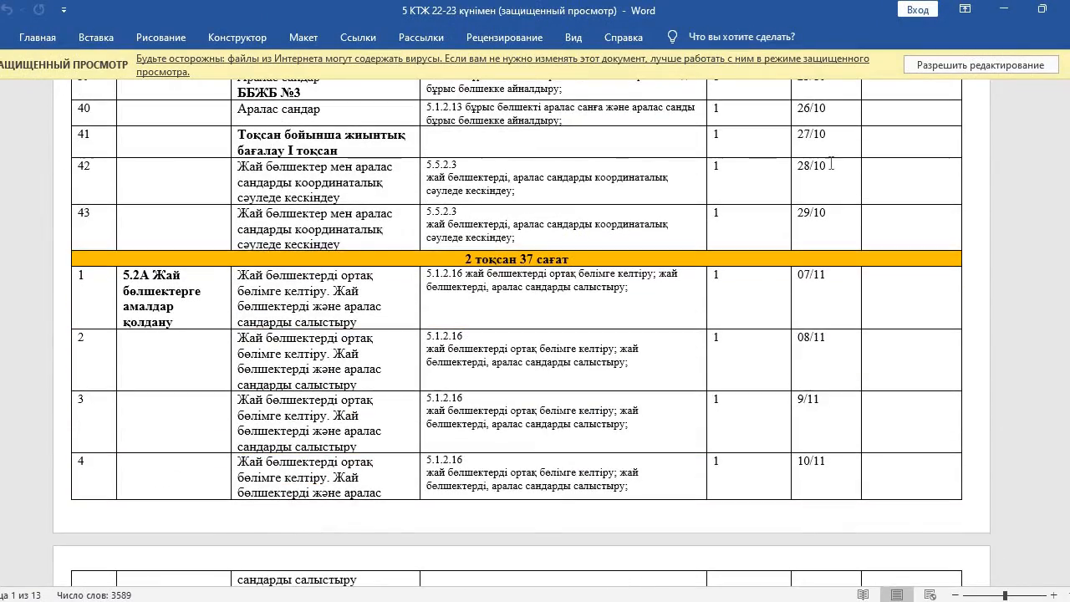
pyautogui.scroll(-2, 800, 337)
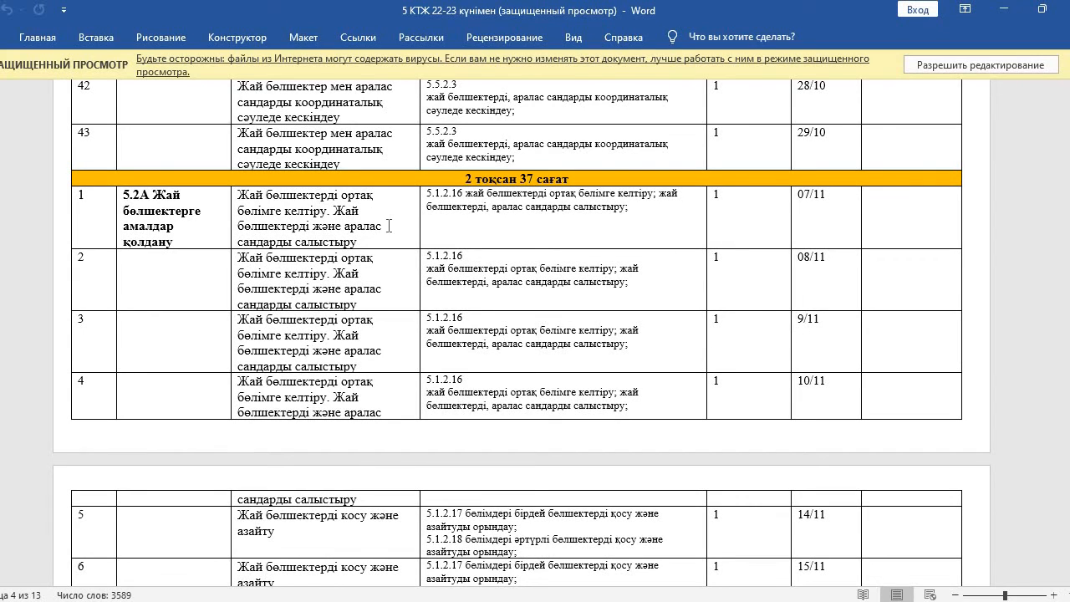
pyautogui.scroll(-20, 378, 290)
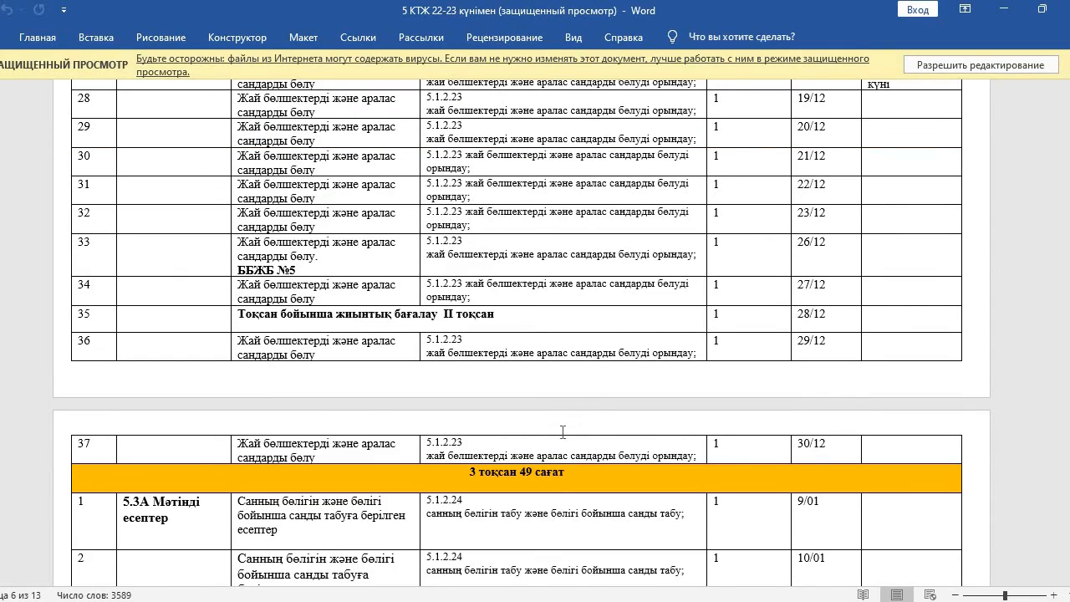
pyautogui.scroll(20, 544, 427)
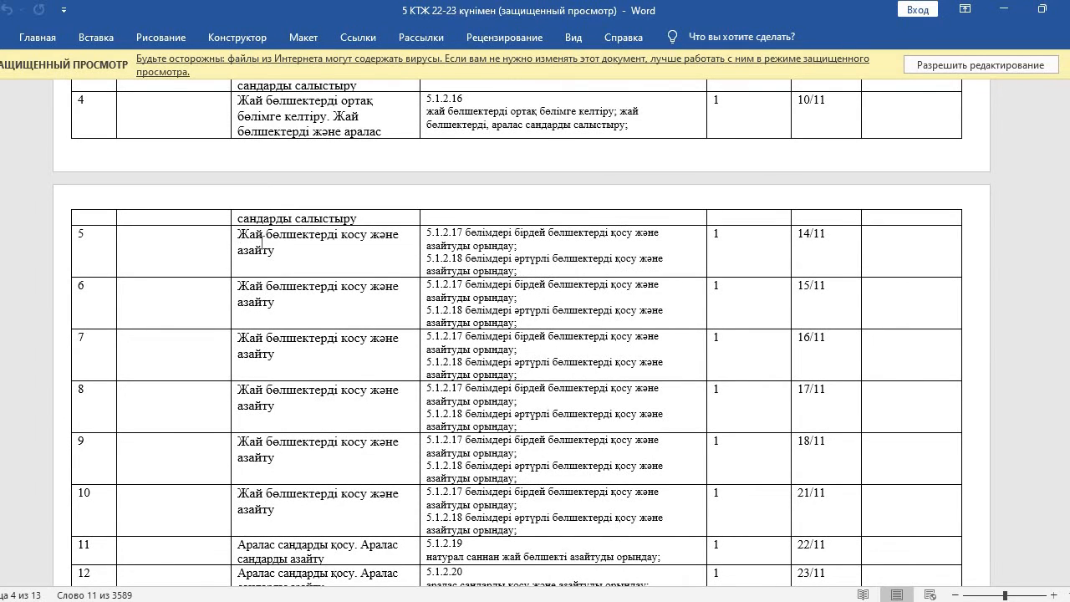
pyautogui.tripleClick(262, 242)
pyautogui.rightClick(269, 246)
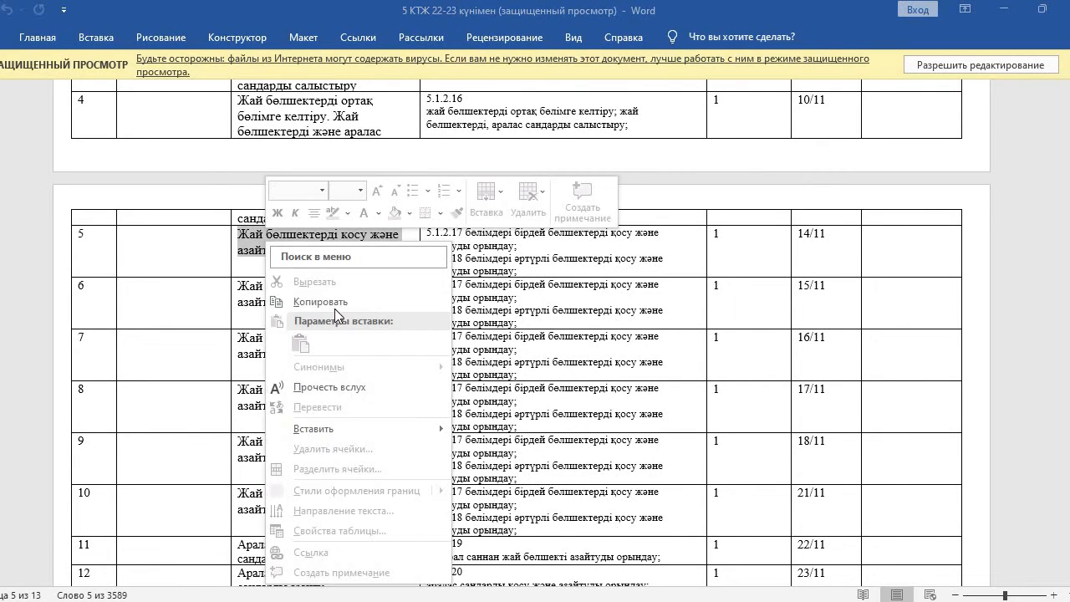
pyautogui.click(331, 303)
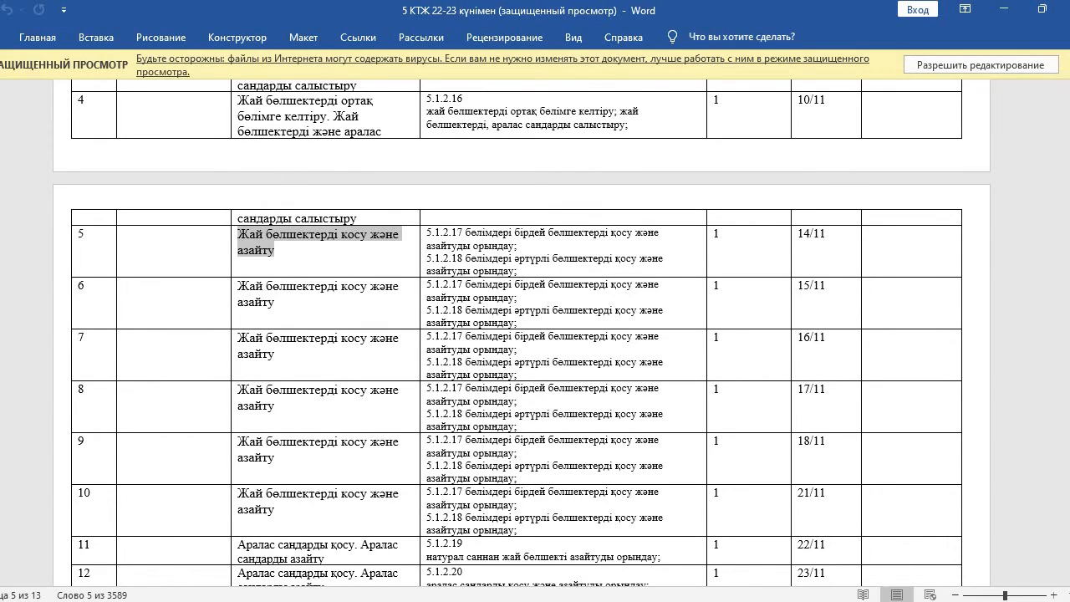
# Step: Switch to the browser and rename topic 25 on Kundelik.kz as Жай бөлшектерді косу және азайту, using the copied text
pyautogui.hotkey('alt', 'Tab')
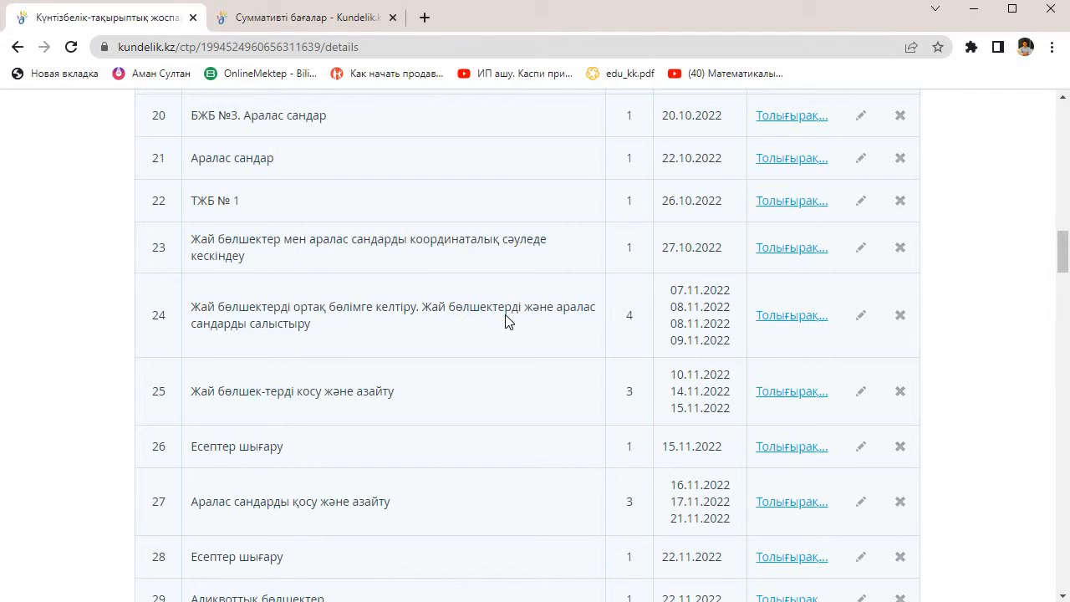
pyautogui.scroll(-1, 213, 274)
pyautogui.click(860, 308)
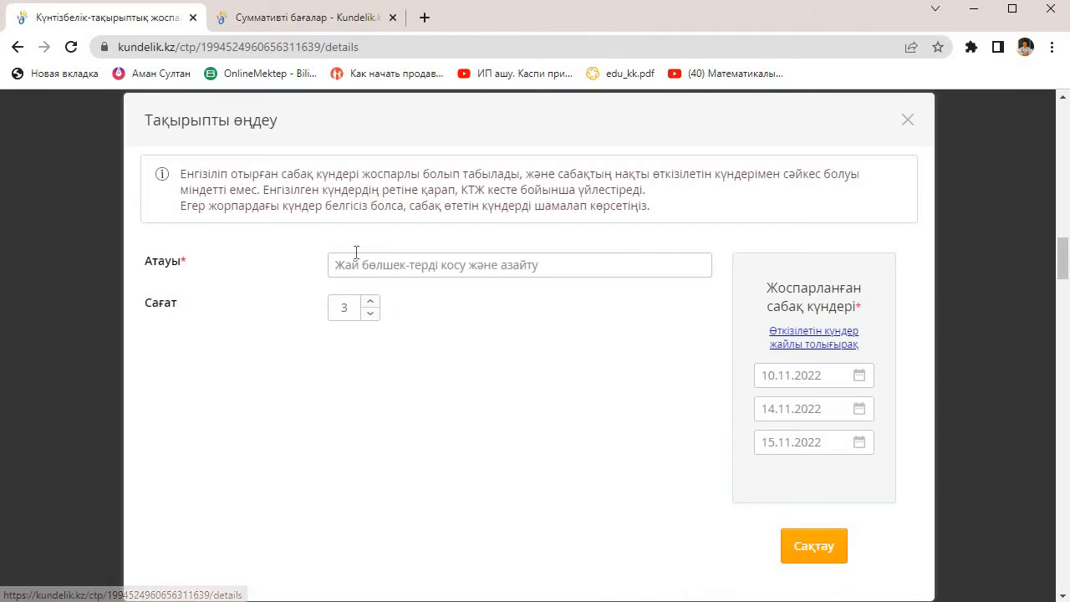
pyautogui.moveTo(544, 264); pyautogui.dragTo(345, 271)
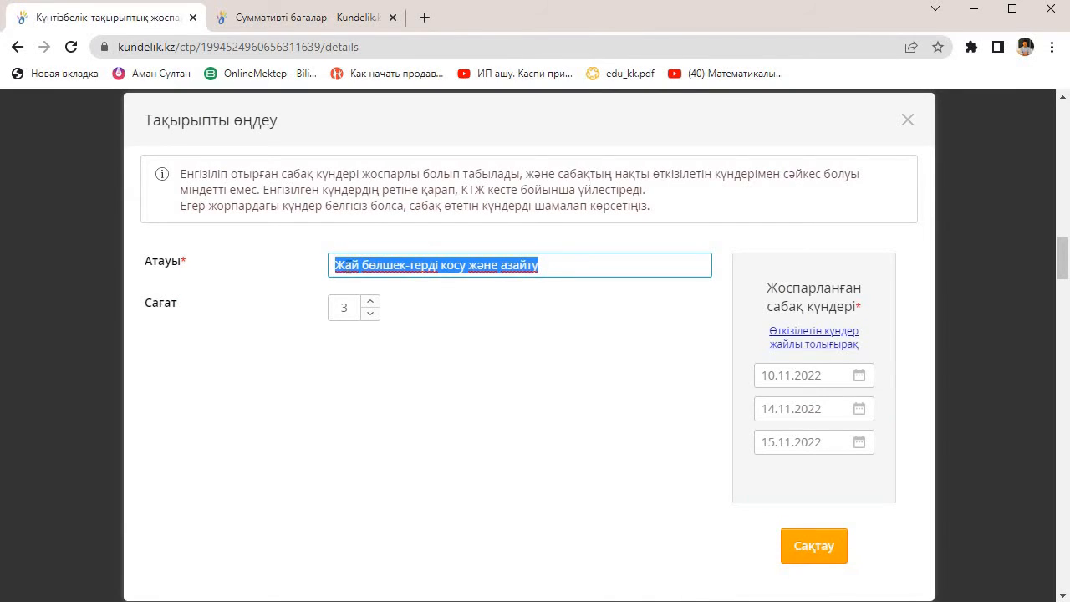
pyautogui.rightClick(348, 266)
pyautogui.click(433, 348)
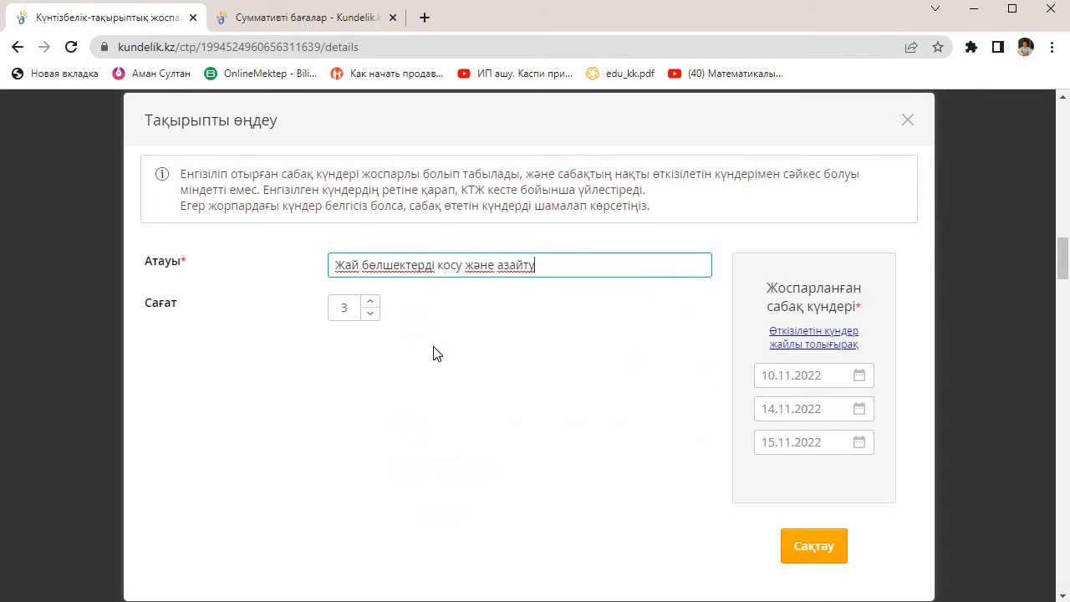
# Step: Set topic 25 to 6 hours, fill its planned dates from 10.11.2022 to 17.11.2022, and save it
pyautogui.click(371, 302)
pyautogui.click(370, 302)
pyautogui.click(370, 302)
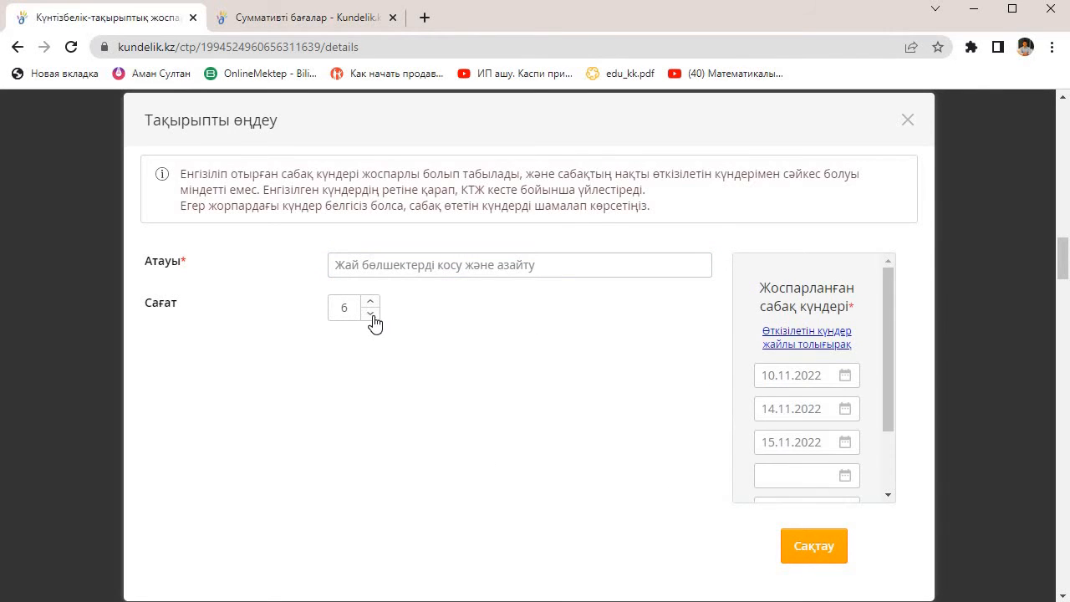
pyautogui.click(371, 314)
pyautogui.click(370, 302)
pyautogui.click(850, 376)
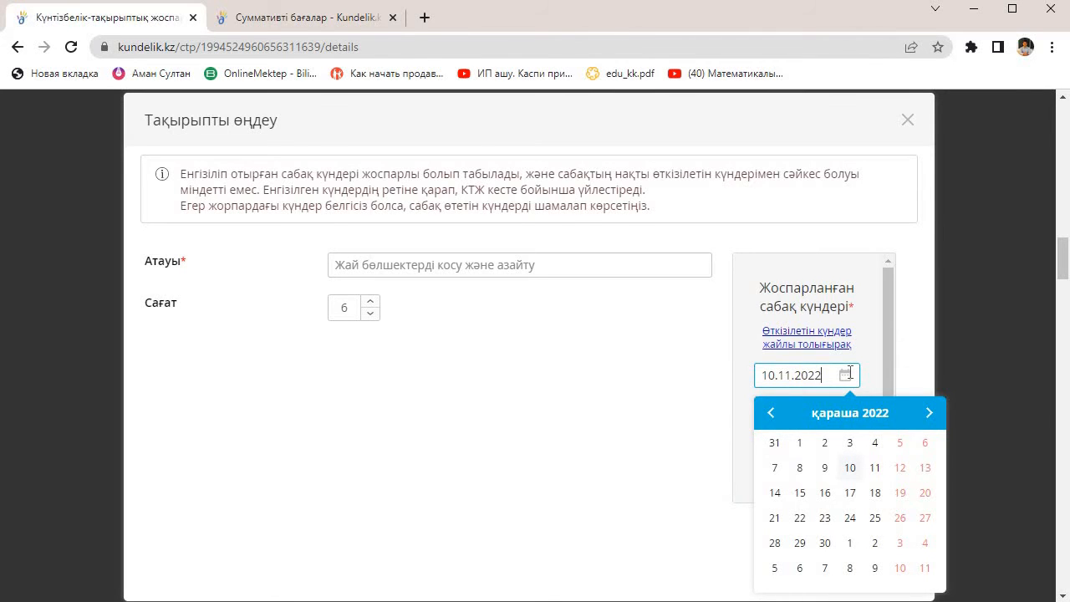
pyautogui.click(849, 467)
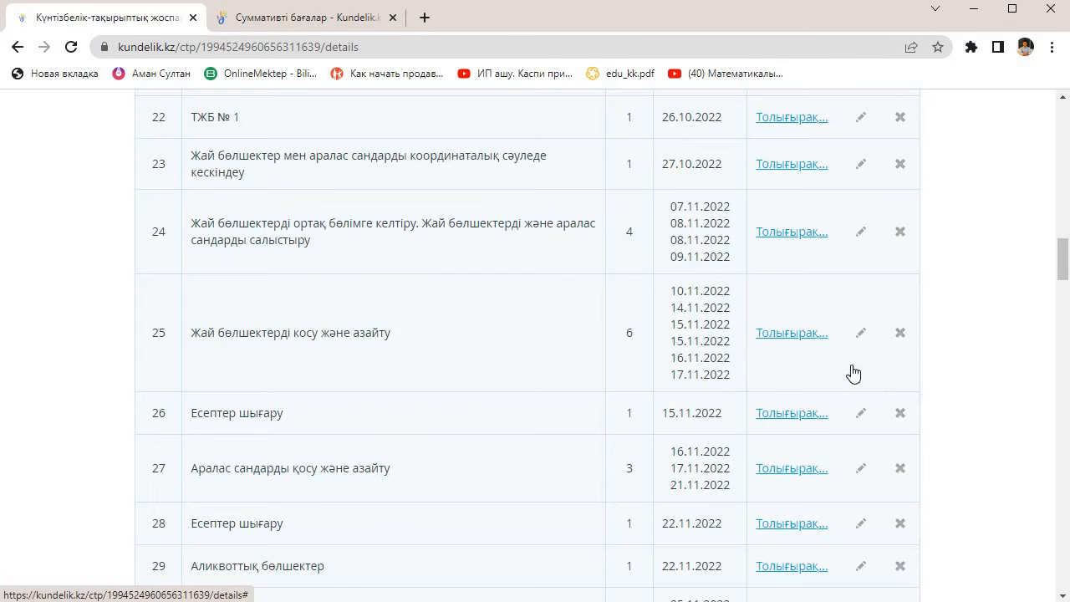
# Step: Delete topic 26, Есептер шығару, and the topic Аралас сандарды қосу және азайту that followed it
pyautogui.scroll(-1, 805, 361)
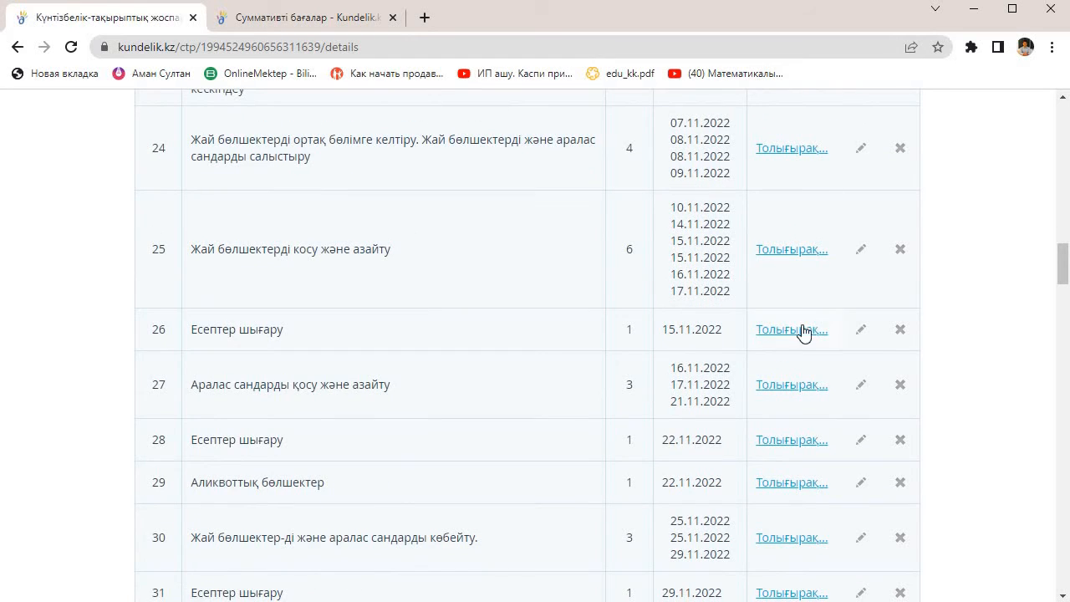
pyautogui.click(896, 331)
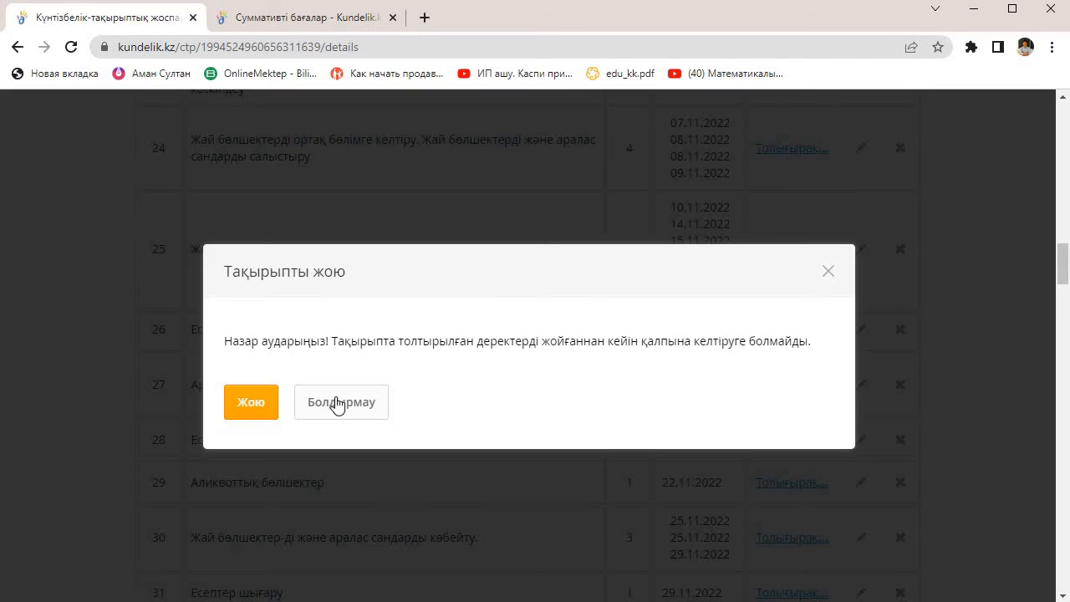
pyautogui.click(264, 403)
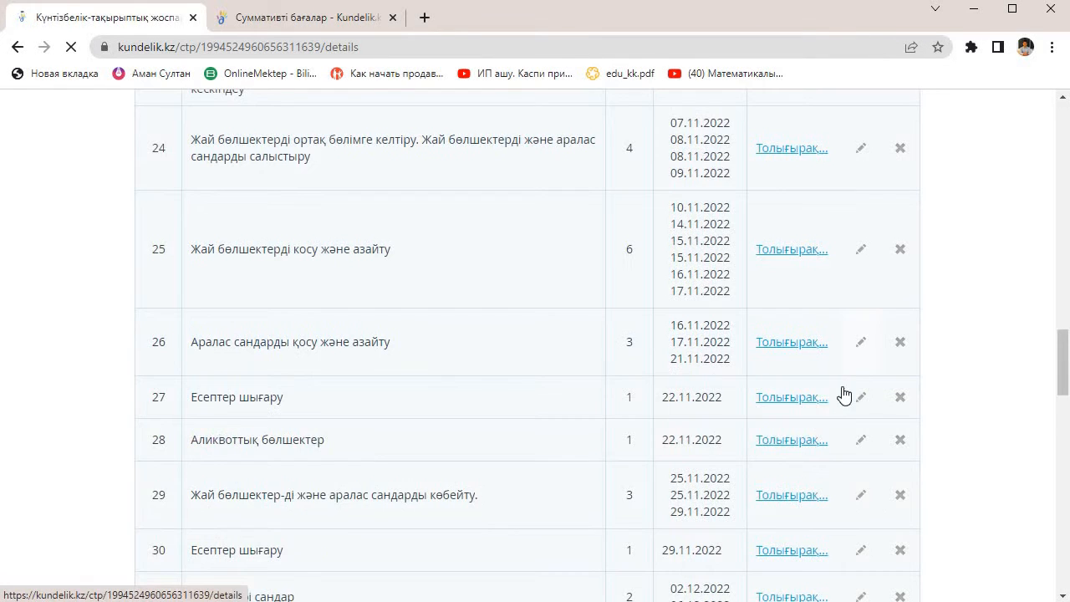
pyautogui.click(901, 343)
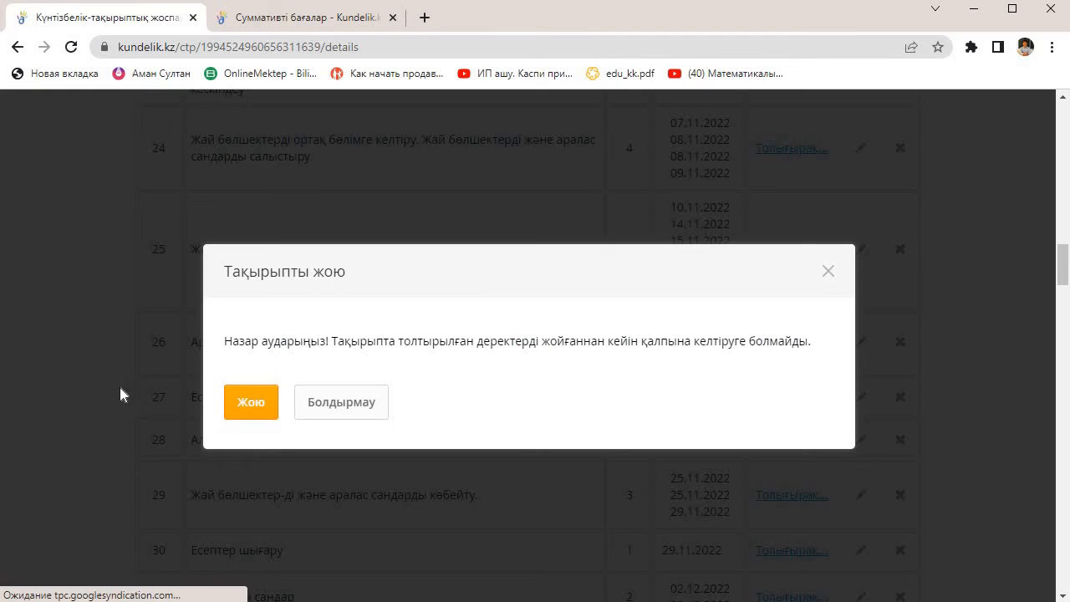
pyautogui.click(256, 408)
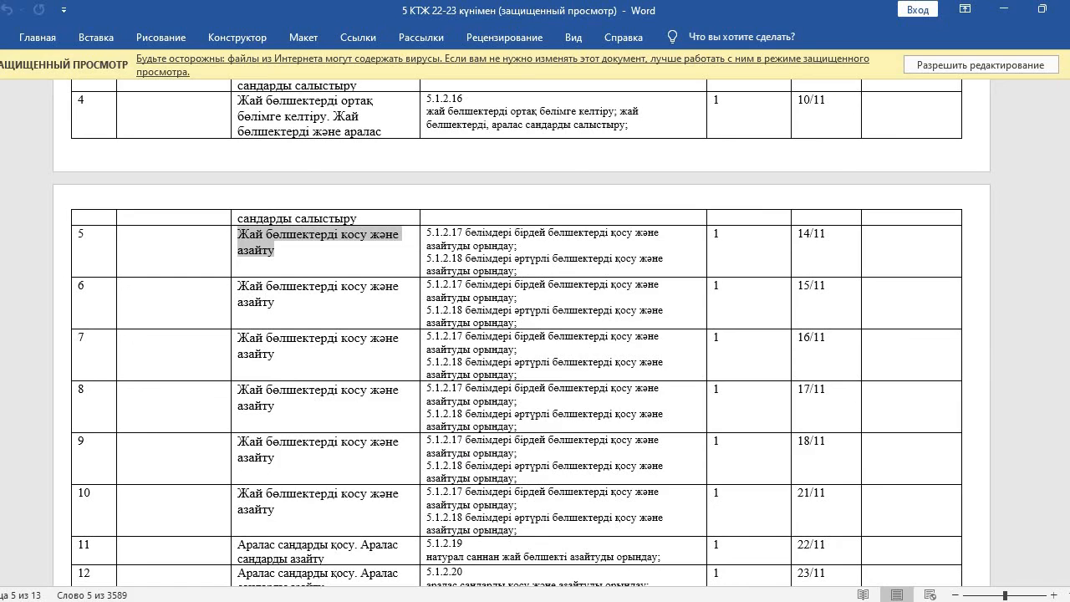
# Step: Copy the lesson 11 topic Аралас сандарды қосу. Аралас сандарды азайту, dated 22/11, from the Word plan
pyautogui.scroll(-5, 309, 313)
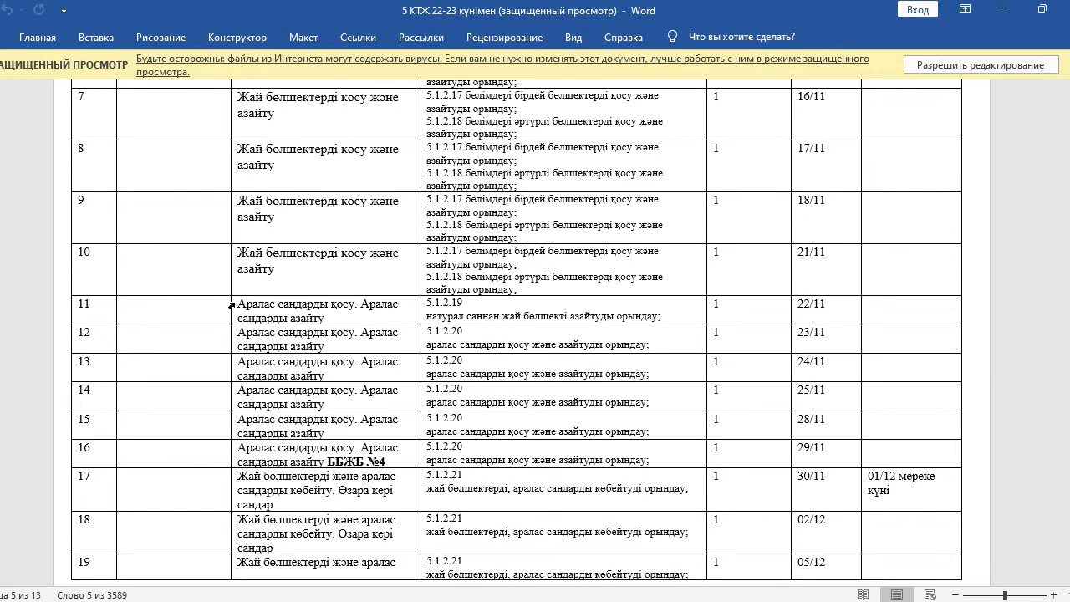
pyautogui.keyDown('shift'); pyautogui.click(330, 348); pyautogui.keyUp('shift')
pyautogui.keyDown('shift'); pyautogui.click(329, 312); pyautogui.keyUp('shift')
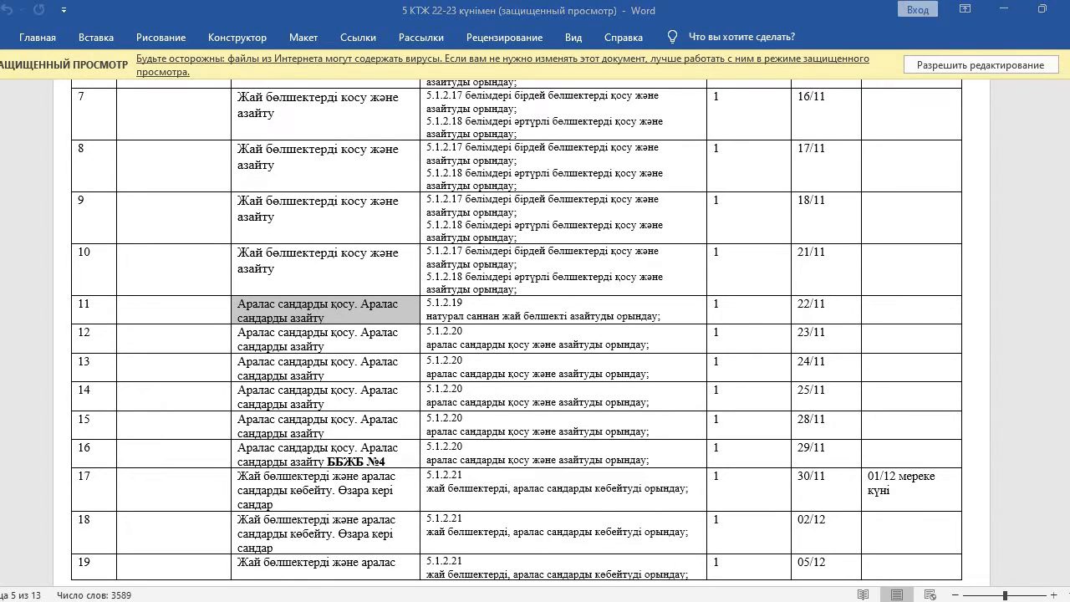
# Step: Switch to the browser and replace the name of topic 26, Есептер шығару, with the text copied from lesson 11
pyautogui.hotkey('alt', 'Tab')
pyautogui.click(860, 329)
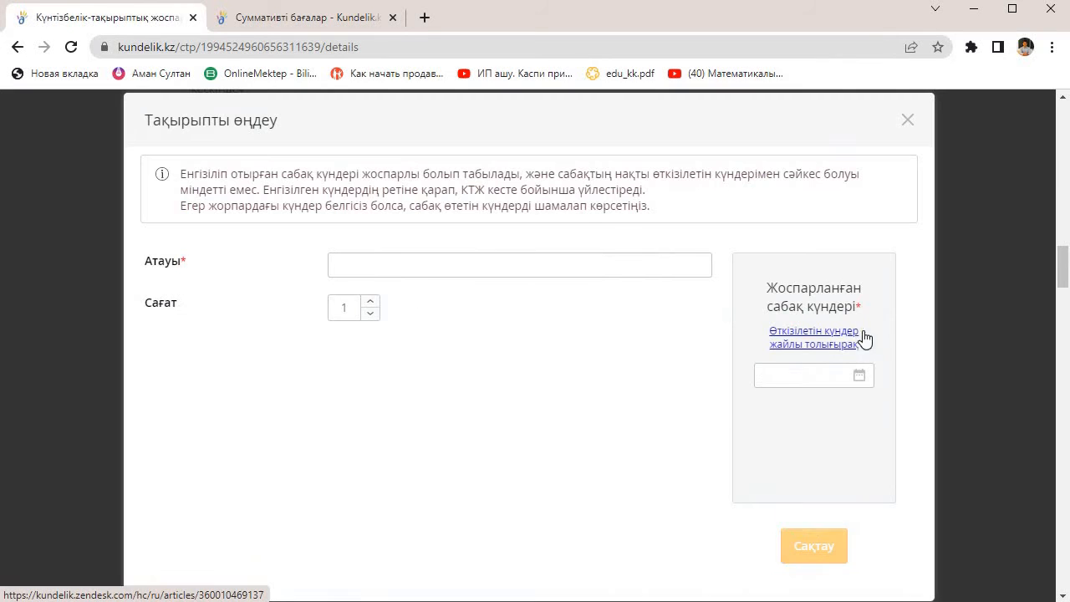
pyautogui.moveTo(447, 269); pyautogui.dragTo(328, 273)
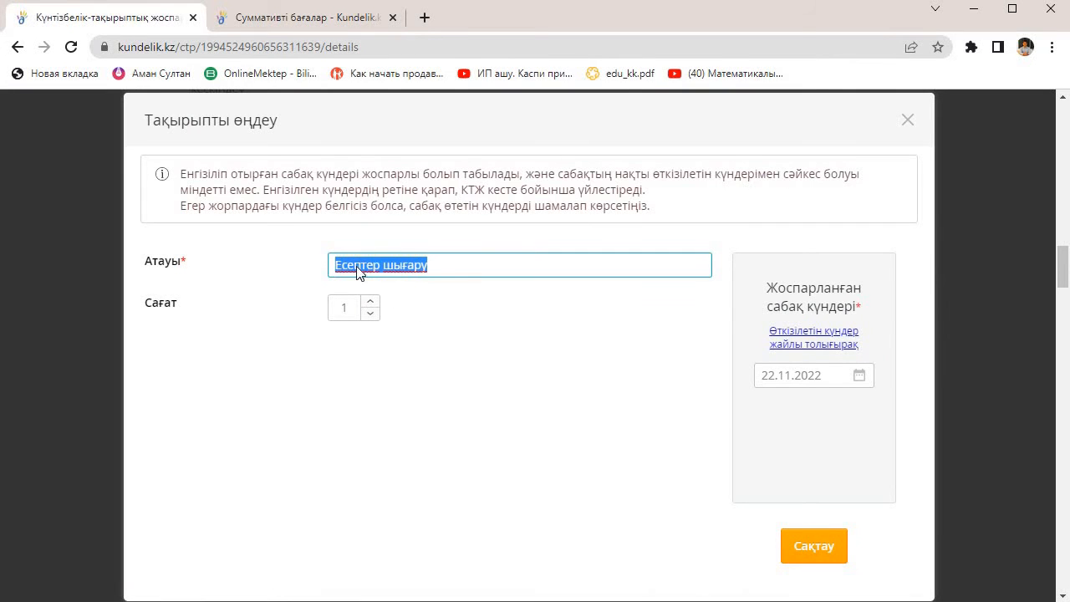
pyautogui.rightClick(358, 274)
pyautogui.click(432, 353)
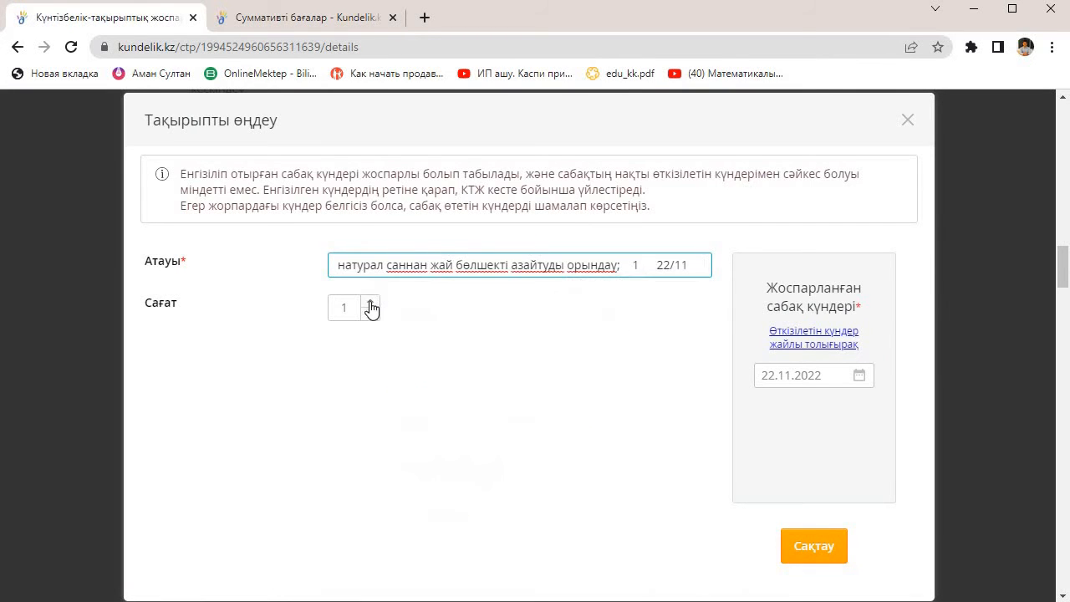
# Step: Set topic 26 to 5 hours, keep only the topic text as its name, plan dates from 21.11.2022 to 24.11.2022, and save
pyautogui.click(371, 302)
pyautogui.click(370, 302)
pyautogui.click(370, 303)
pyautogui.click(370, 303)
pyautogui.click(371, 303)
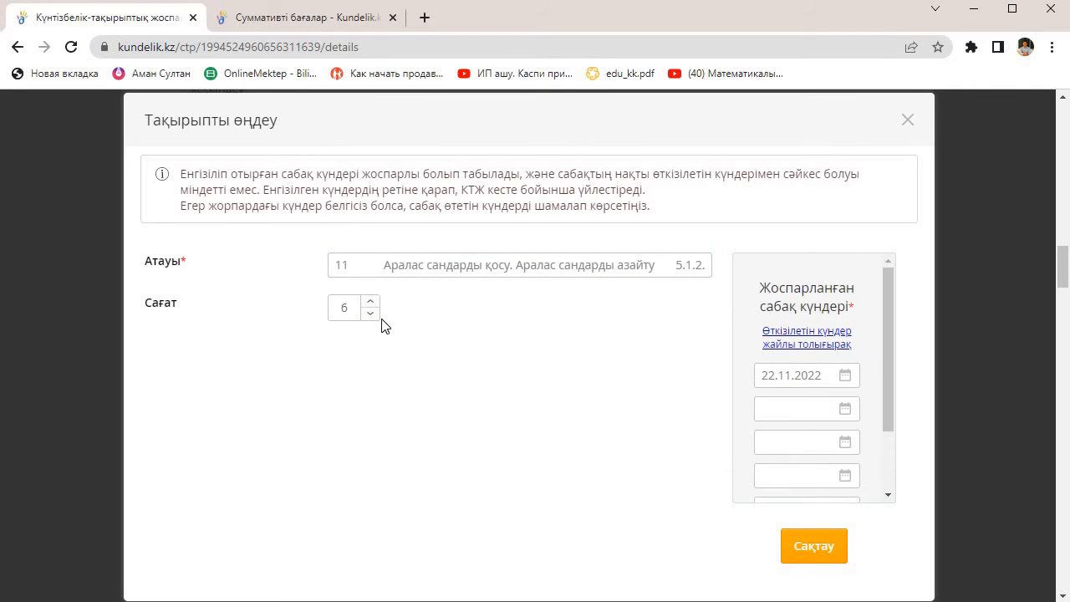
pyautogui.click(371, 313)
pyautogui.click(813, 545)
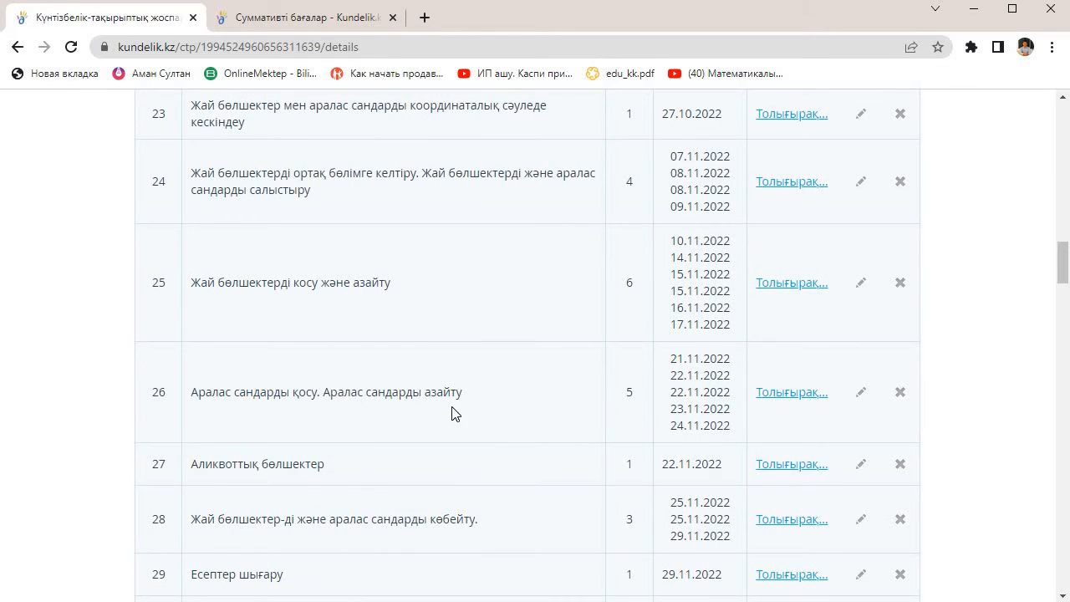
# Step: Copy the name of topic 26, Аралас сандарды қосу. Аралас сандарды азайту, from the topic list
pyautogui.scroll(-1, 477, 413)
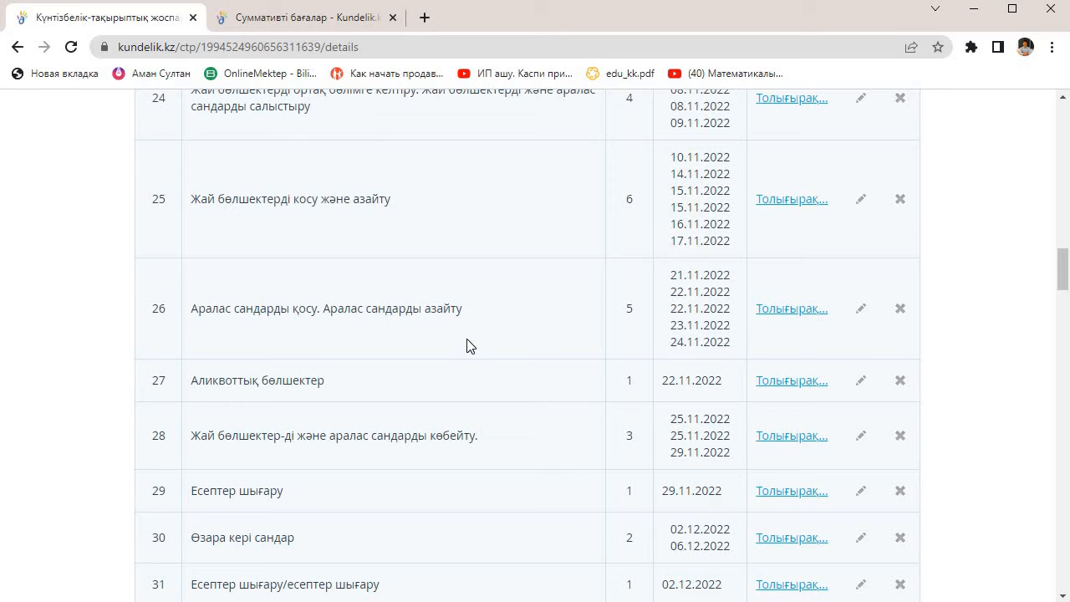
pyautogui.moveTo(471, 316); pyautogui.dragTo(191, 326)
pyautogui.rightClick(214, 305)
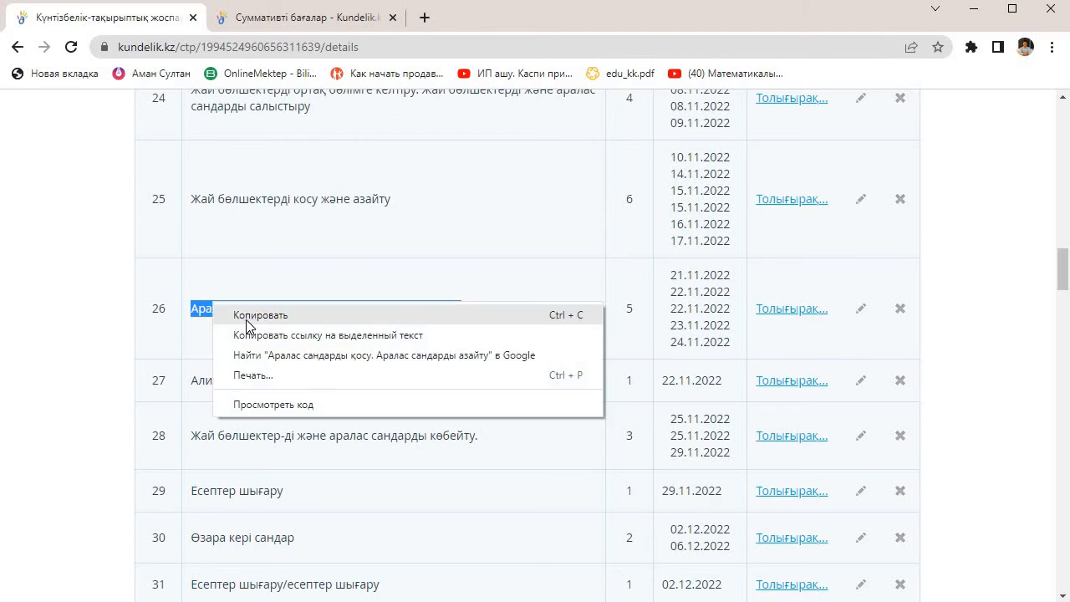
pyautogui.click(248, 317)
# Step: Replace the name of topic 27, Аликвоттық бөлшектер, with the copied Аралас сандарды қосу. Аралас сандарды азайту
pyautogui.scroll(-10, 406, 437)
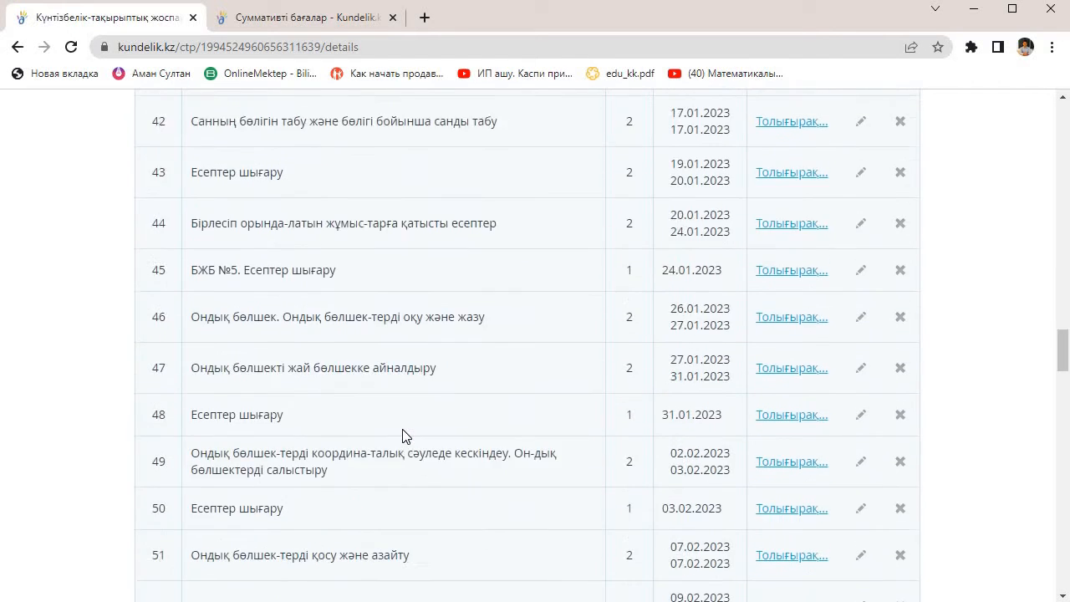
pyautogui.scroll(3, 406, 435)
pyautogui.scroll(8, 406, 416)
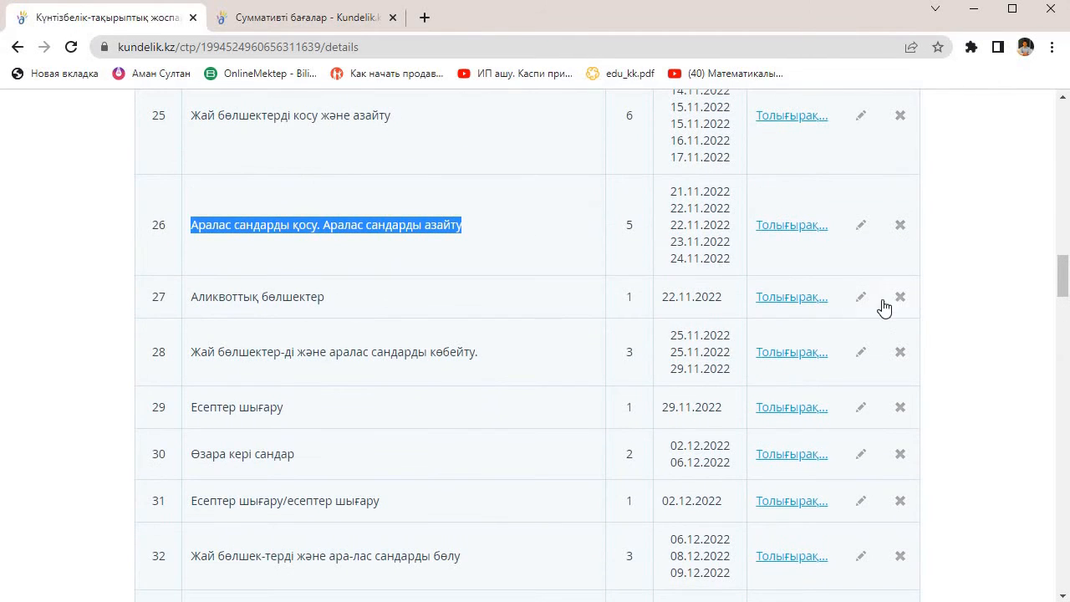
pyautogui.click(861, 299)
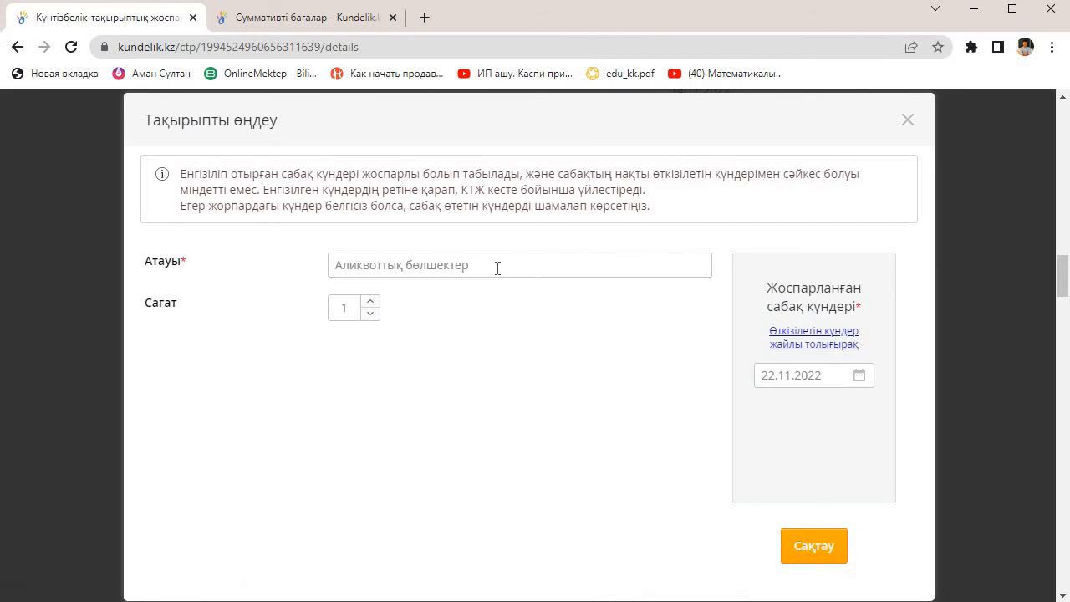
pyautogui.moveTo(497, 268); pyautogui.dragTo(203, 269)
pyautogui.rightClick(357, 265)
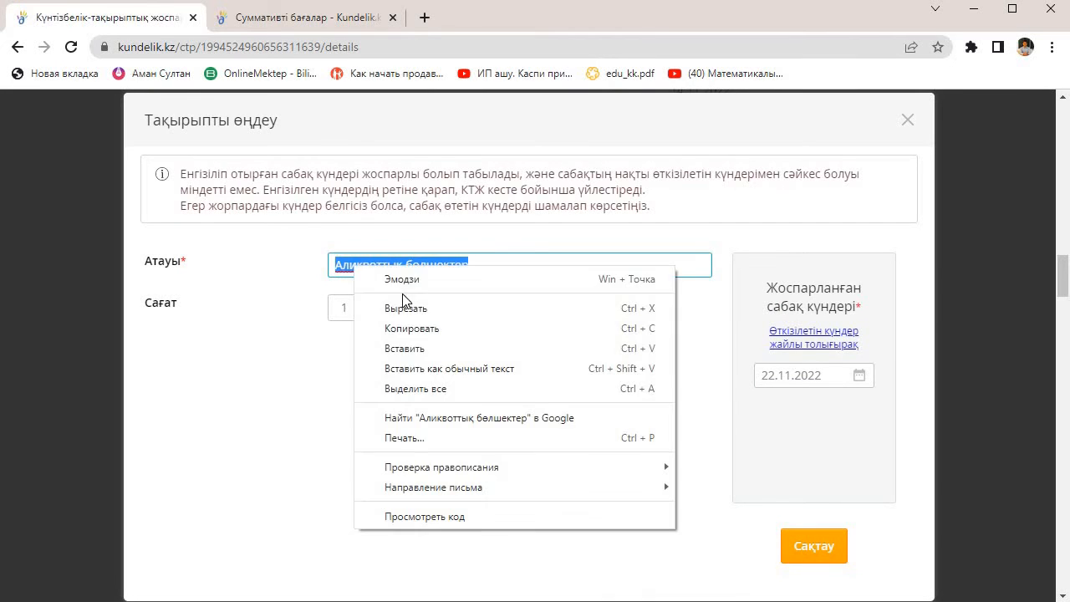
pyautogui.click(431, 347)
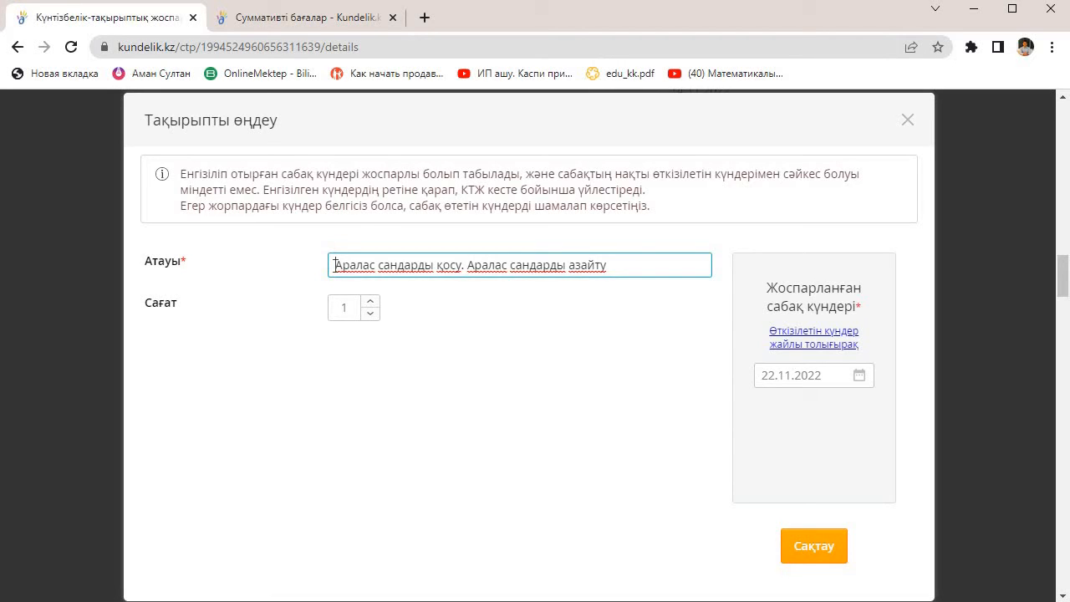
# Step: Prefix the name of topic 27, Аралас сандарды қосу. Аралас сандарды азайту, with БЖБ № 4 and save the topic
pyautogui.write('<')
pyautogui.press('BackSpace')
pyautogui.write('БЖ')
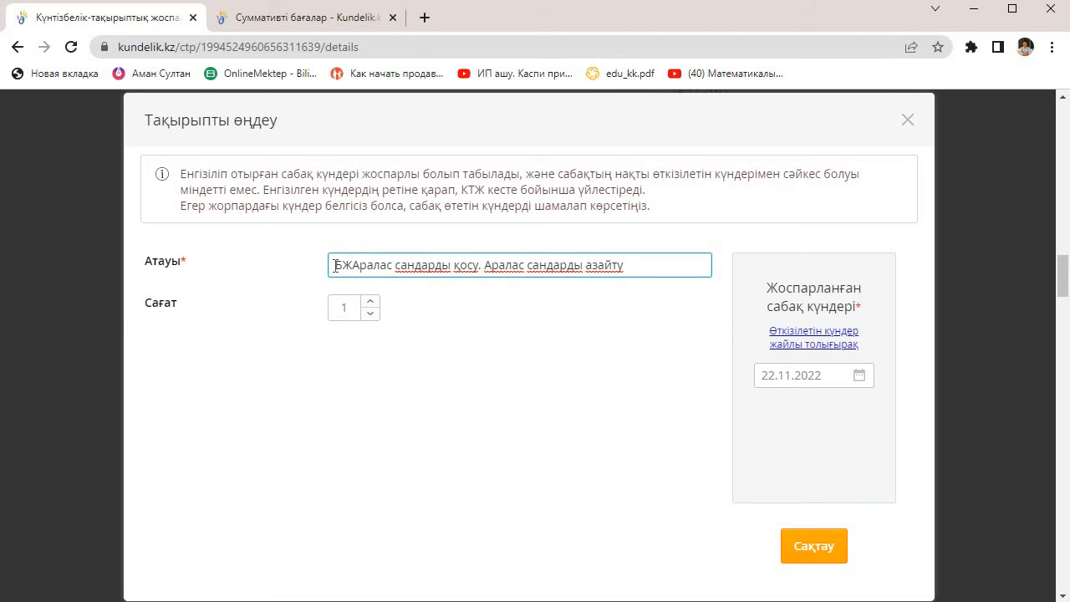
pyautogui.write('Б ')
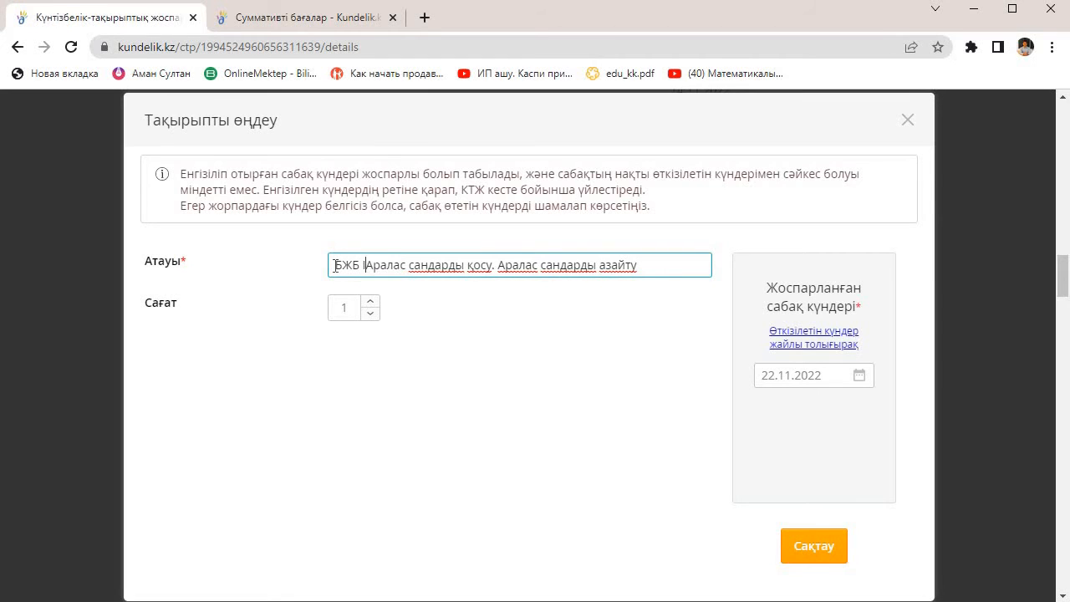
pyautogui.write(' Н')
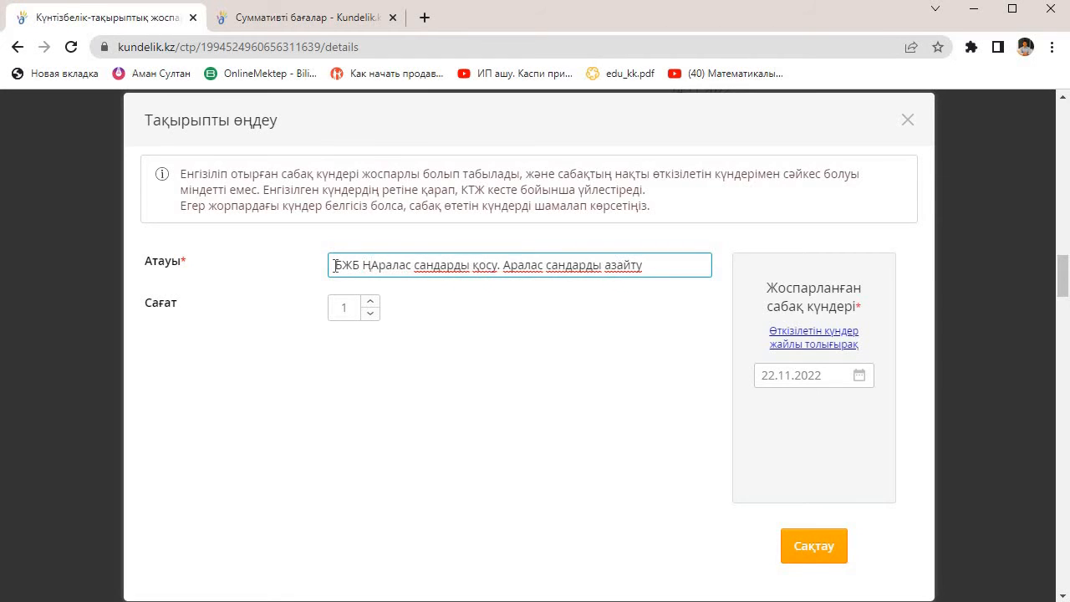
pyautogui.press('BackSpace')
pyautogui.write(';')
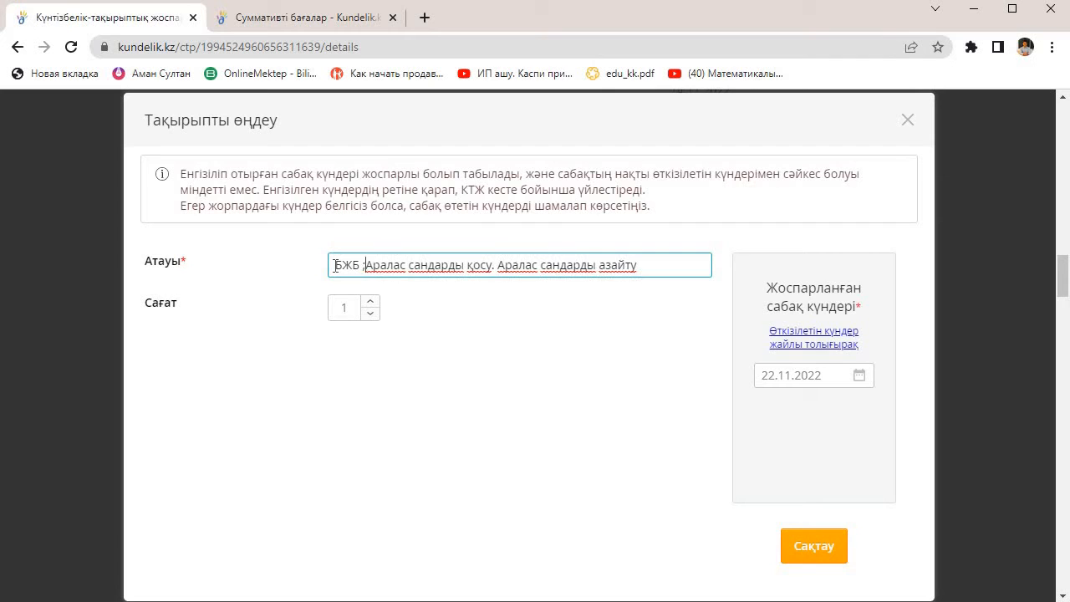
pyautogui.press('BackSpace')
pyautogui.write('№')
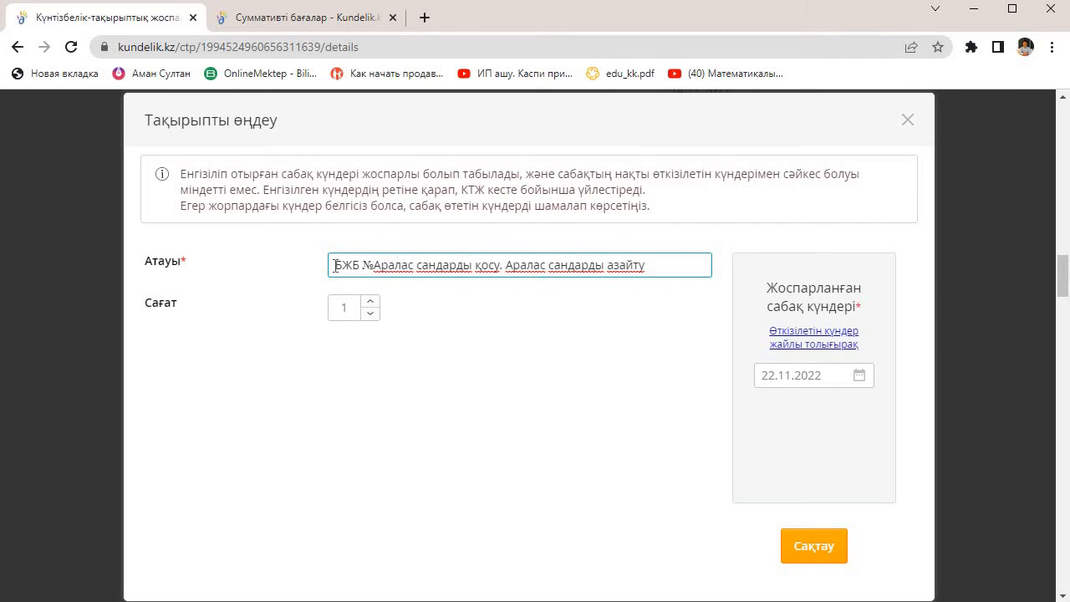
pyautogui.write(' 4')
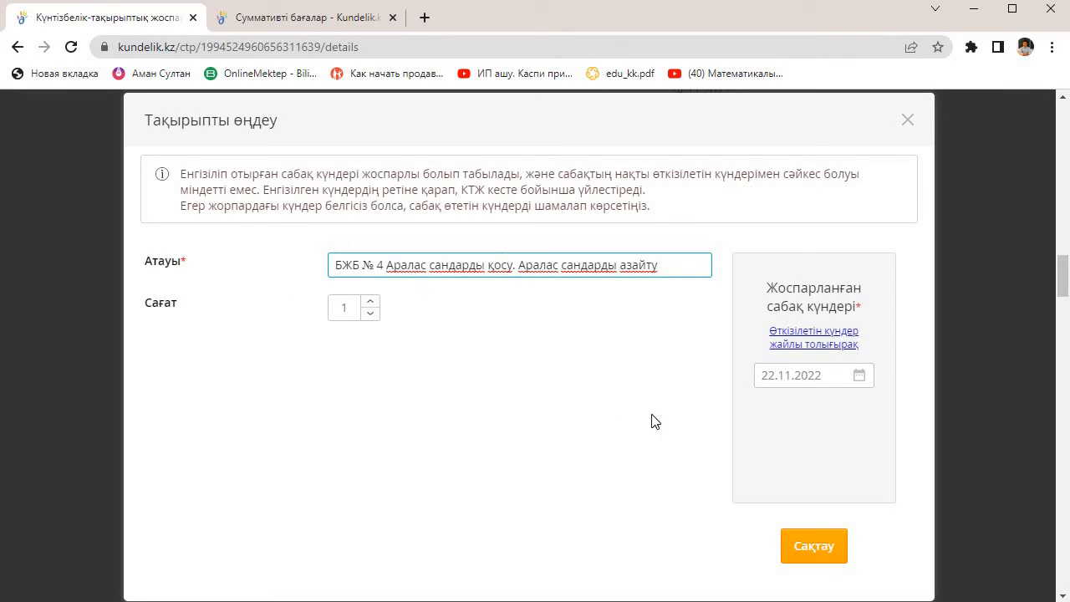
pyautogui.click(824, 552)
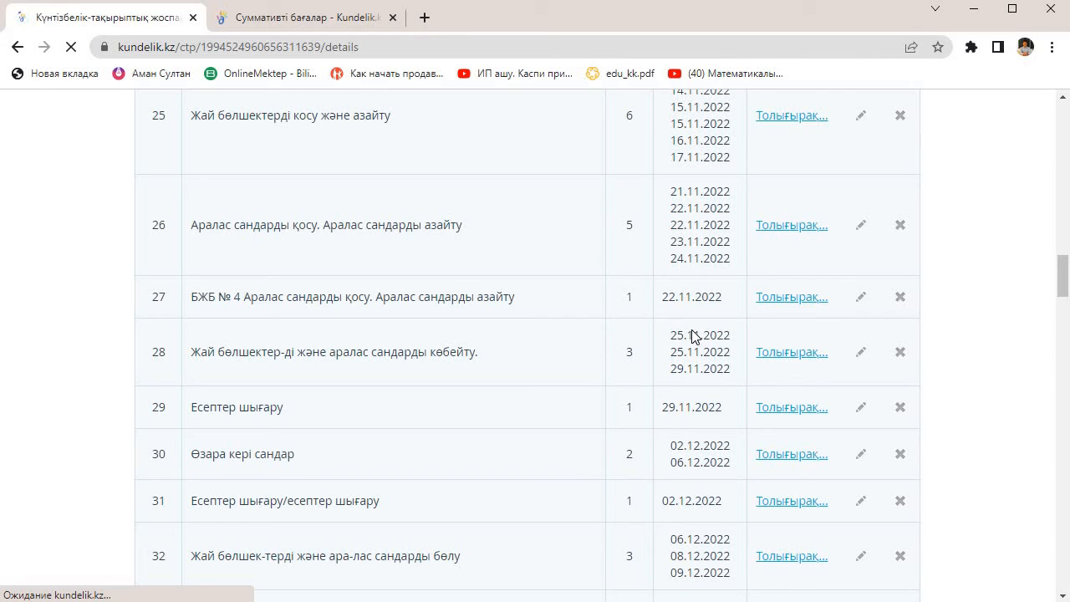
# Step: Publish the 5-А Математика calendar-thematic plan and confirm that its topics replace those in the lesson schedule
pyautogui.scroll(-1, 704, 301)
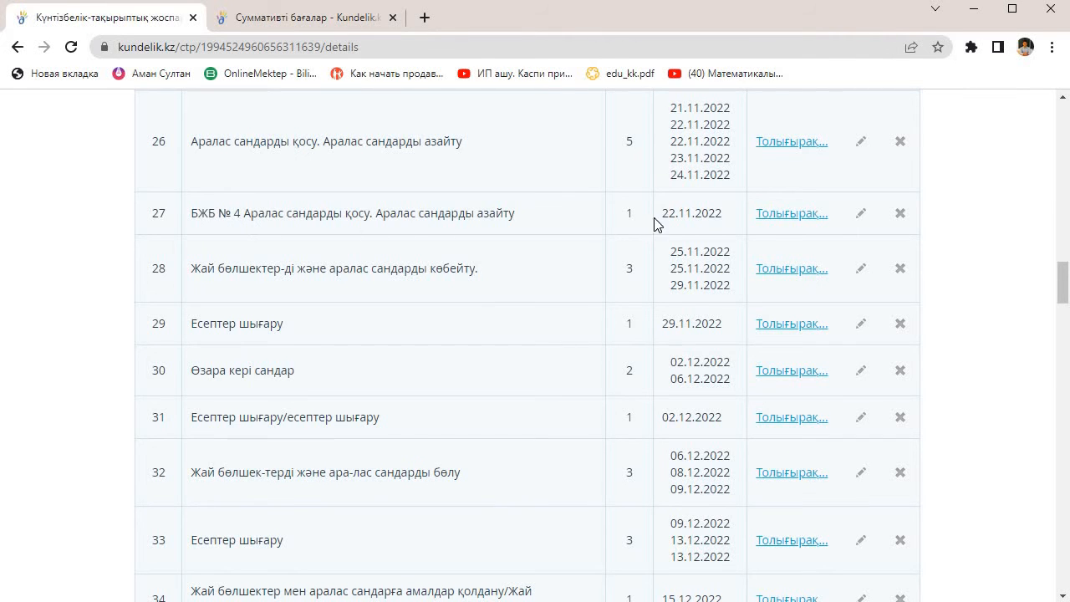
pyautogui.scroll(-5, 754, 224)
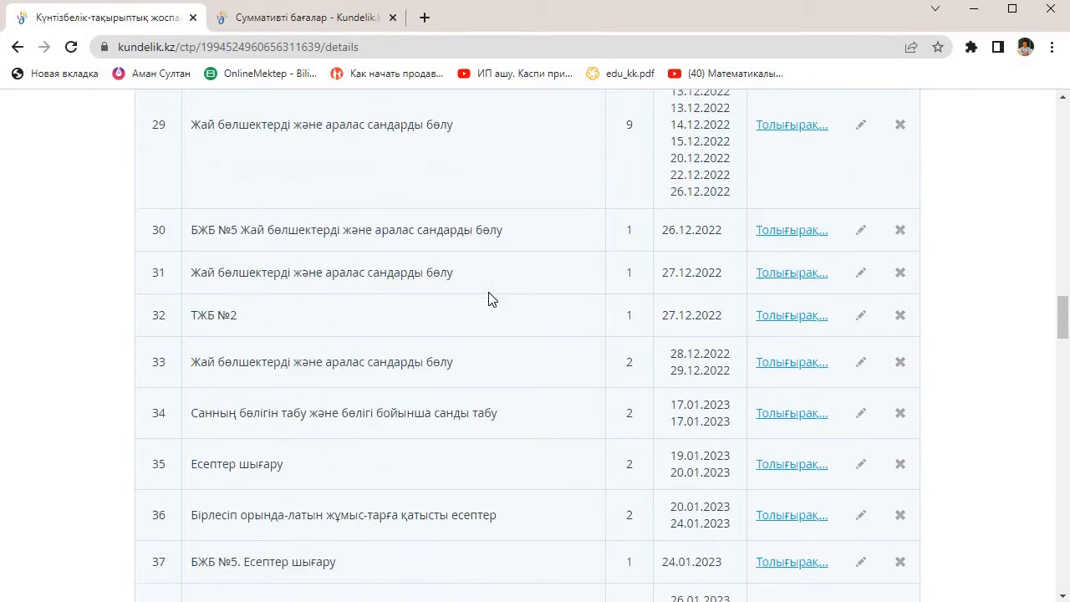
pyautogui.scroll(-20, 491, 301)
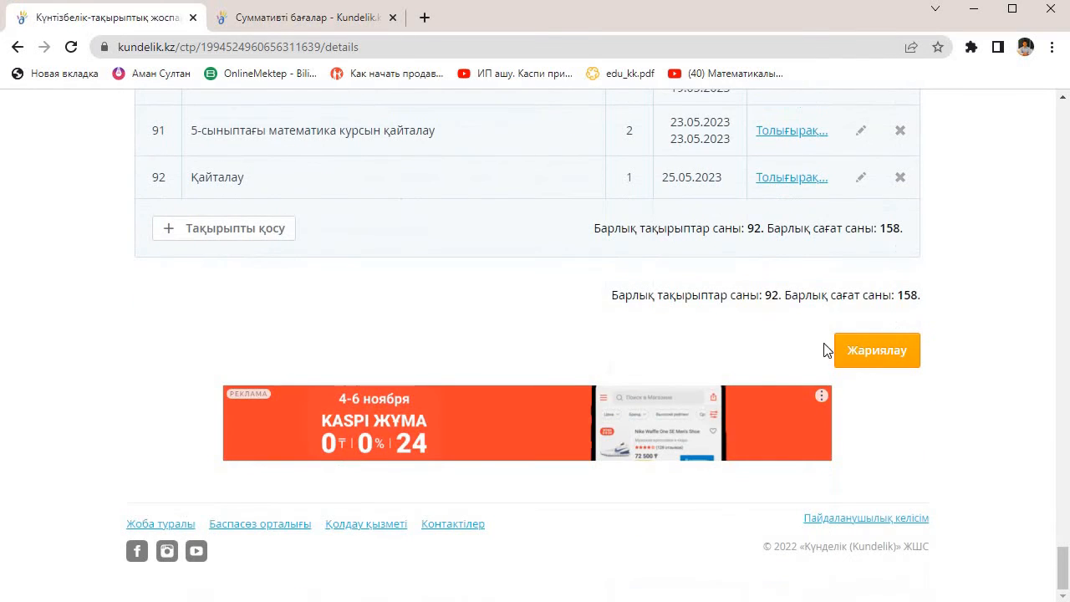
pyautogui.click(872, 349)
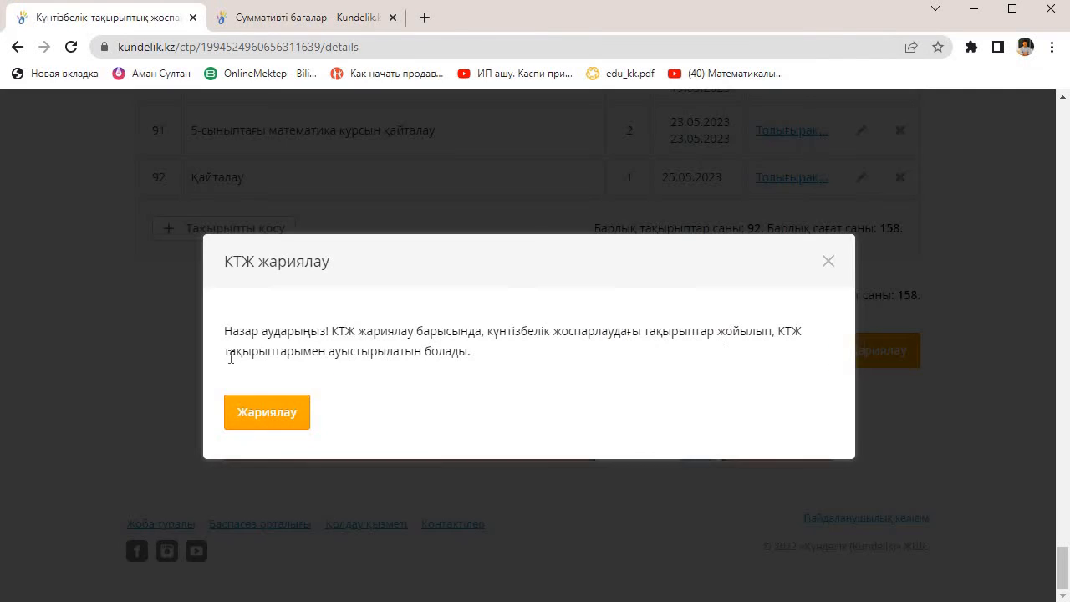
pyautogui.click(269, 413)
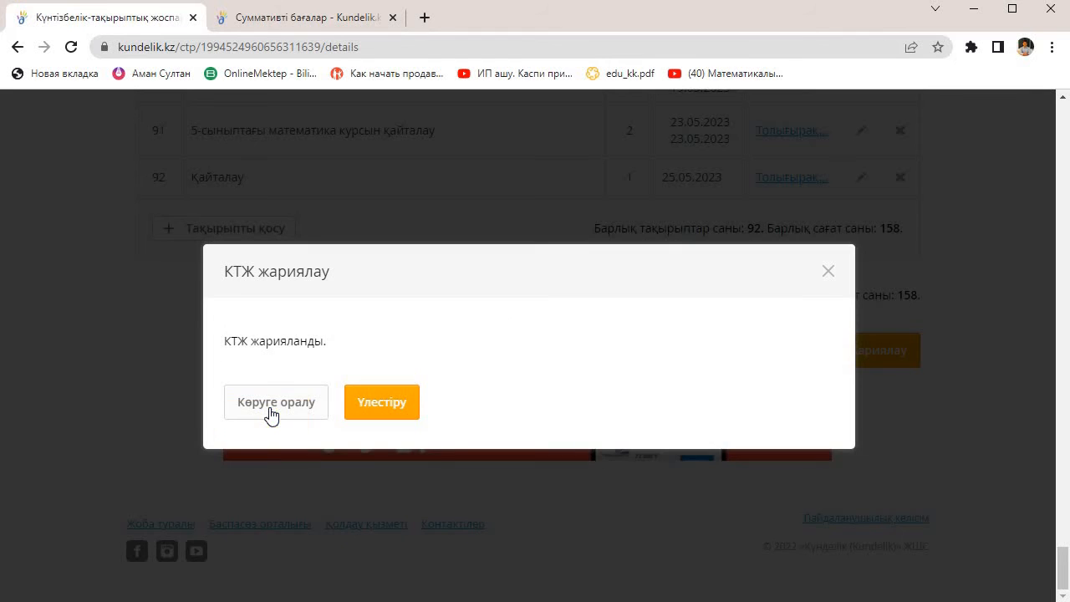
# Step: Distribute the plan's topics over the timetable for the period Толық жылы, with all scheduled lessons selected, and confirm the distribution
pyautogui.click(381, 402)
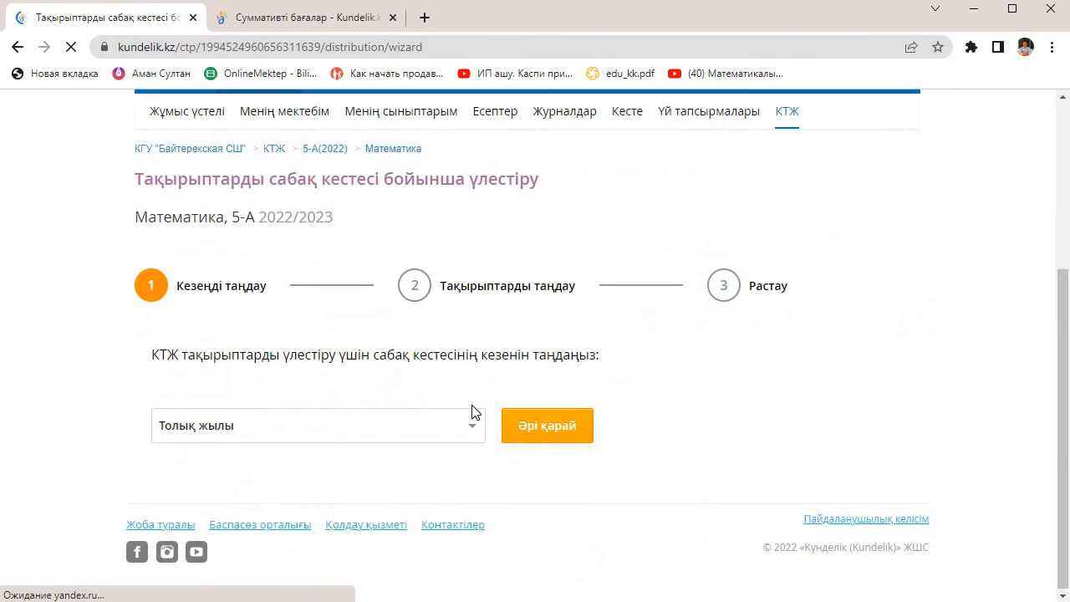
pyautogui.click(542, 442)
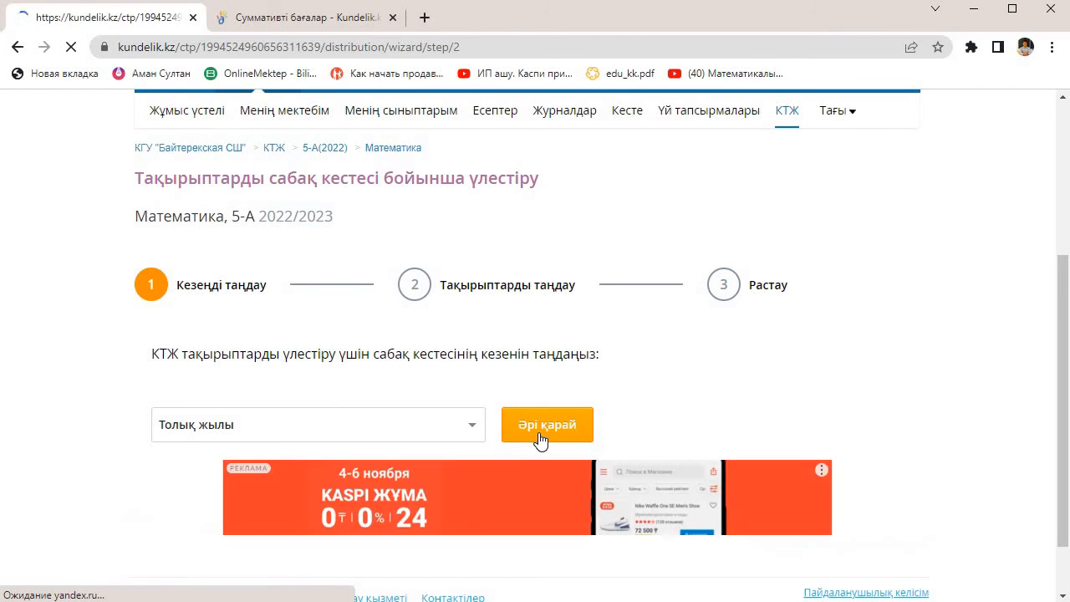
pyautogui.scroll(-5, 253, 297)
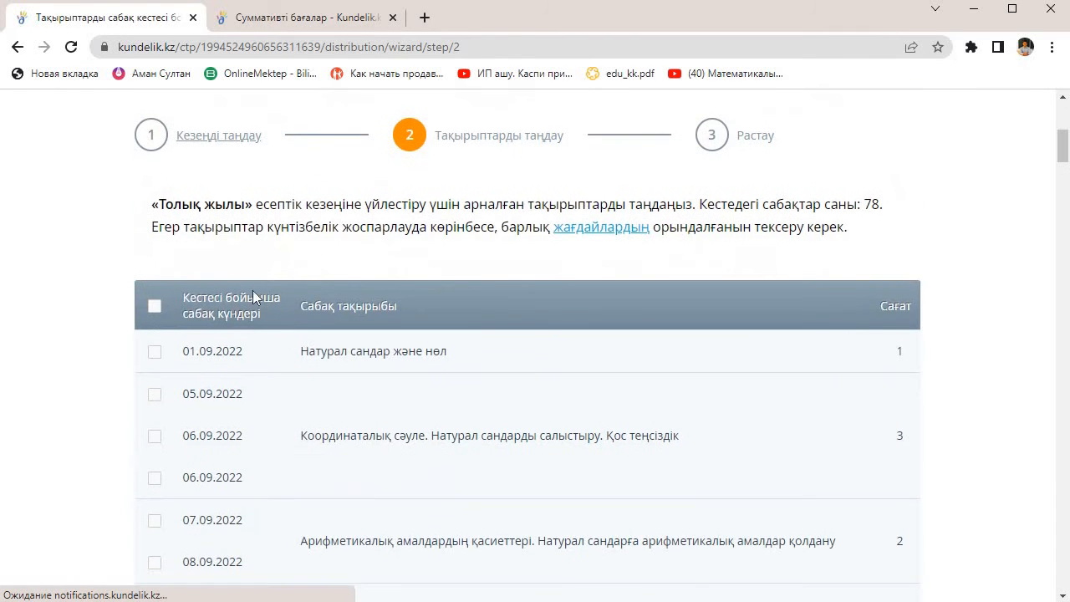
pyautogui.click(154, 306)
pyautogui.scroll(-20, 172, 346)
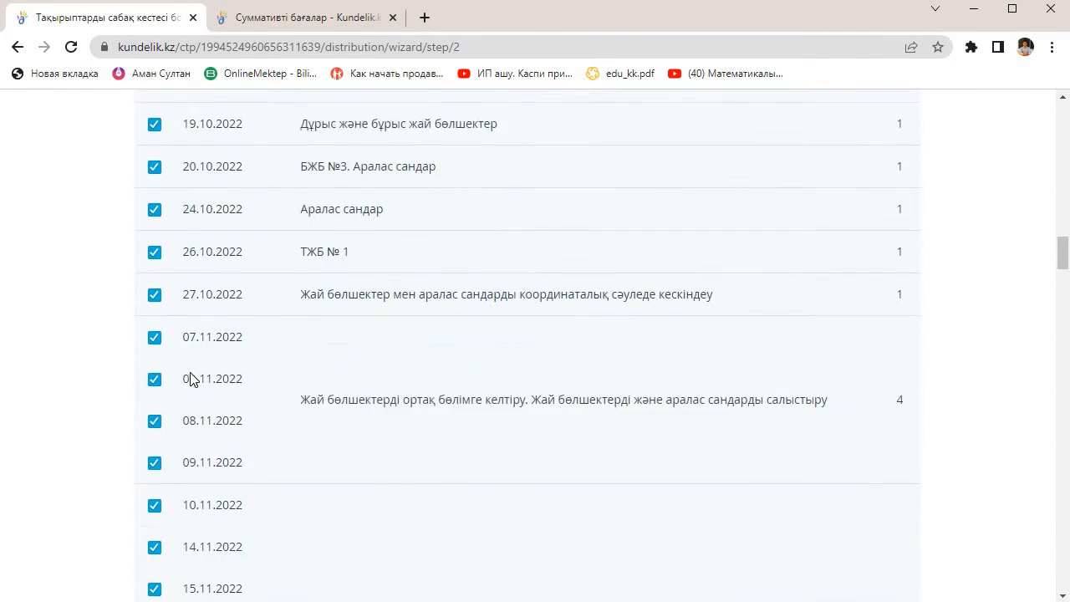
pyautogui.scroll(-20, 191, 381)
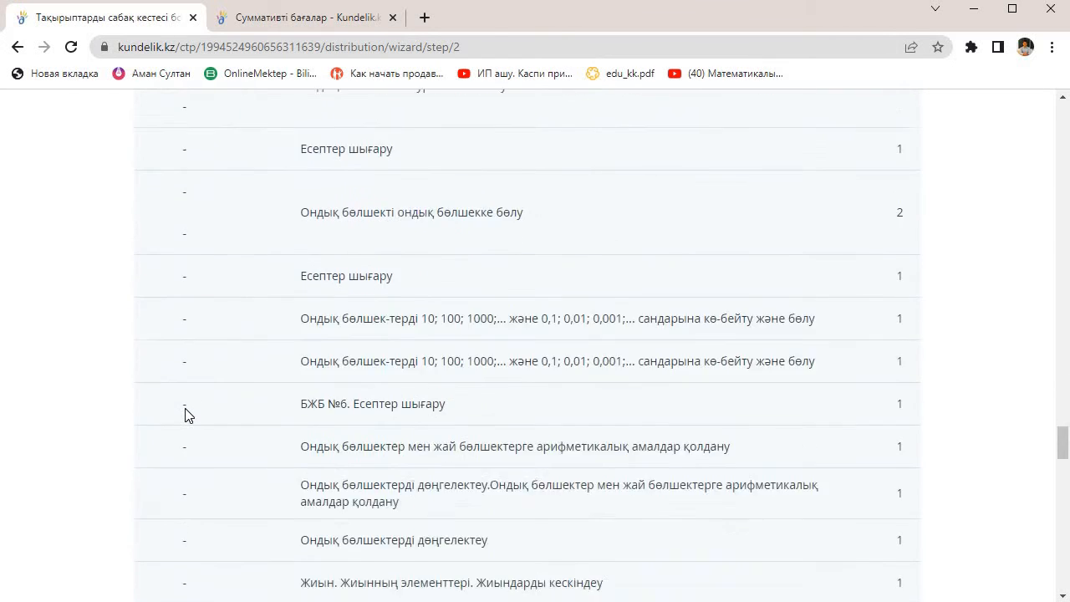
pyautogui.scroll(-20, 186, 415)
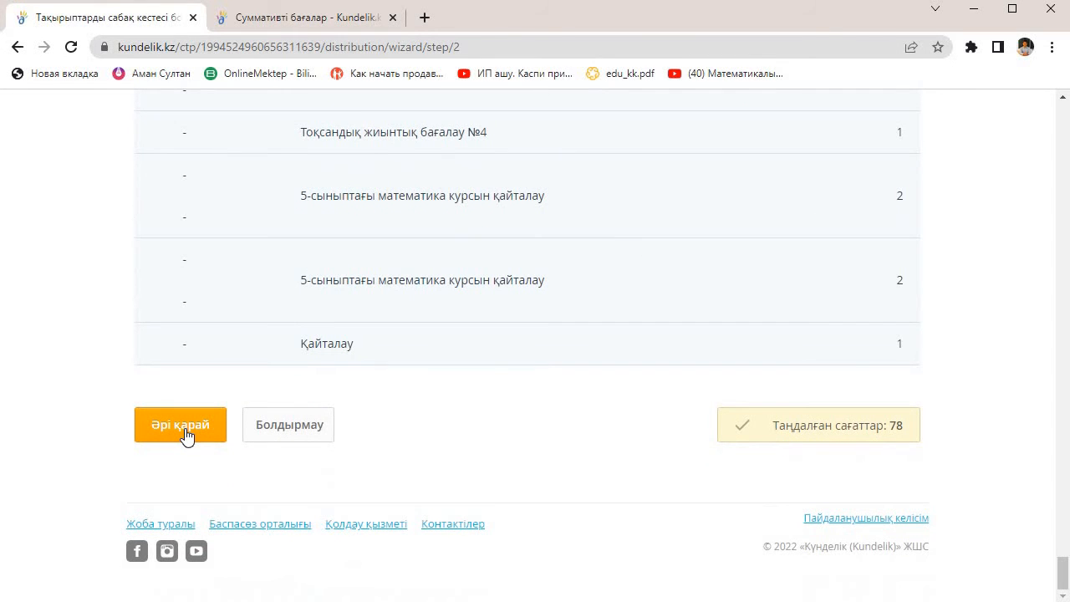
pyautogui.click(184, 431)
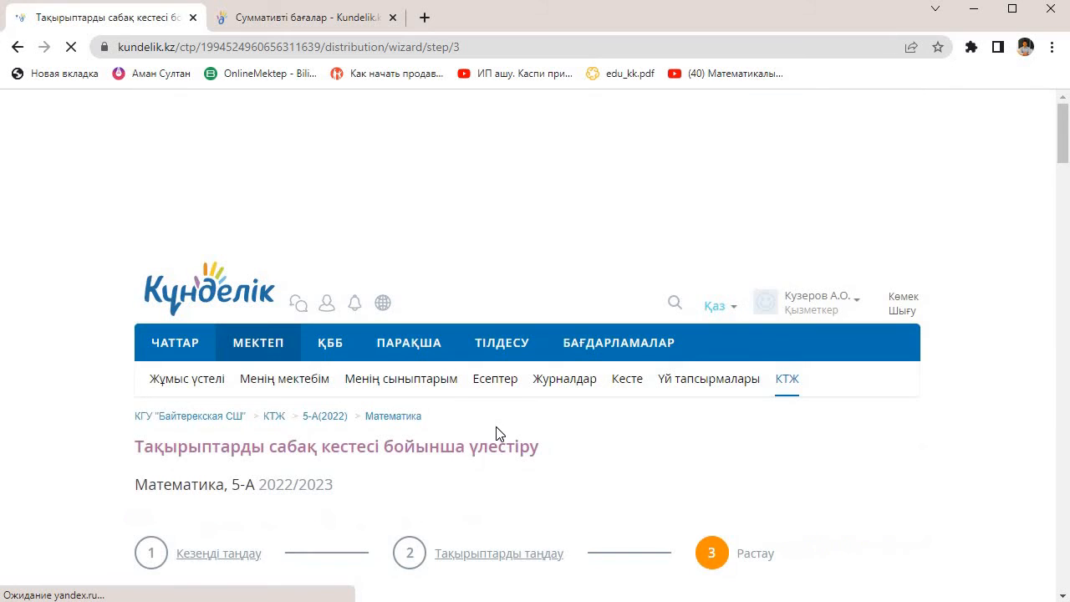
pyautogui.scroll(-20, 495, 433)
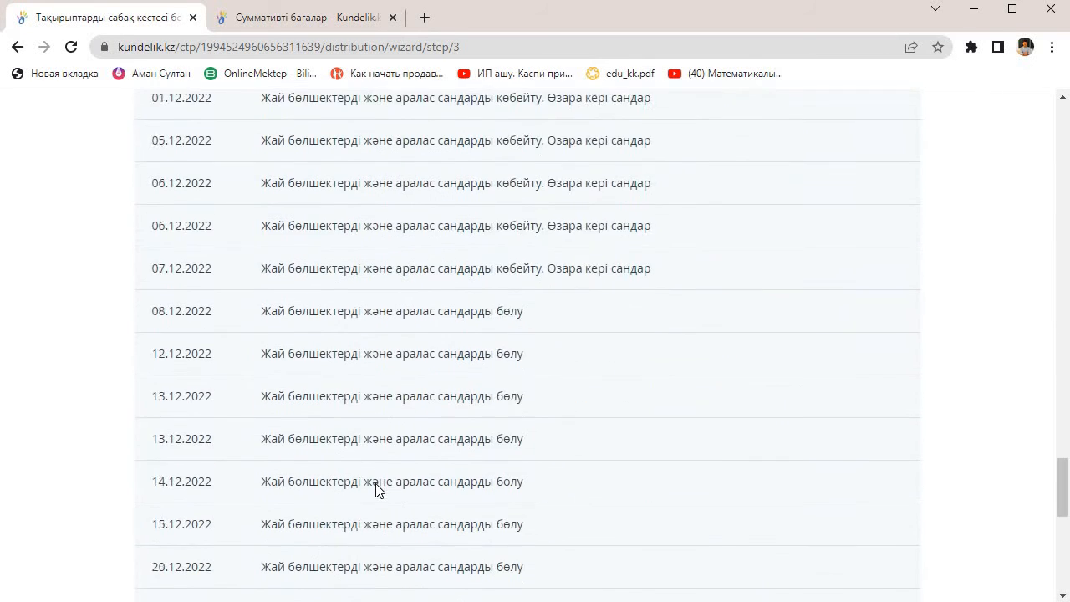
pyautogui.scroll(-8, 375, 490)
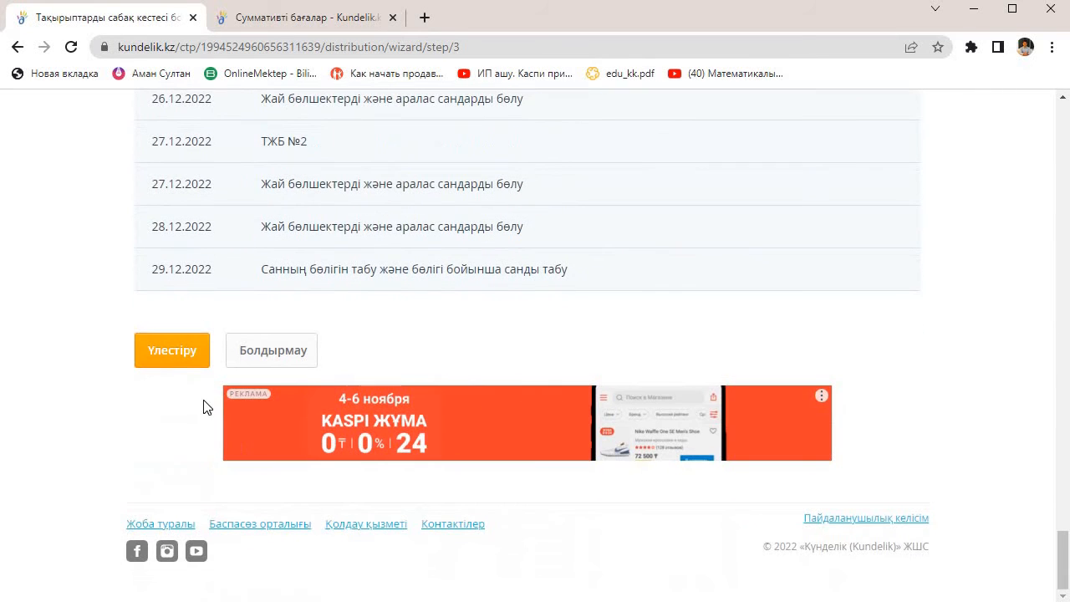
pyautogui.click(190, 350)
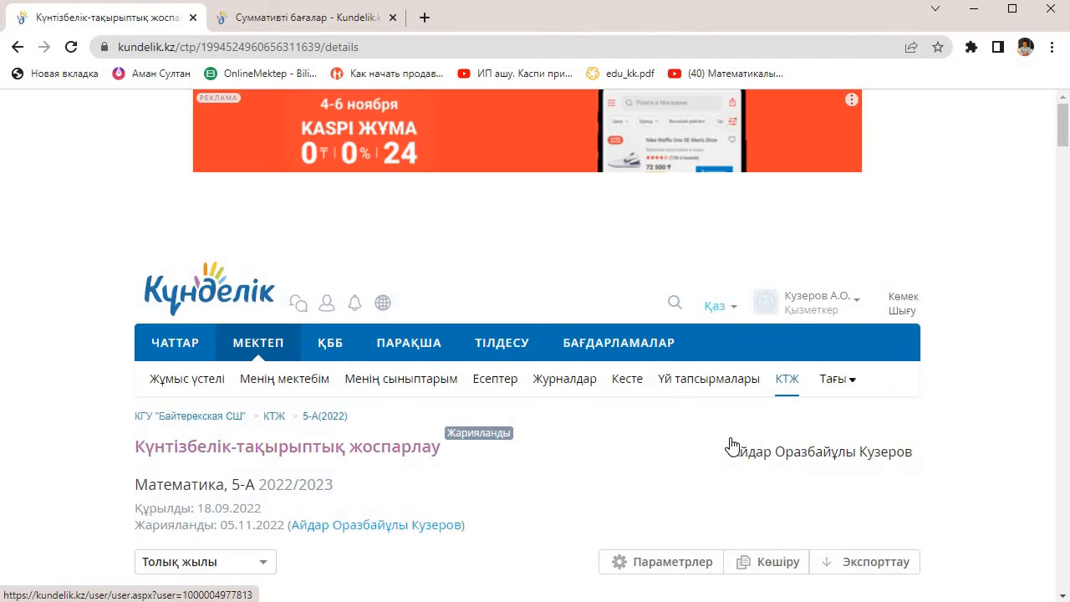
# Step: Compare the planned and actual dates in the published plan, especially for the November and December topics 25 to 33
pyautogui.scroll(-5, 732, 443)
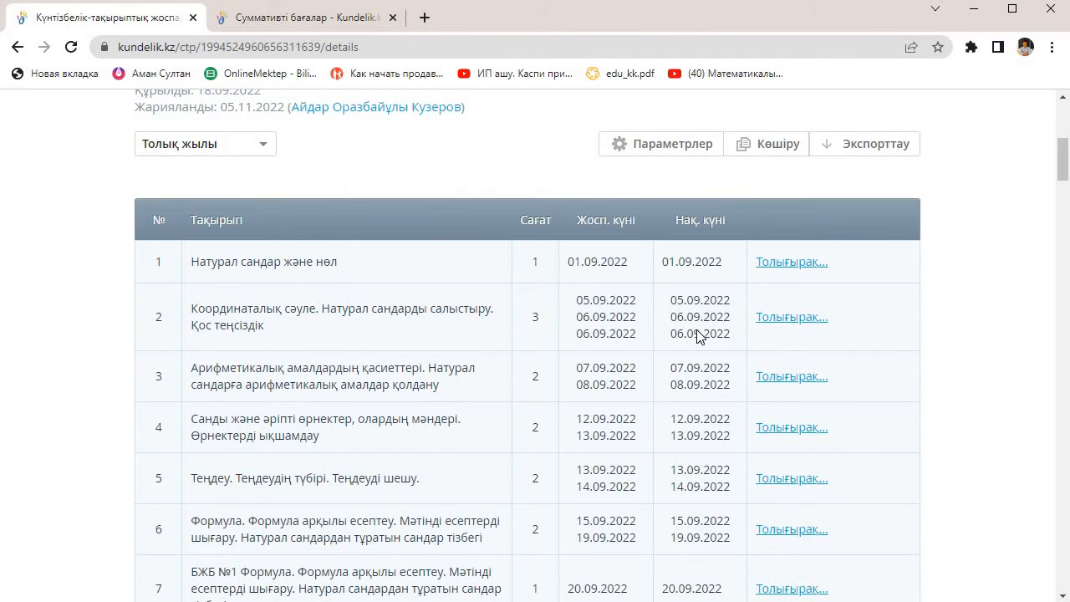
pyautogui.scroll(-20, 701, 334)
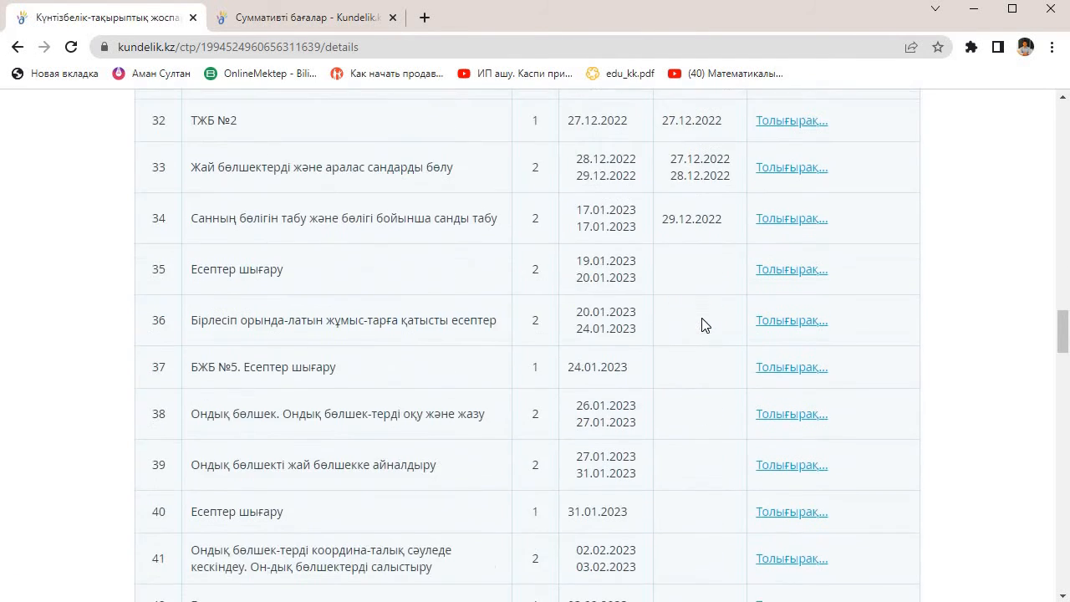
pyautogui.scroll(3, 702, 324)
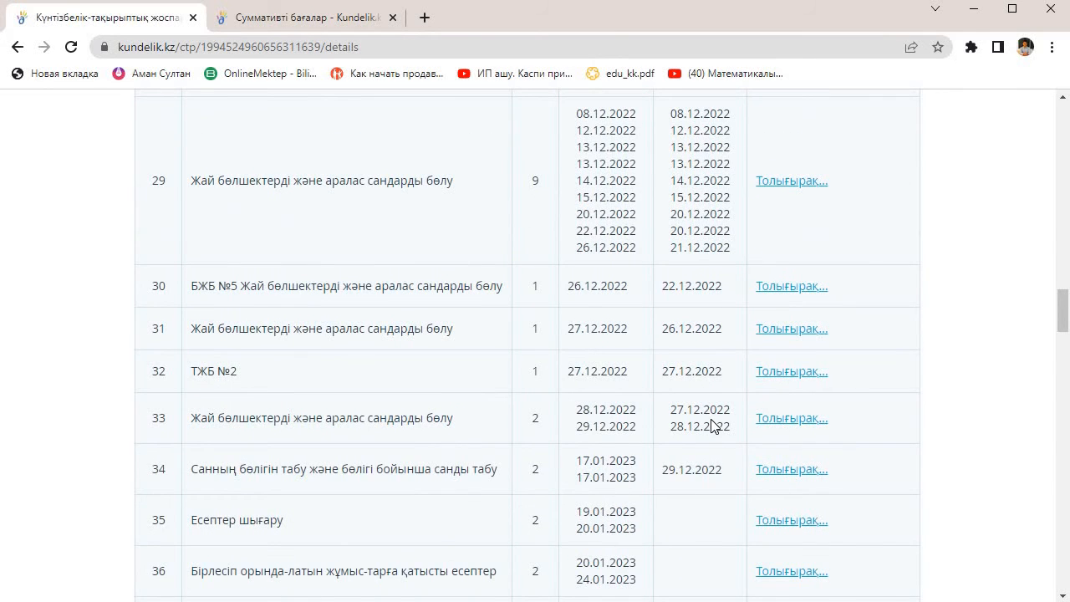
pyautogui.scroll(7, 643, 294)
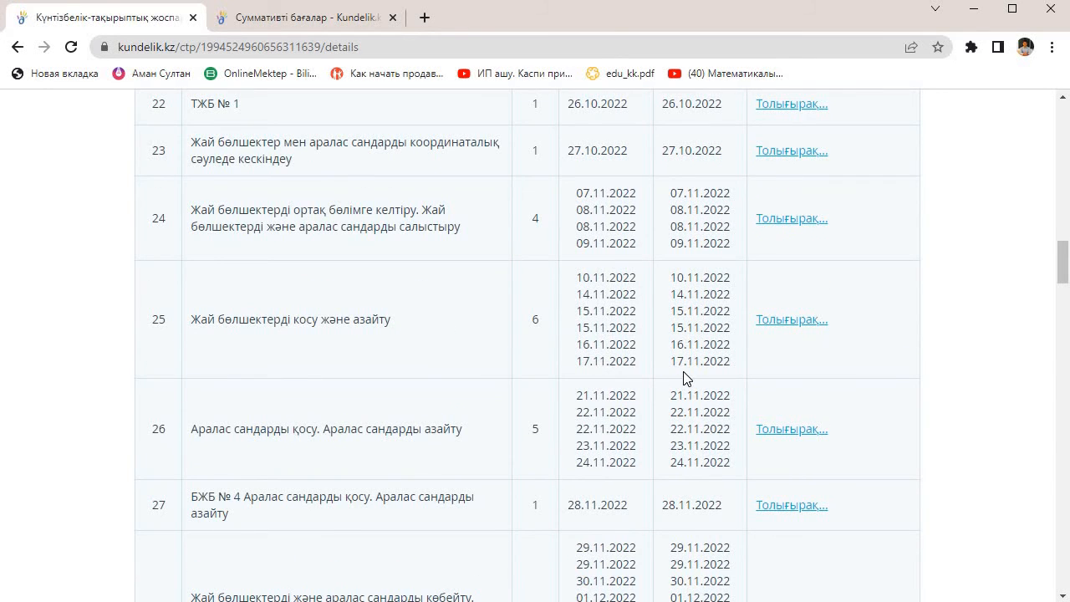
pyautogui.scroll(-3, 684, 377)
pyautogui.scroll(1, 640, 229)
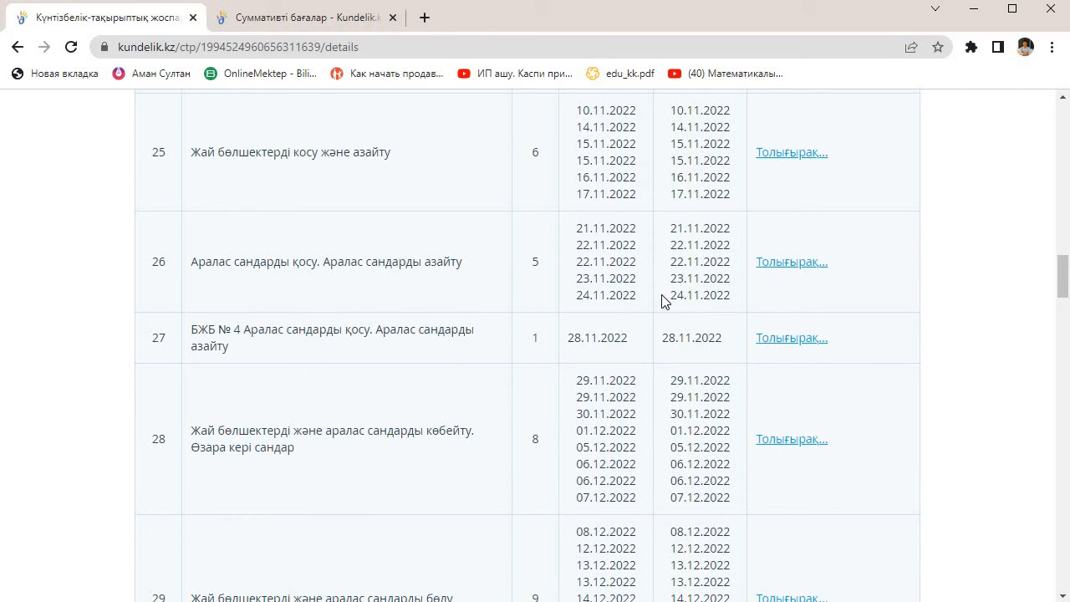
pyautogui.scroll(-2, 666, 341)
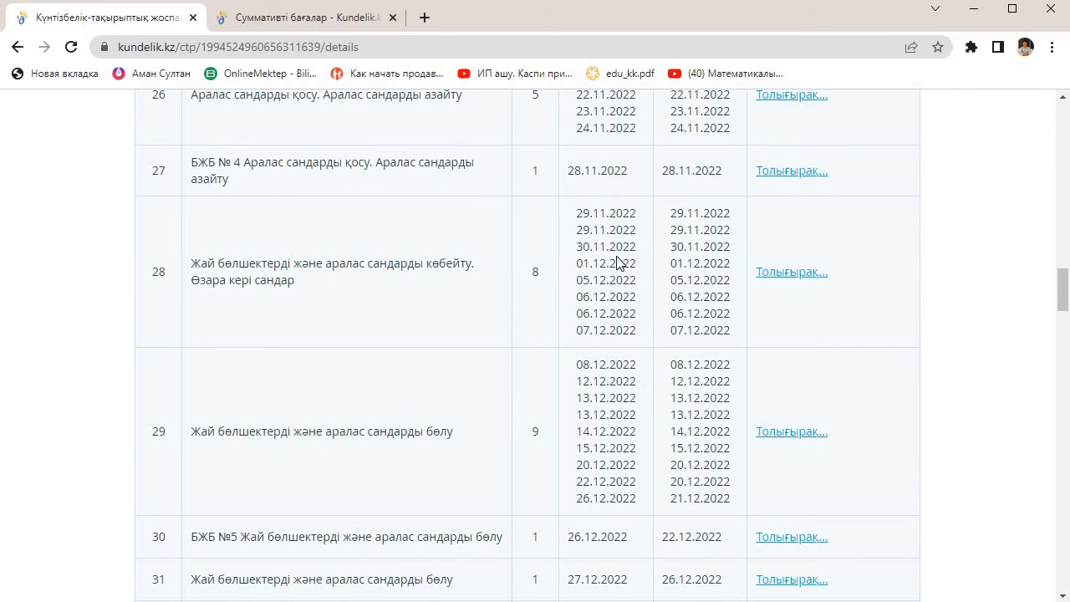
pyautogui.scroll(-1, 683, 334)
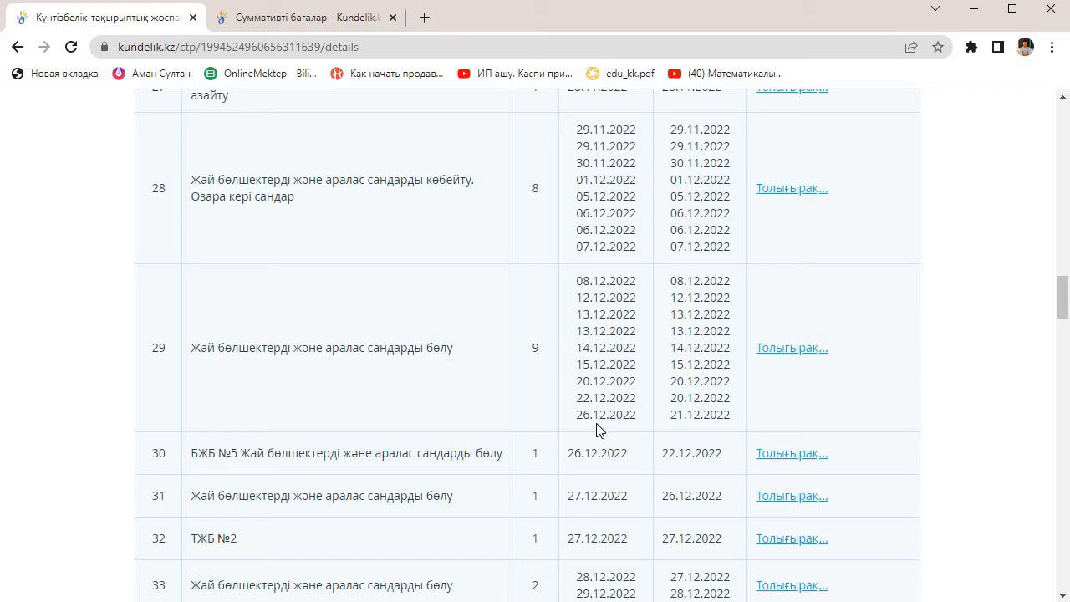
# Step: Withdraw the plan from publication and confirm the withdrawal
pyautogui.scroll(-2, 630, 416)
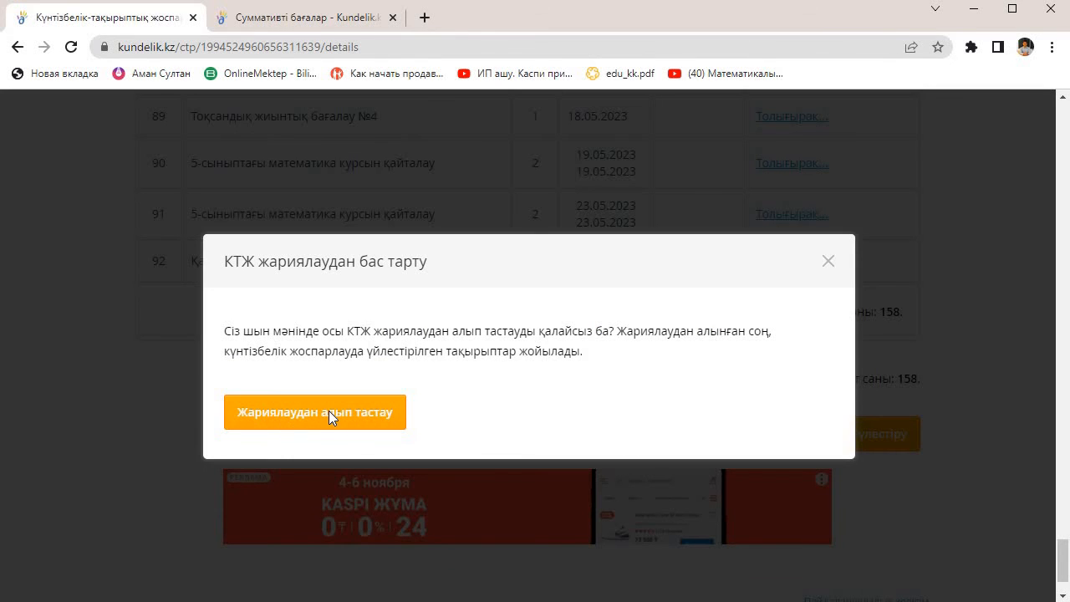
pyautogui.click(328, 412)
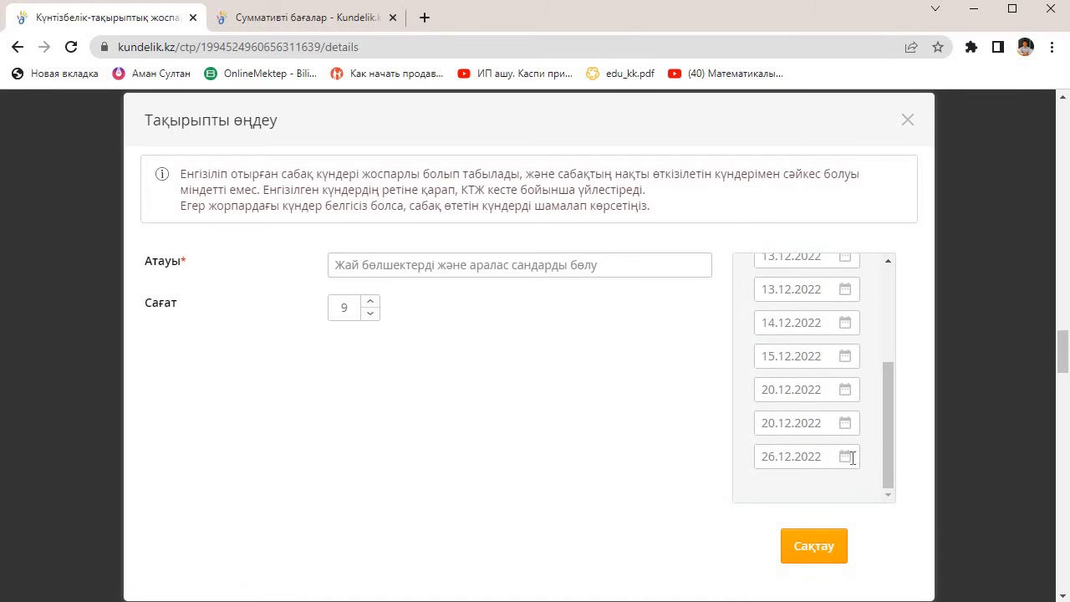
# Step: Change the last planned date of the 9-hour topic Жай бөлшектерді және аралас сандарды бөлу to 21.12.2022 and save
pyautogui.click(845, 456)
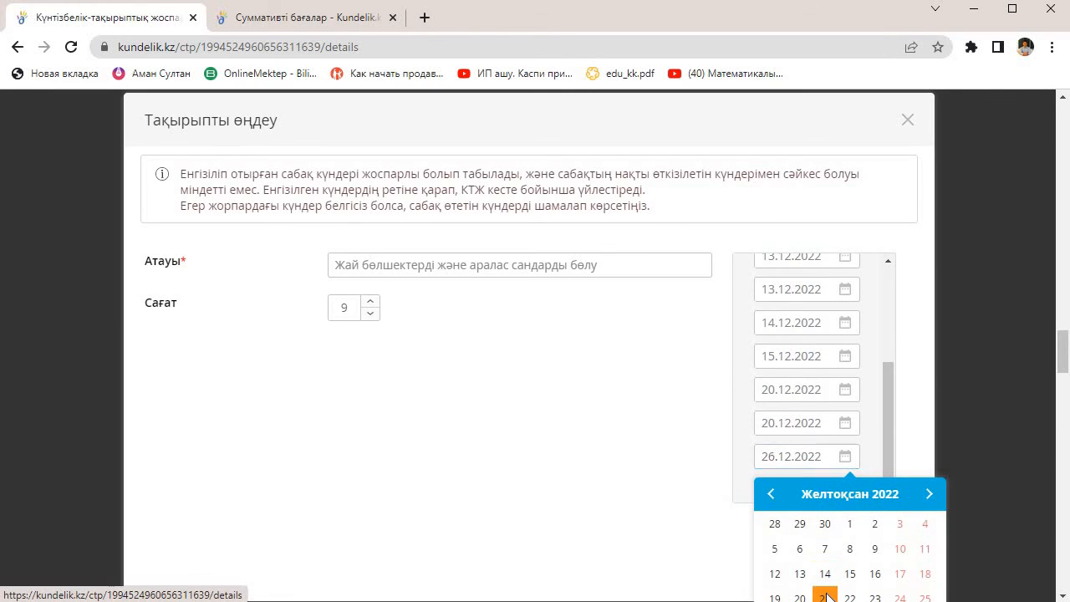
pyautogui.click(824, 596)
pyautogui.click(812, 548)
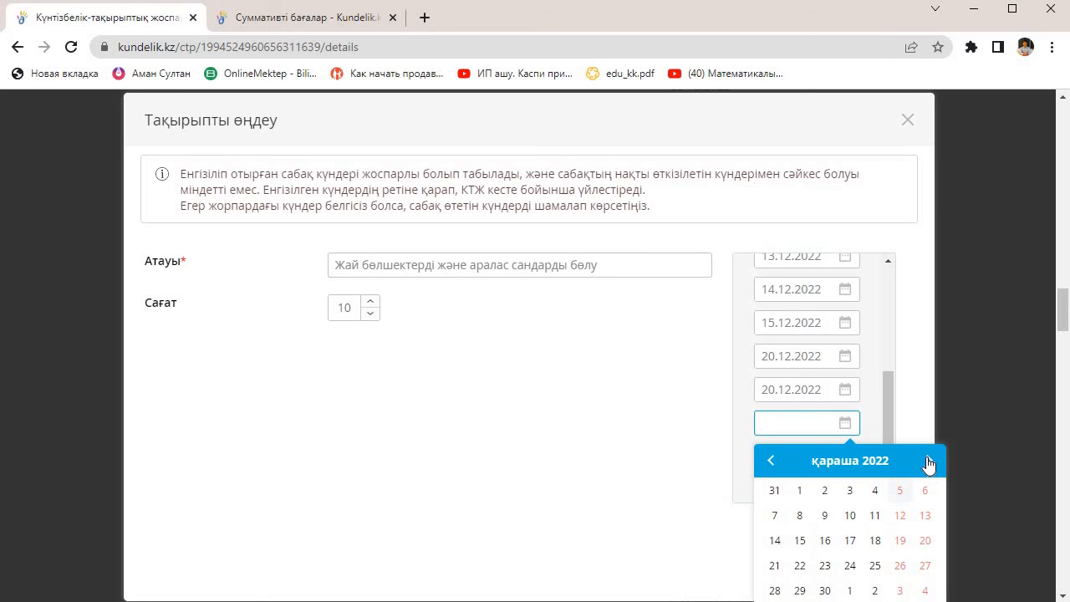
# Step: Set the last two planned dates of the 10-hour topic Жай бөлшектерді және аралас сандарды бөлу to 21.12.2022 and 22.12.2022 and save
pyautogui.click(928, 461)
pyautogui.click(832, 572)
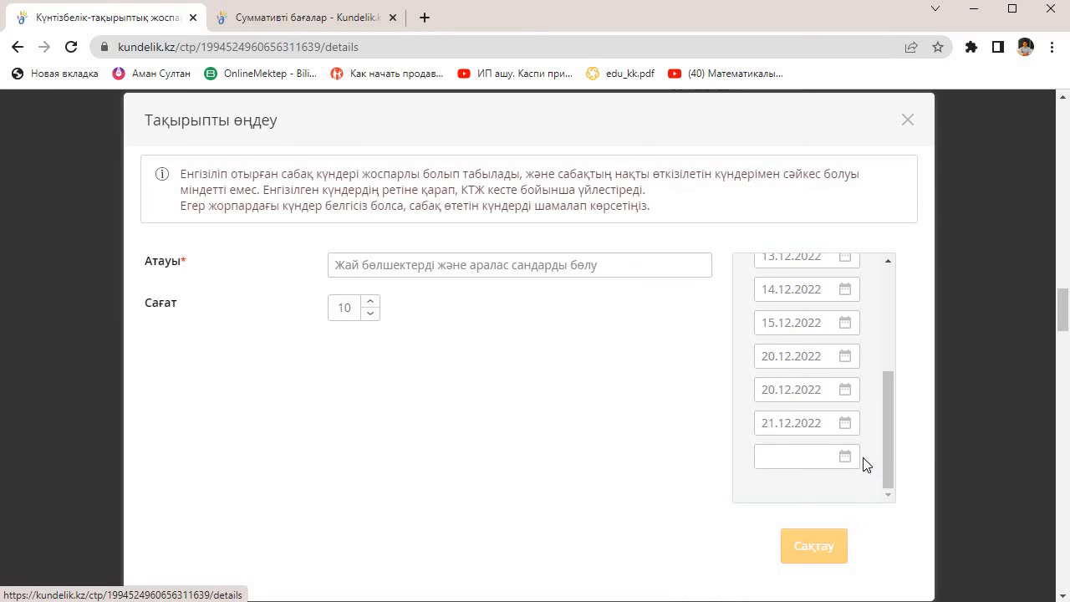
pyautogui.click(846, 457)
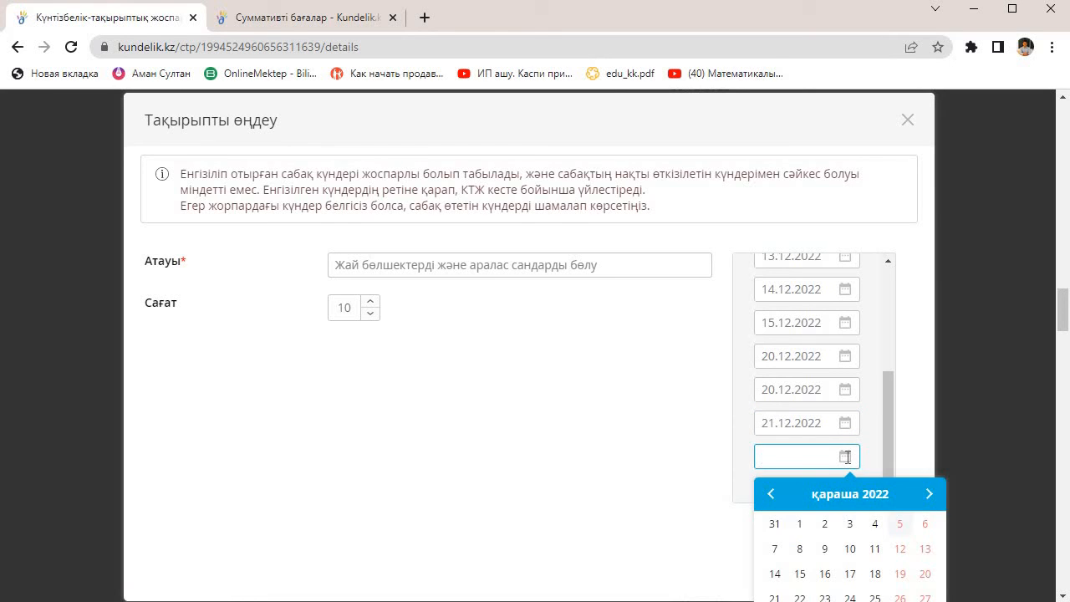
pyautogui.click(924, 495)
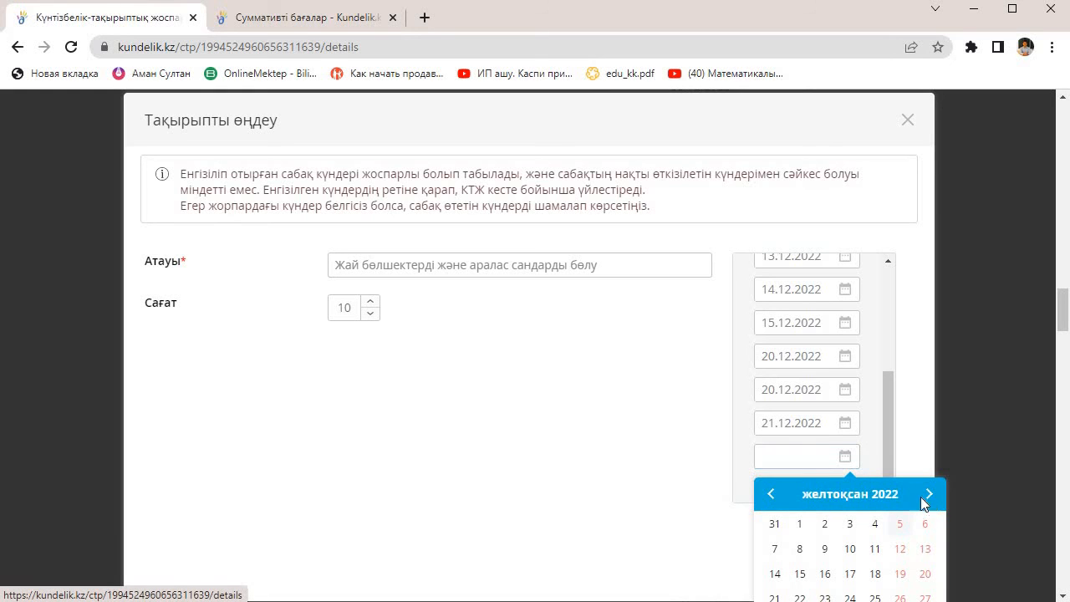
pyautogui.click(847, 596)
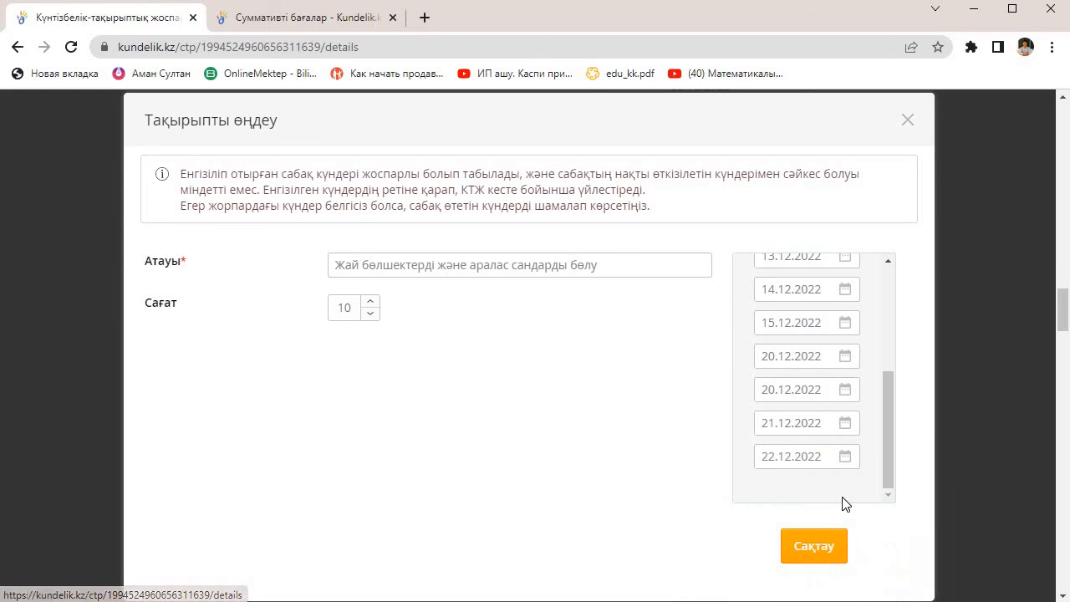
pyautogui.click(839, 549)
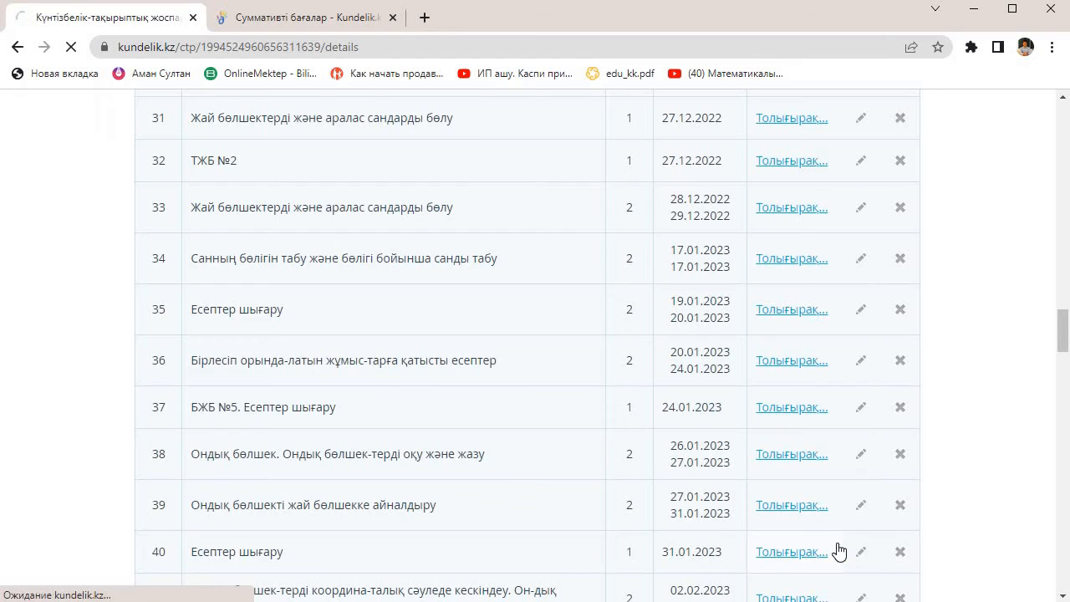
# Step: Publish the plan and distribute its topics over the timetable for the period Толық жылы, selecting all scheduled lessons and confirming the distribution
pyautogui.click(380, 414)
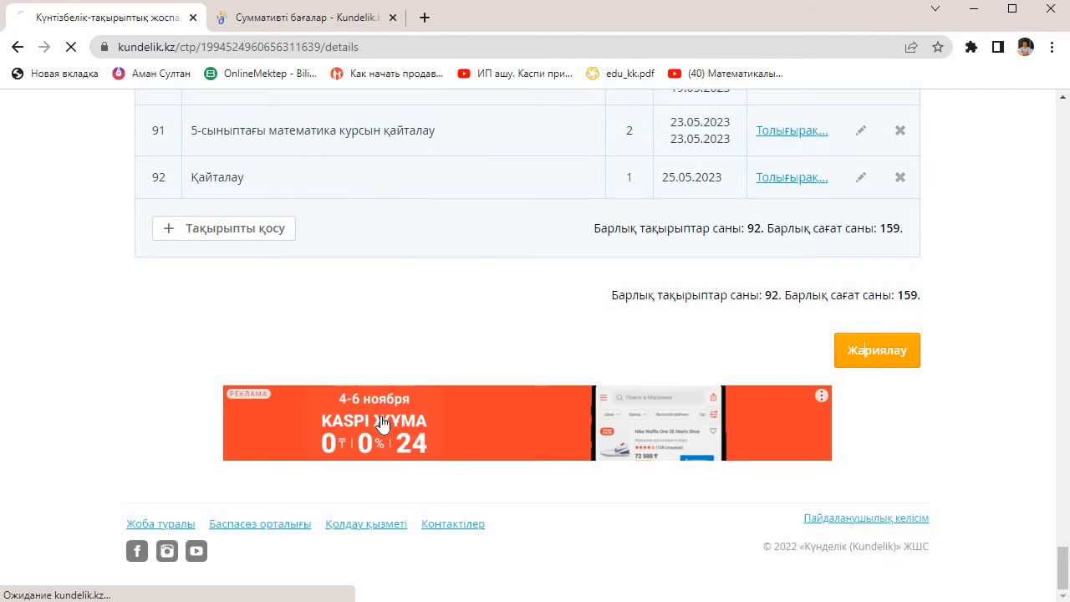
pyautogui.scroll(-3, 468, 418)
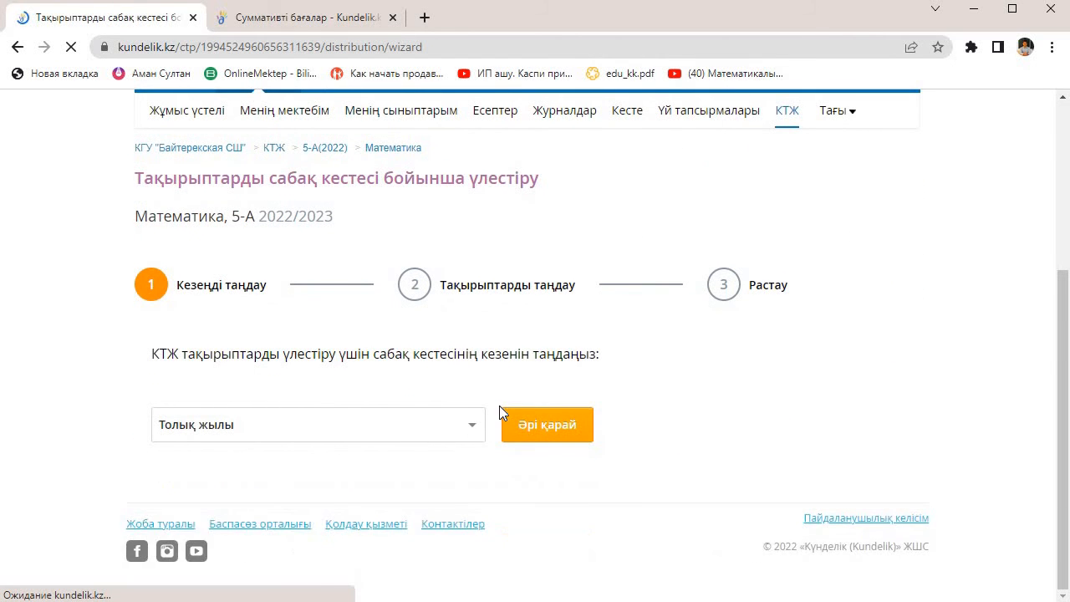
pyautogui.click(539, 428)
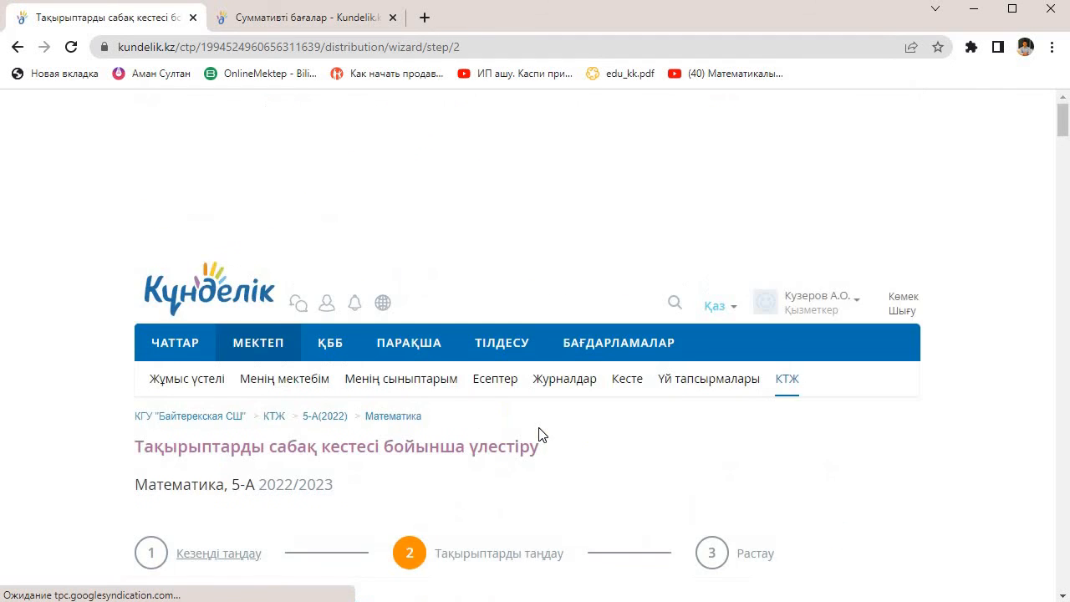
pyautogui.scroll(-5, 194, 284)
pyautogui.click(154, 222)
pyautogui.scroll(-20, 198, 351)
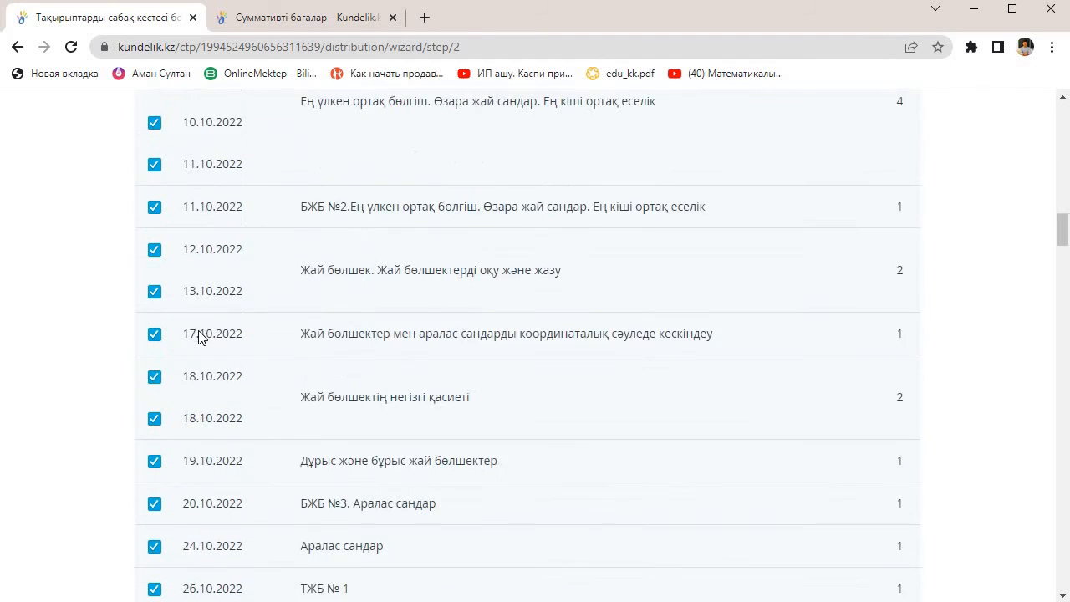
pyautogui.scroll(-15, 198, 337)
pyautogui.click(189, 351)
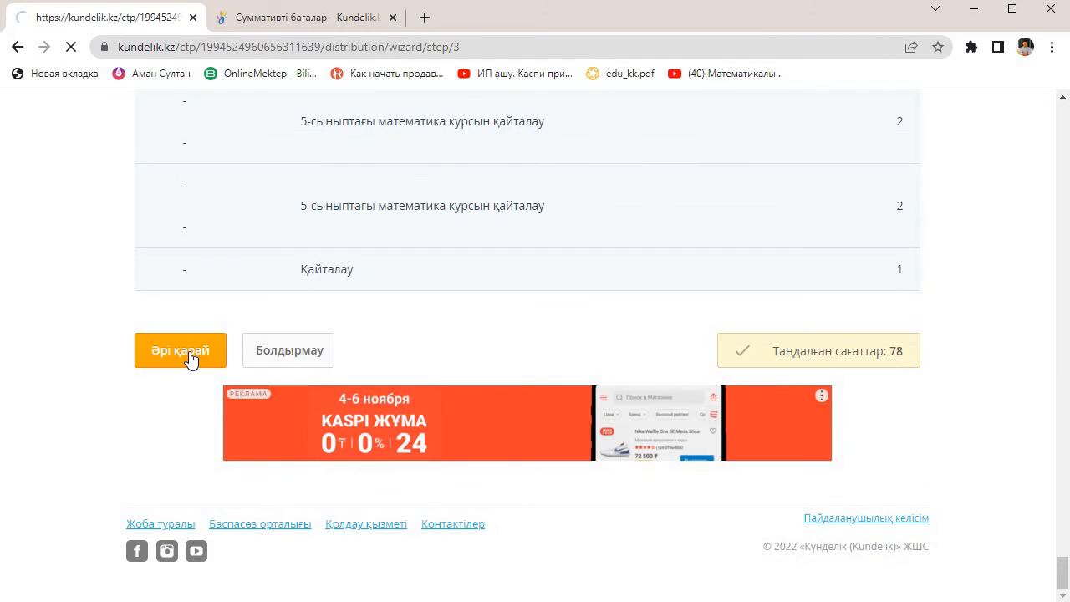
pyautogui.scroll(-20, 425, 384)
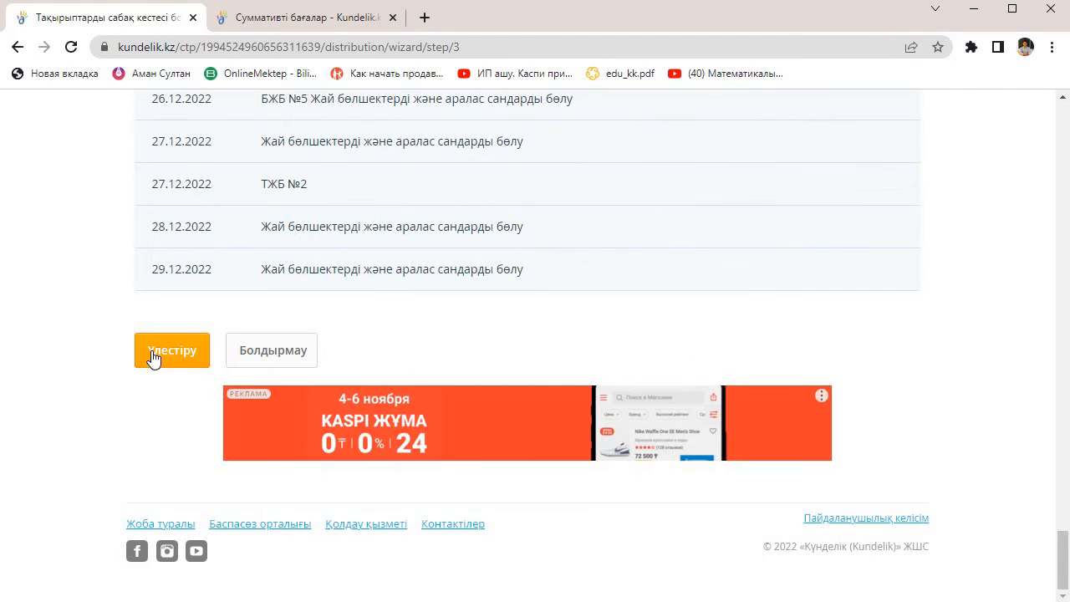
pyautogui.click(164, 351)
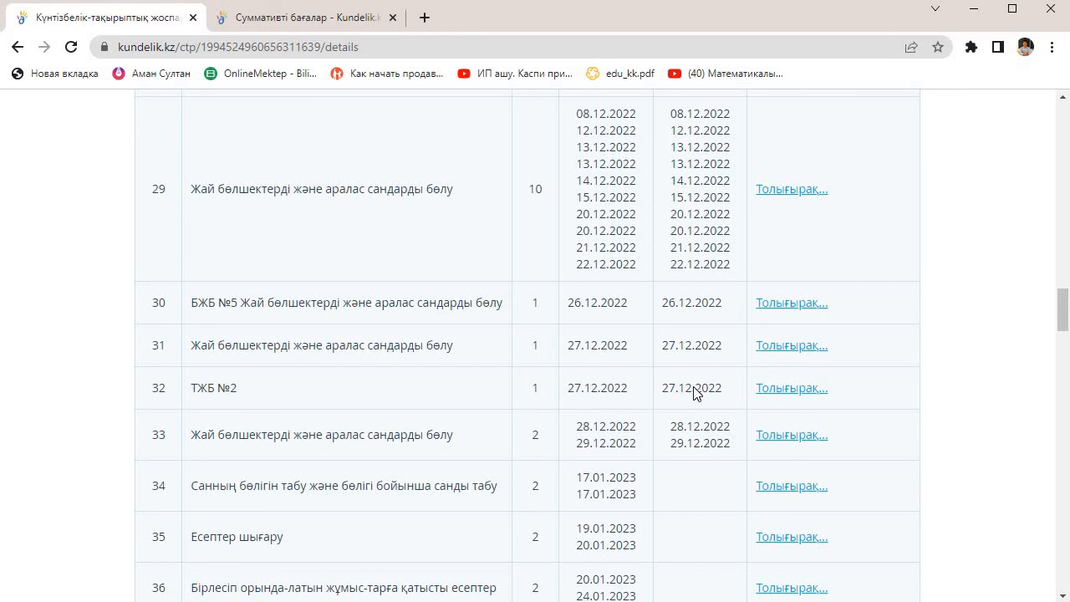
# Step: Compare the planned and actual dates of the December topics and review the beginning of the published plan
pyautogui.scroll(20, 643, 321)
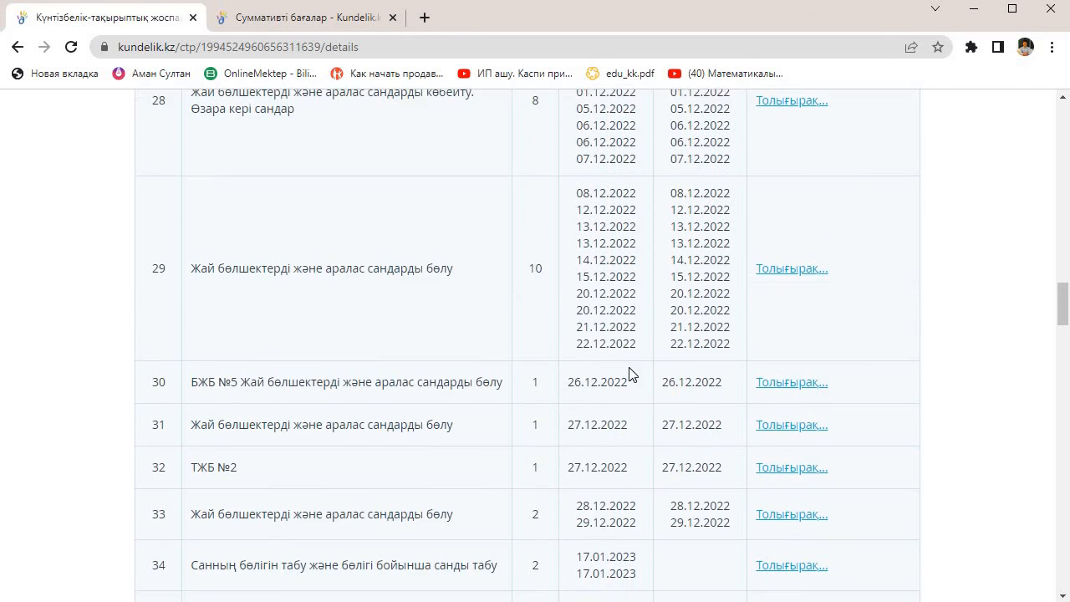
pyautogui.scroll(-3, 788, 370)
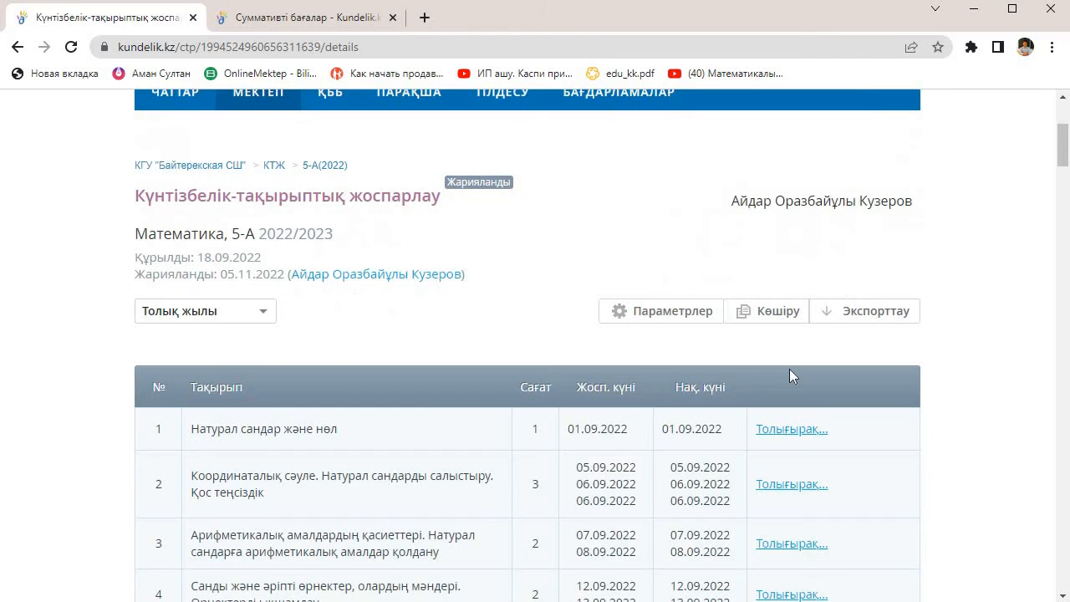
pyautogui.scroll(4, 797, 363)
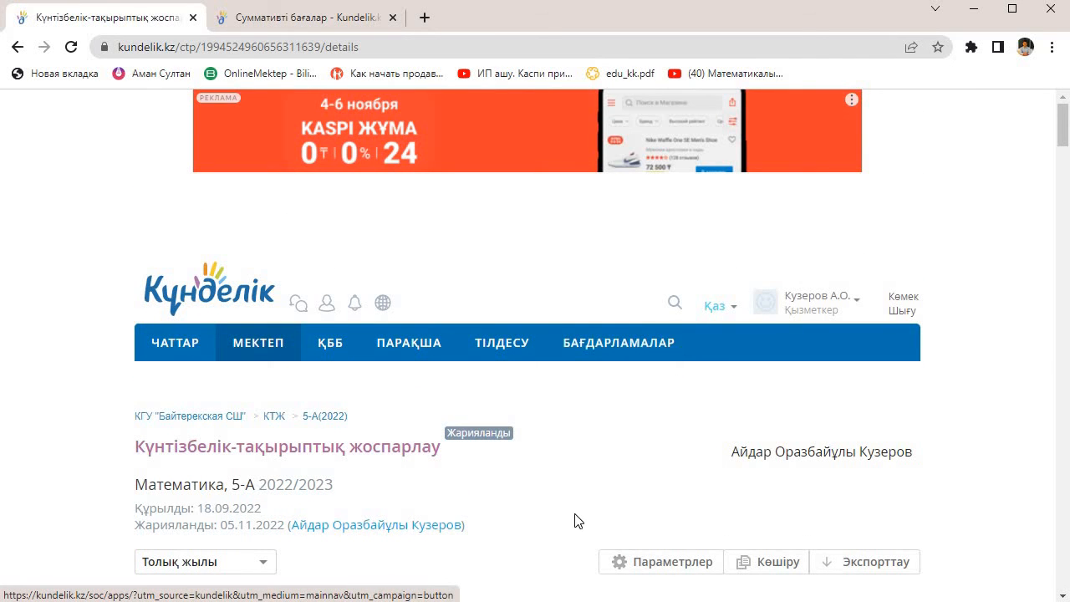
pyautogui.scroll(-3, 793, 385)
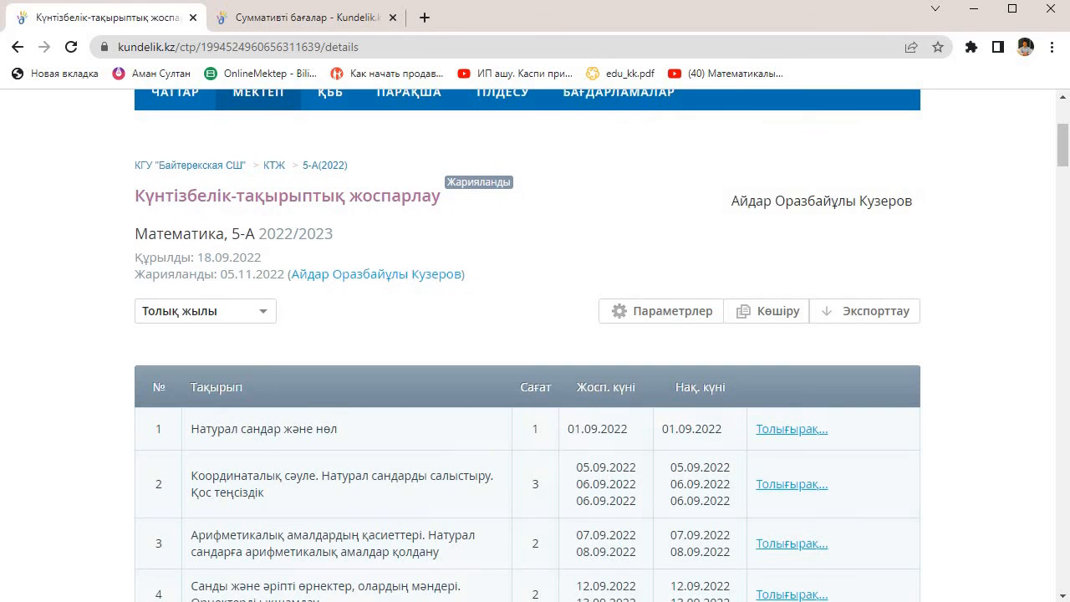